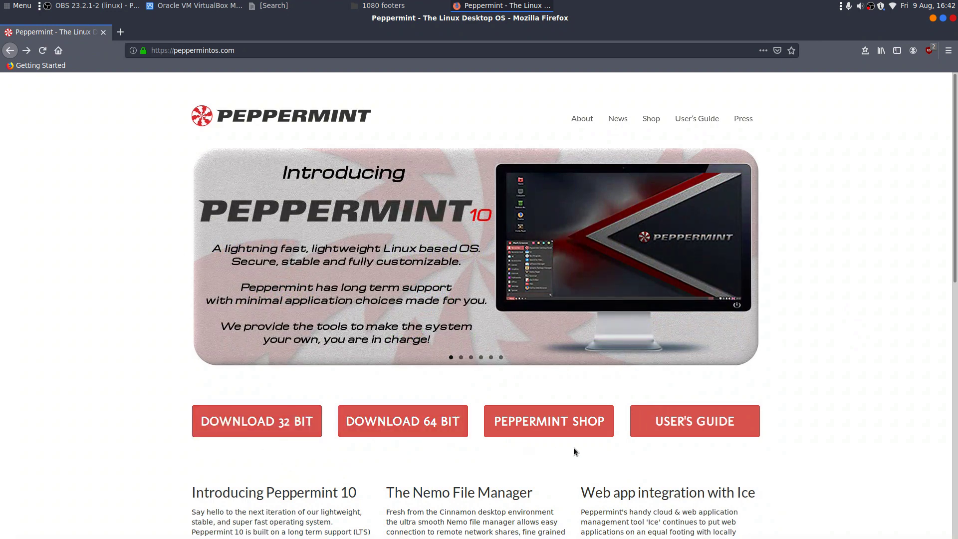
click(567, 430)
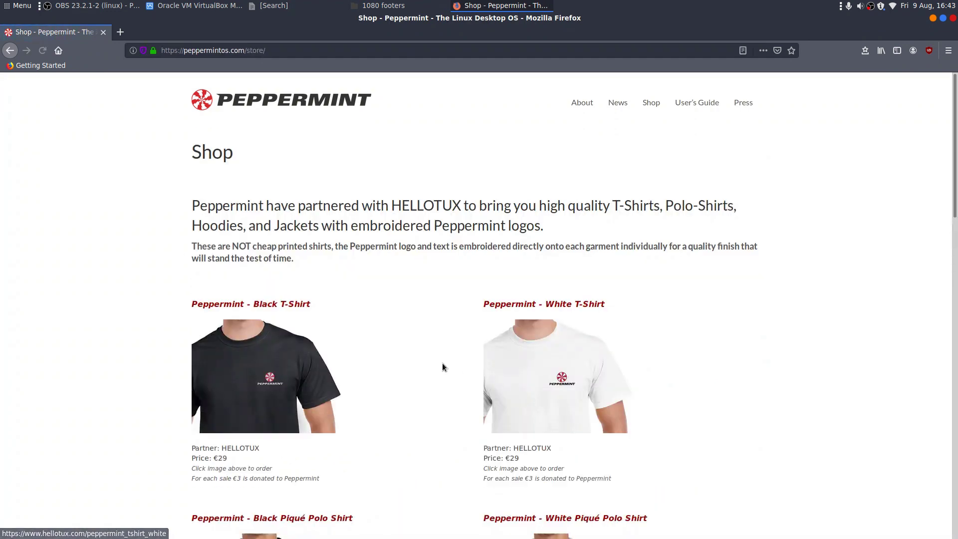
scroll(442, 373, down, 10)
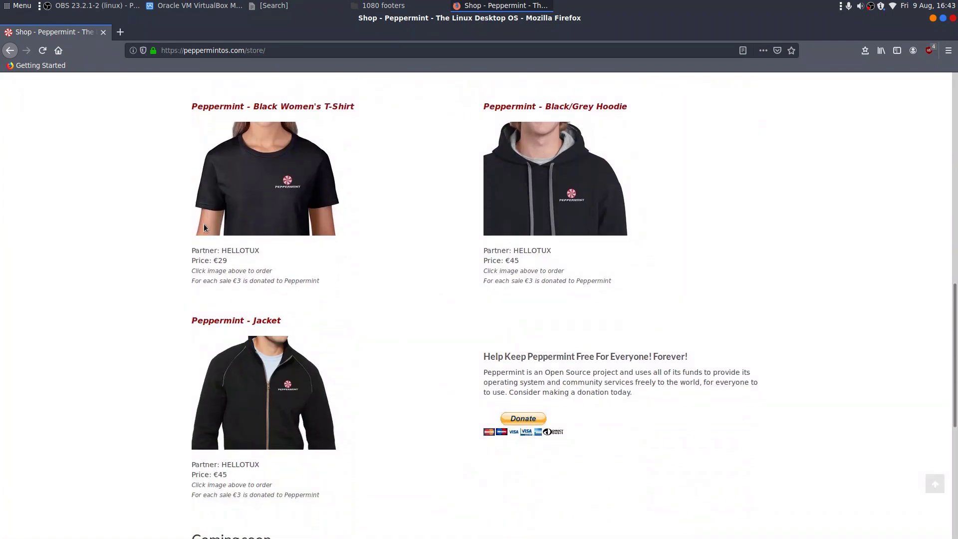
click(11, 52)
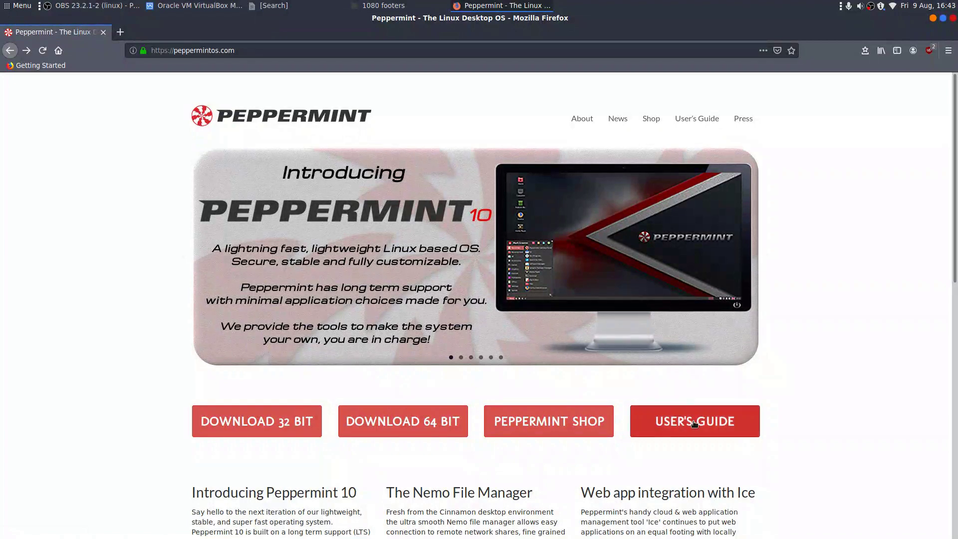
click(704, 423)
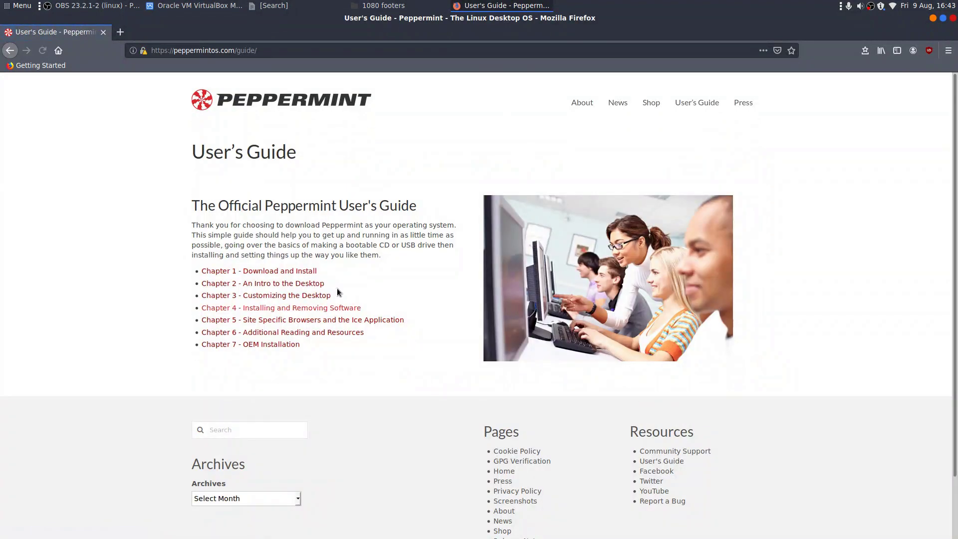
click(10, 50)
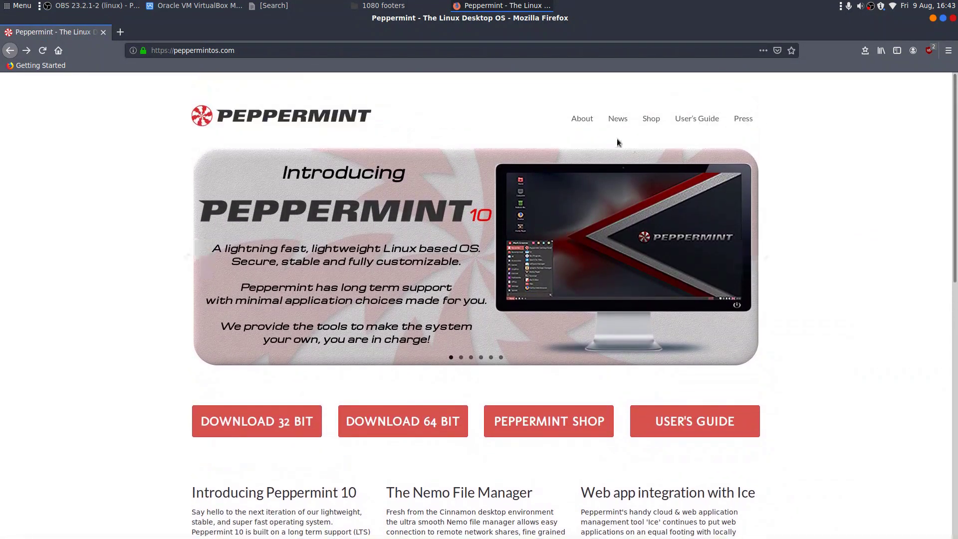
Step: Read the Peppermint 10 release notes, then return to the home page and scroll through it
mouse_move(583, 120)
click(587, 164)
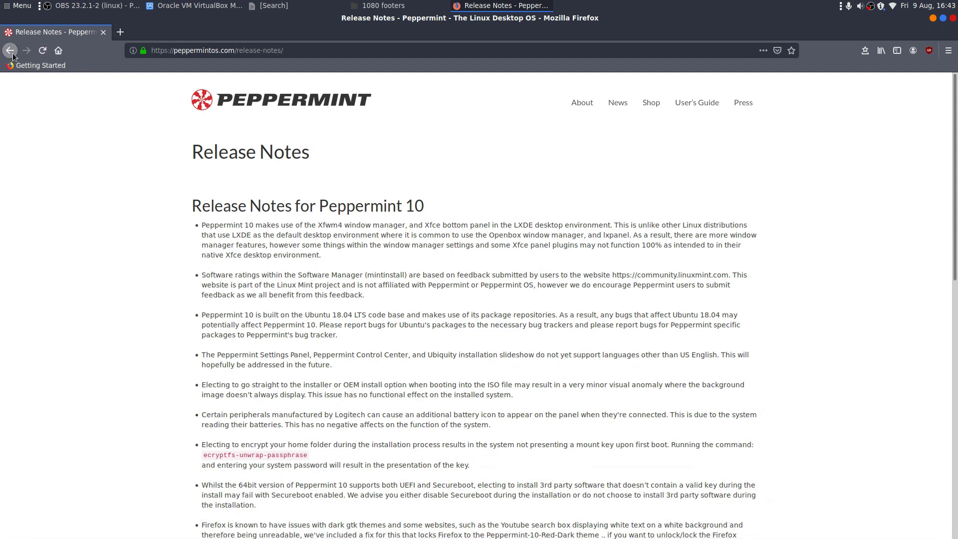
key(F5)
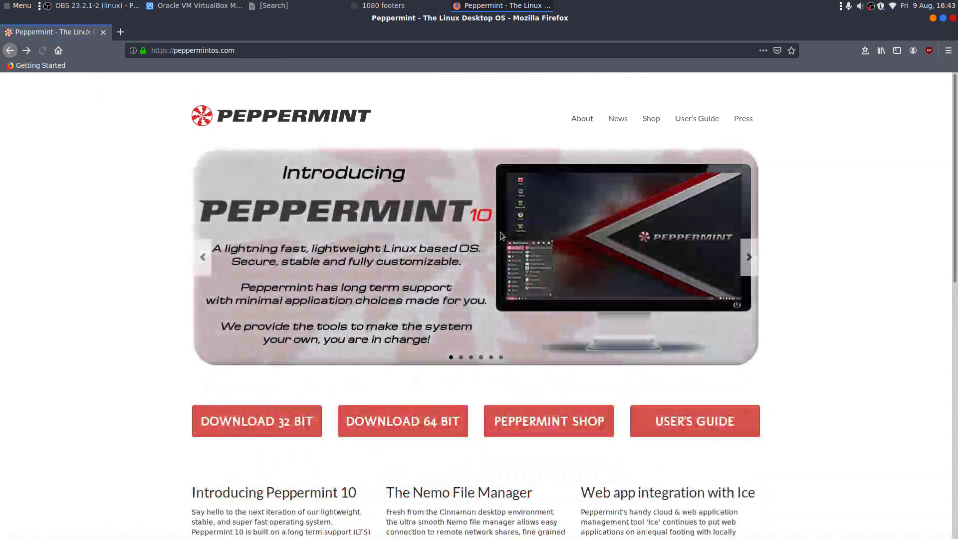
scroll(836, 324, down, 1)
scroll(837, 329, down, 3)
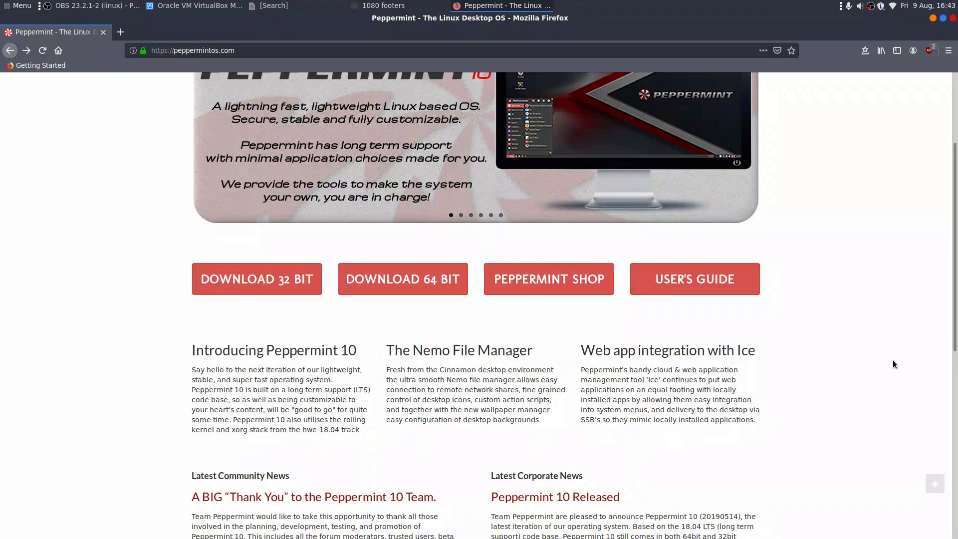
scroll(893, 360, up, 3)
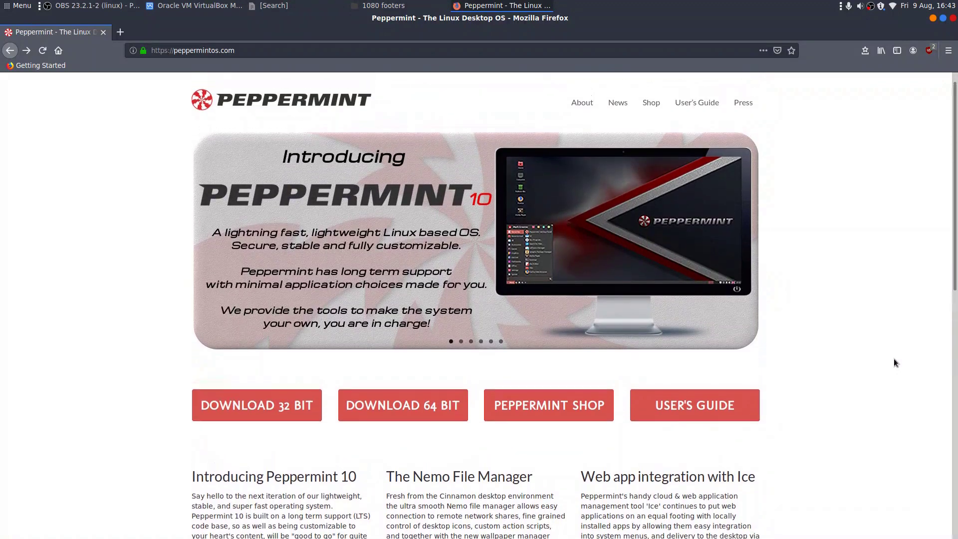
scroll(893, 358, down, 2)
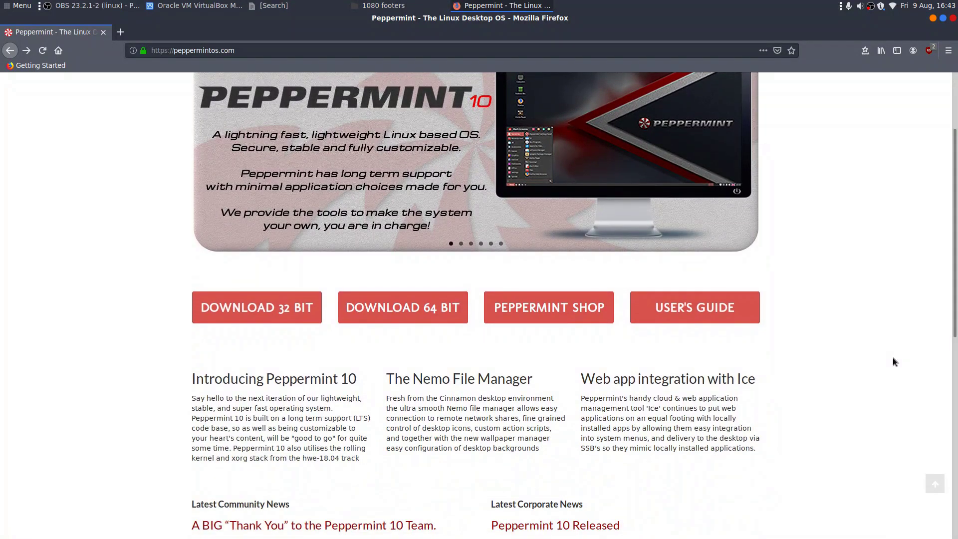
scroll(893, 358, up, 2)
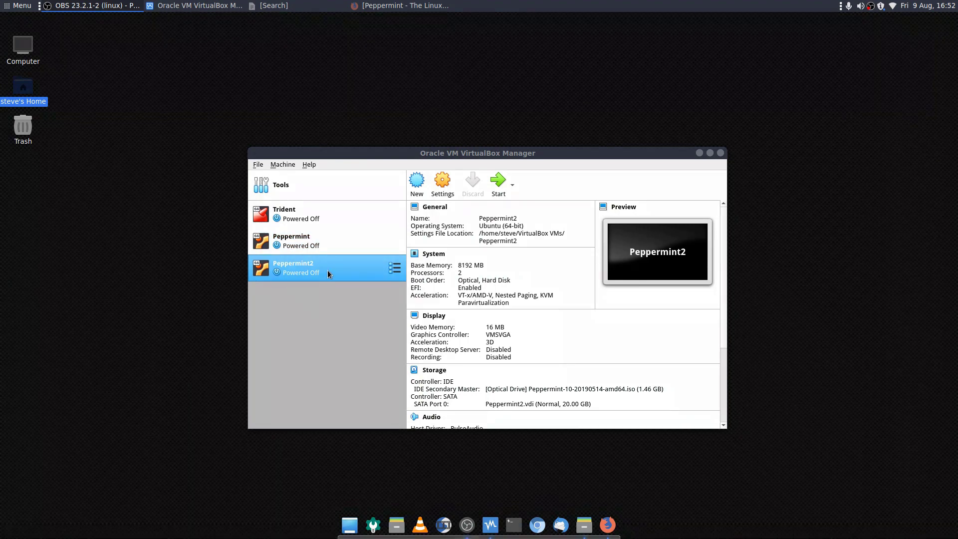
Step: Boot Peppermint2 from the Peppermint-10 ISO to reach the live desktop
click(503, 183)
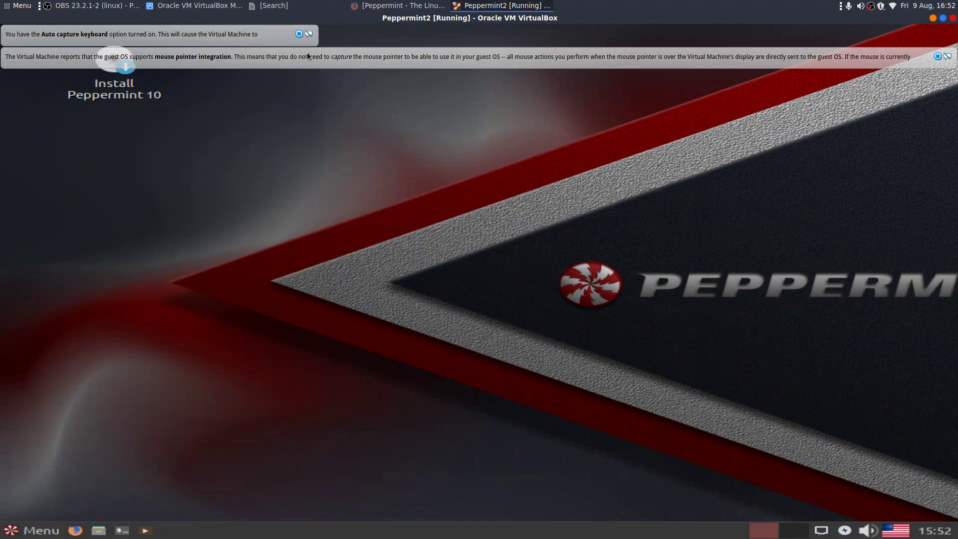
Step: Dismiss the keyboard auto-capture and mouse integration notices, then open the application menu
click(299, 34)
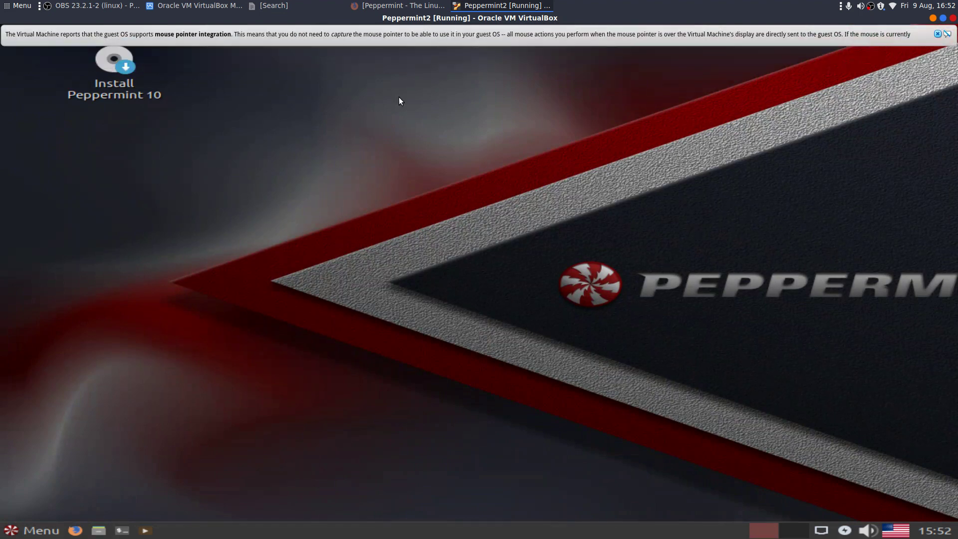
click(936, 33)
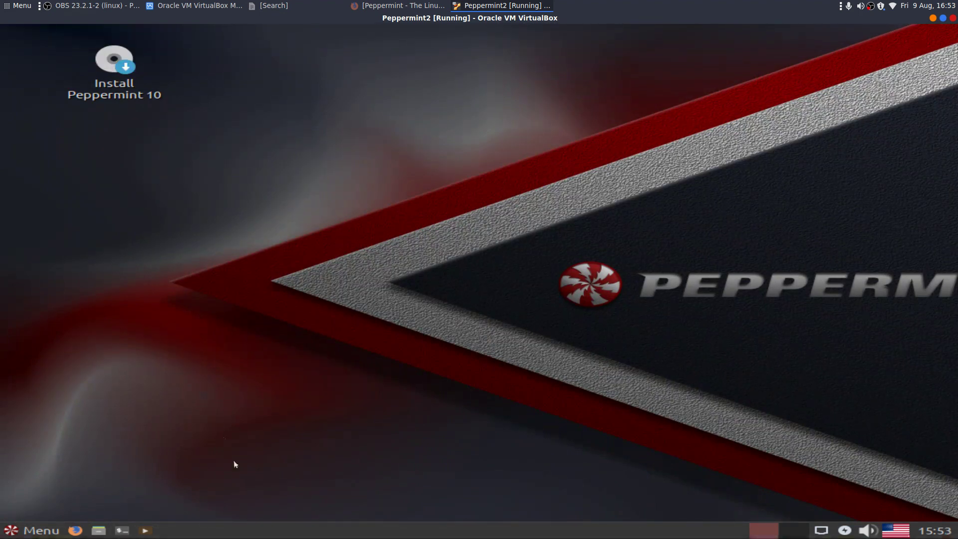
click(40, 531)
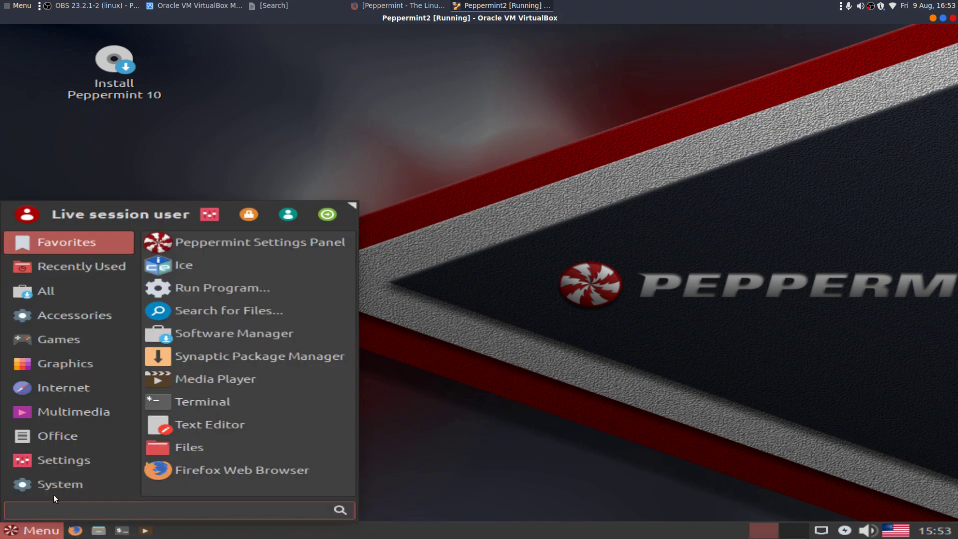
Step: Set the Display resolution to 1680x1050, apply it, and close Display settings
click(67, 453)
click(190, 406)
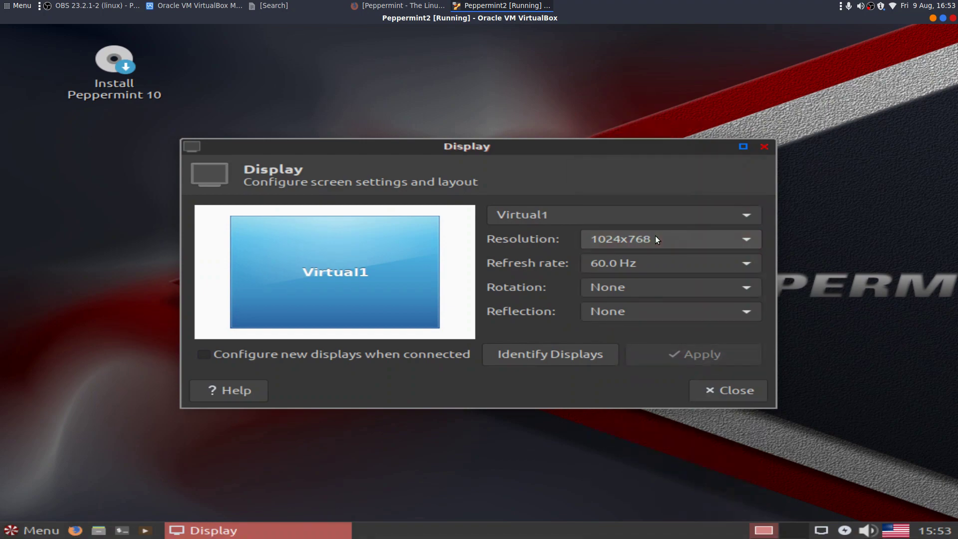
click(654, 240)
click(645, 380)
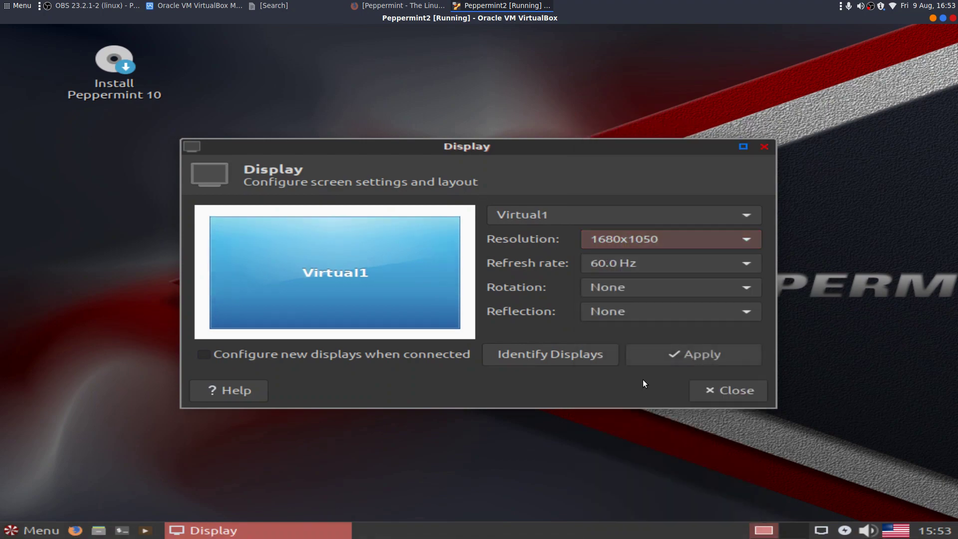
click(678, 349)
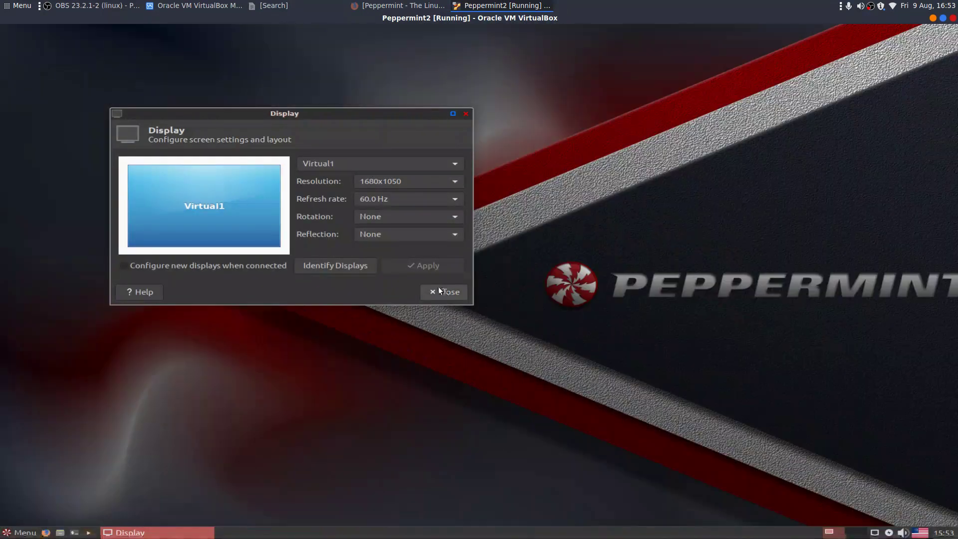
click(442, 291)
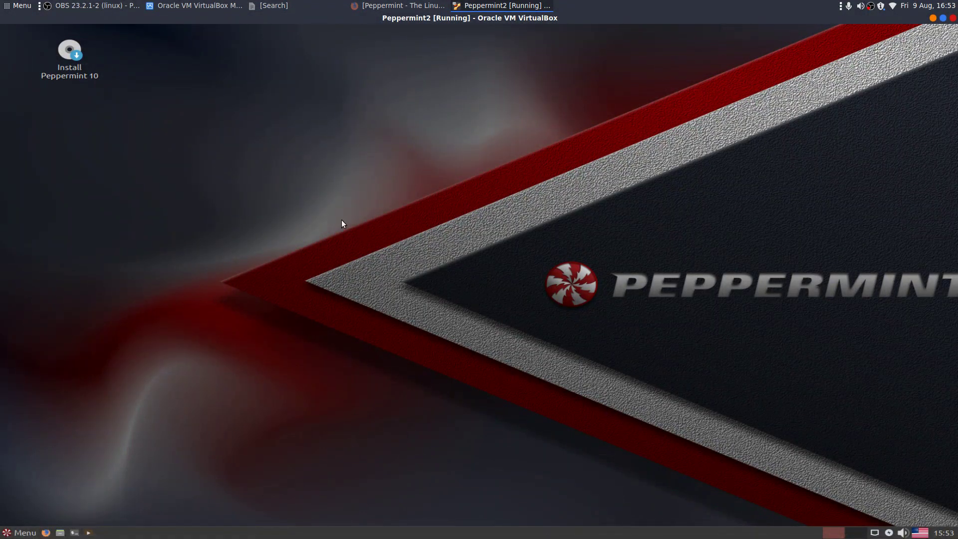
Step: Launch Peppermint Settings Panel from the menu's Favorites and open its Peppermint Control Center
click(12, 532)
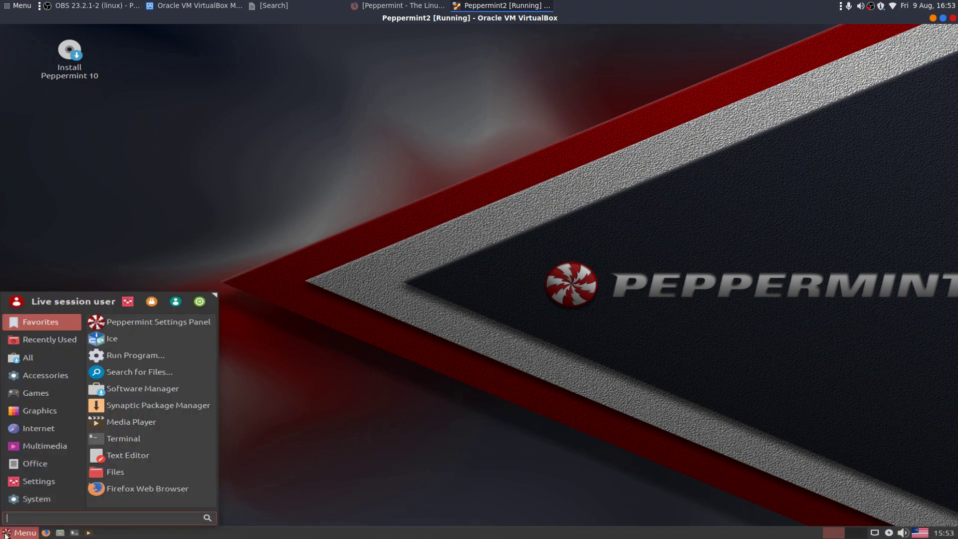
click(40, 456)
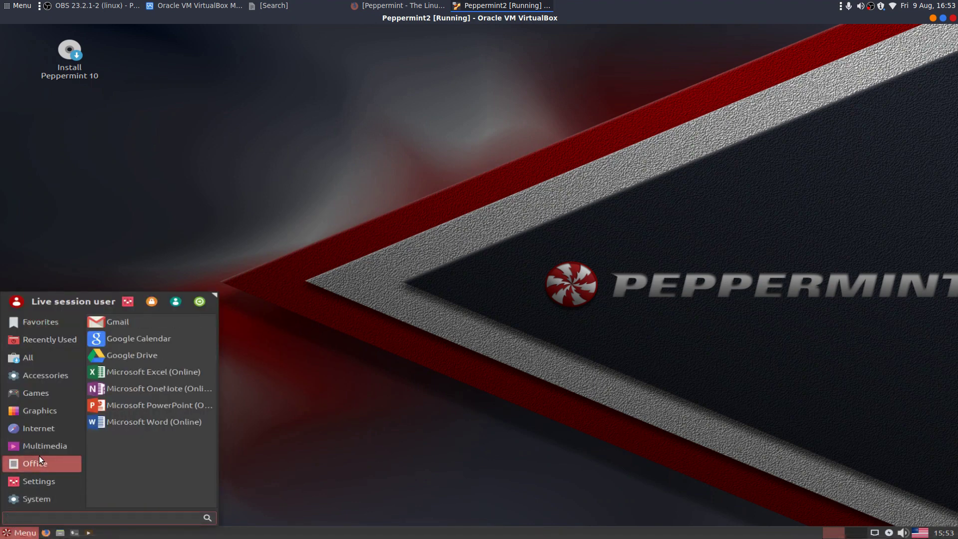
click(41, 334)
click(30, 358)
click(33, 339)
click(34, 321)
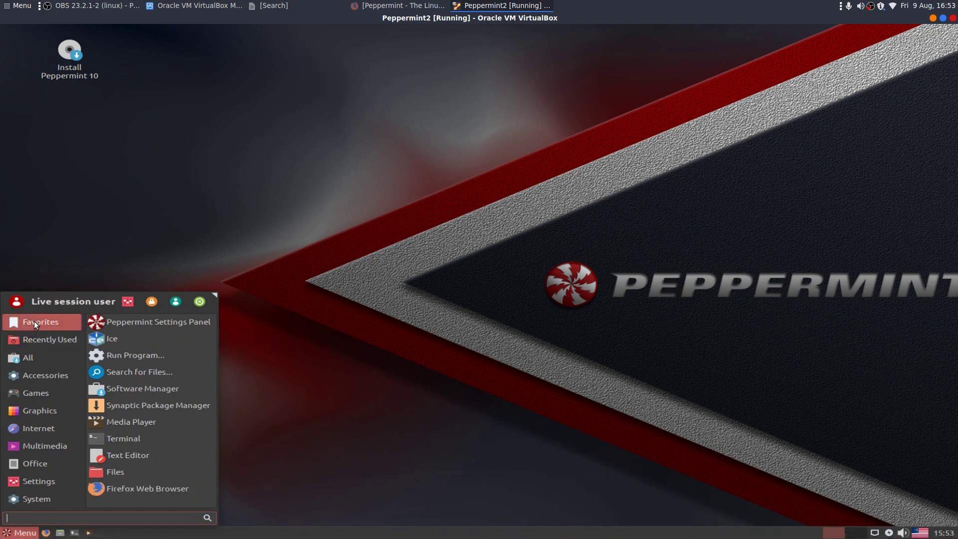
click(121, 319)
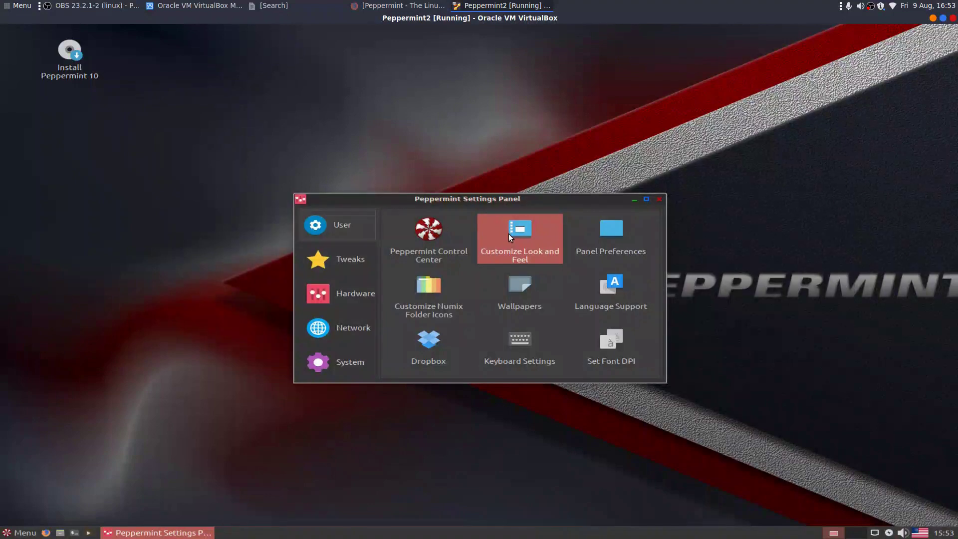
click(429, 235)
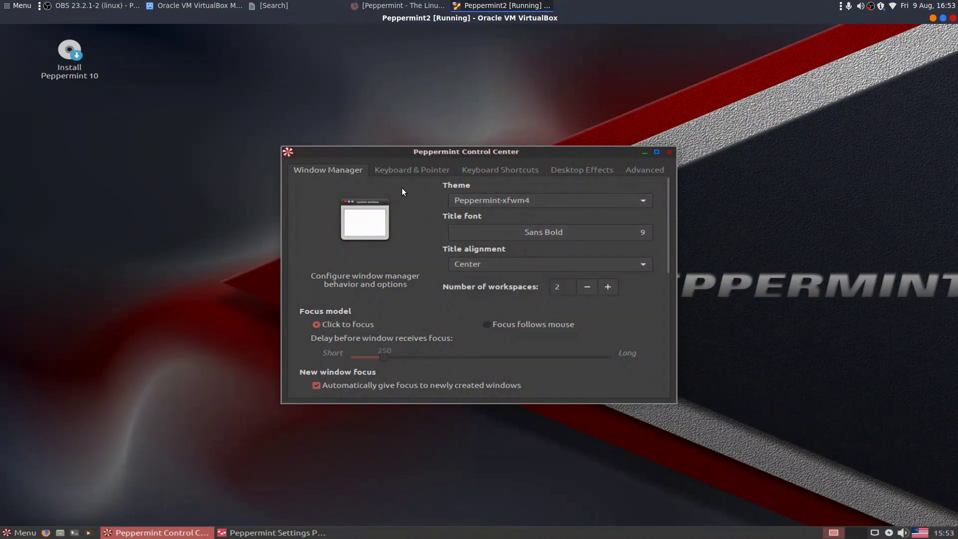
Step: View the Keyboard & Pointer, Keyboard Shortcuts, Desktop Effects and Advanced tabs, then close Control Center
click(396, 168)
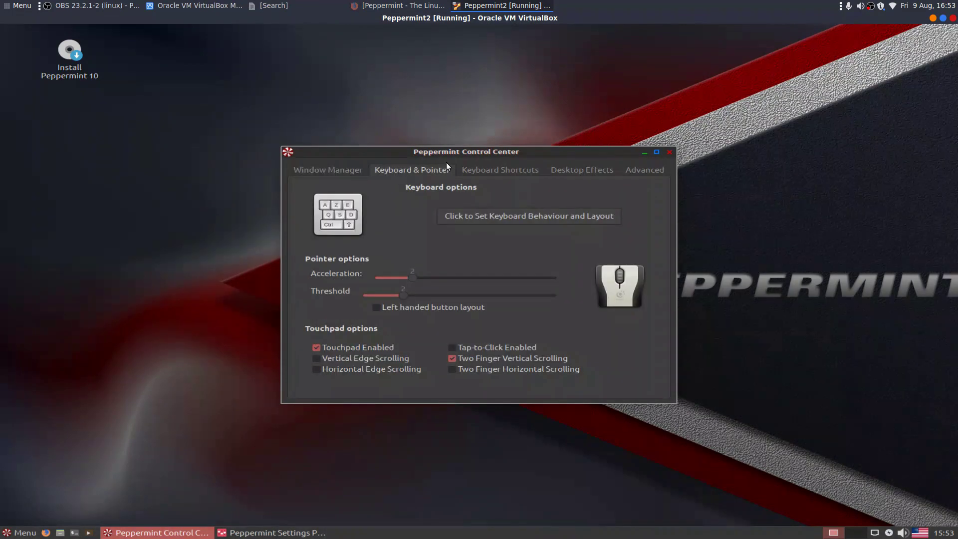
click(487, 170)
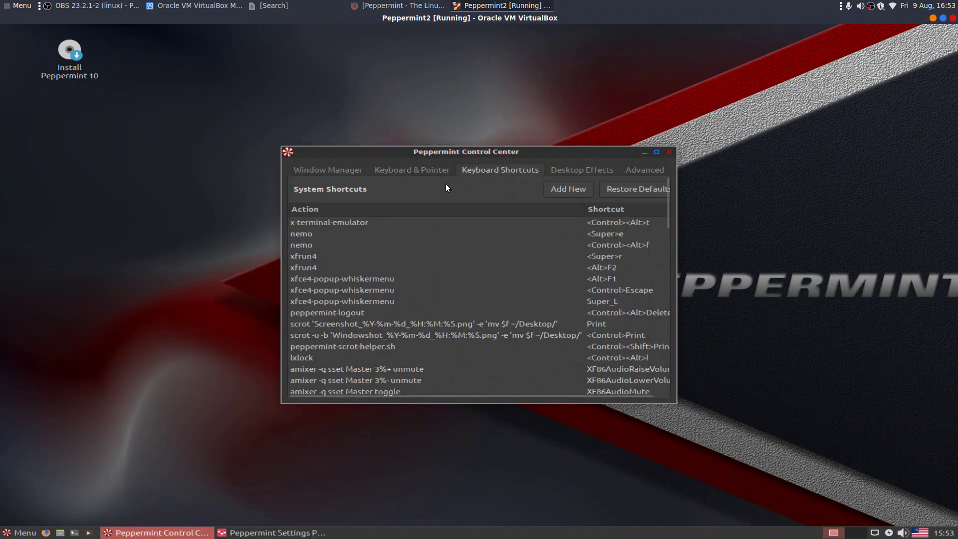
click(573, 170)
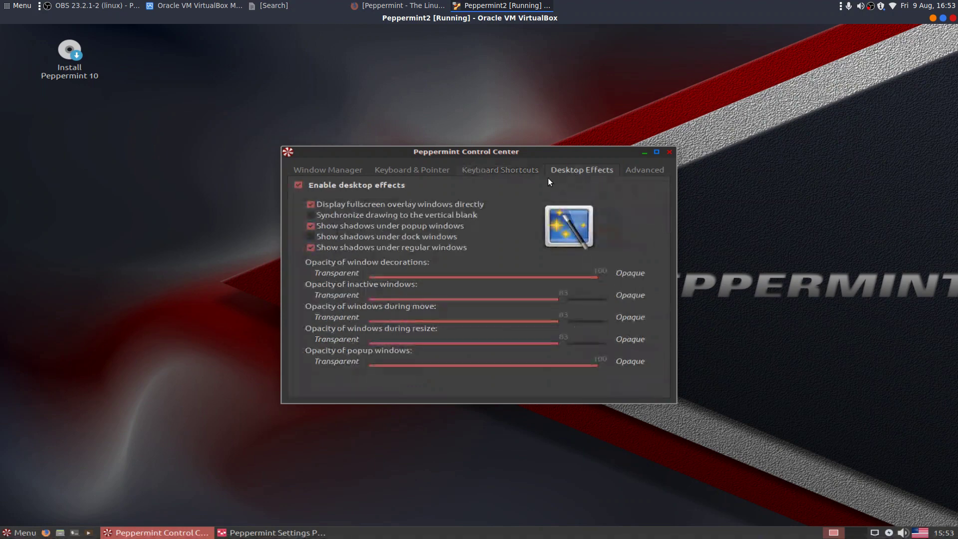
click(637, 171)
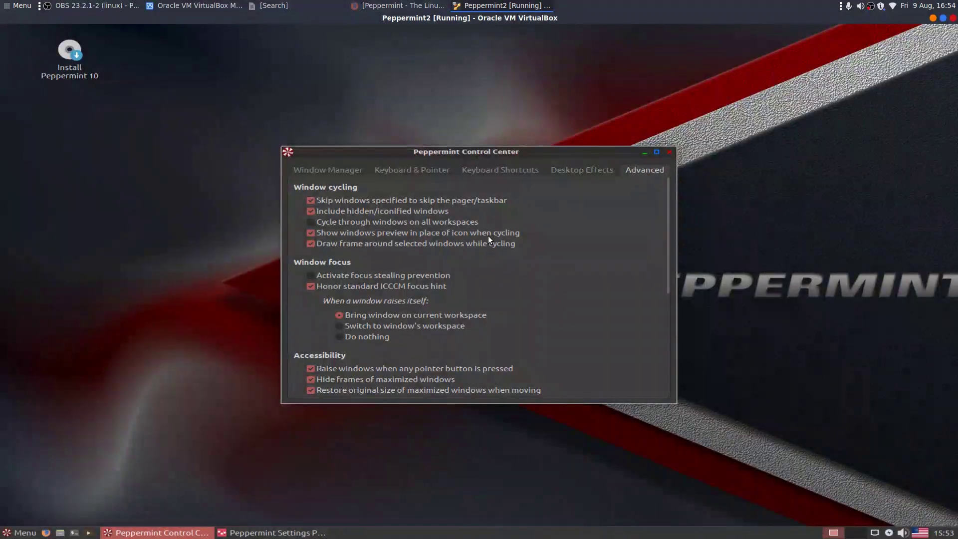
click(669, 151)
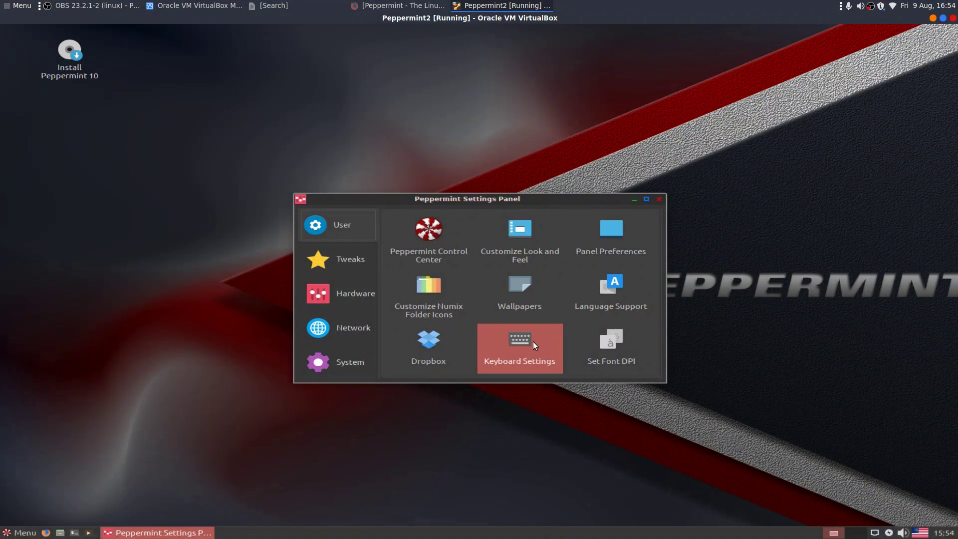
Step: Accept the Font DPI setting with OK, then view the Tweaks, Hardware, Network and System tools
click(612, 334)
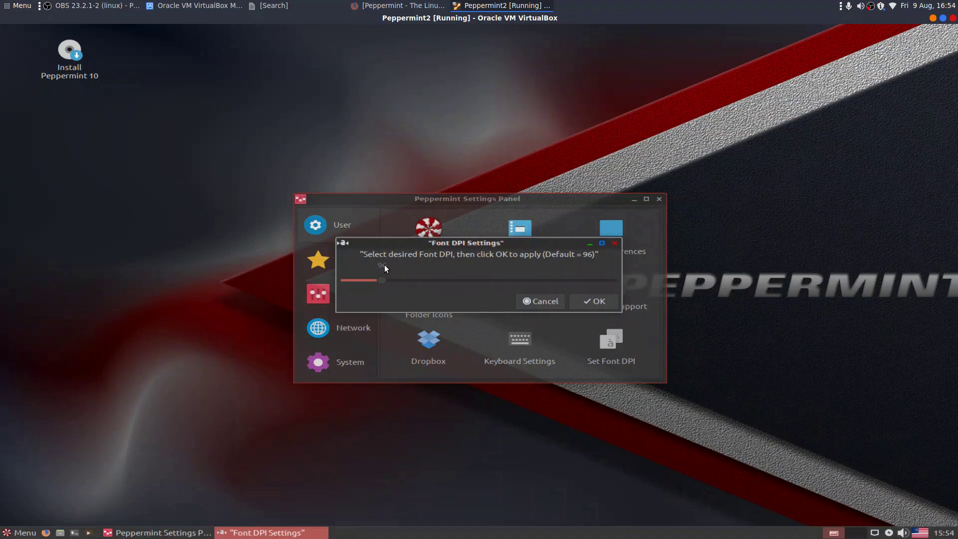
click(608, 299)
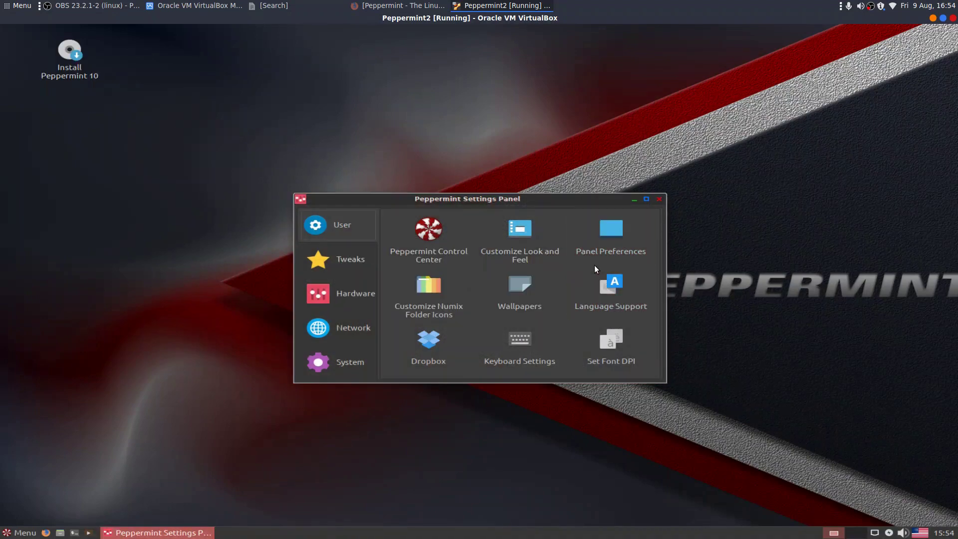
click(350, 258)
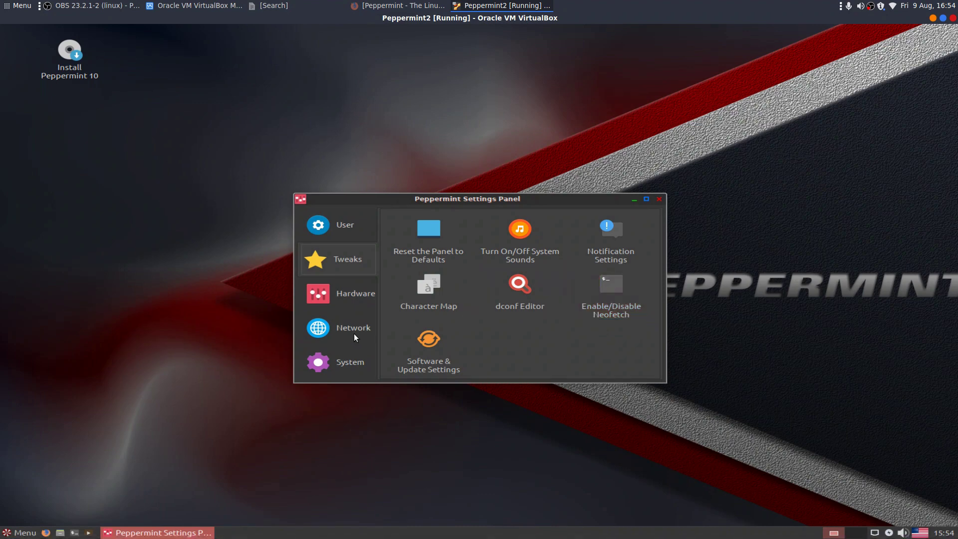
click(346, 299)
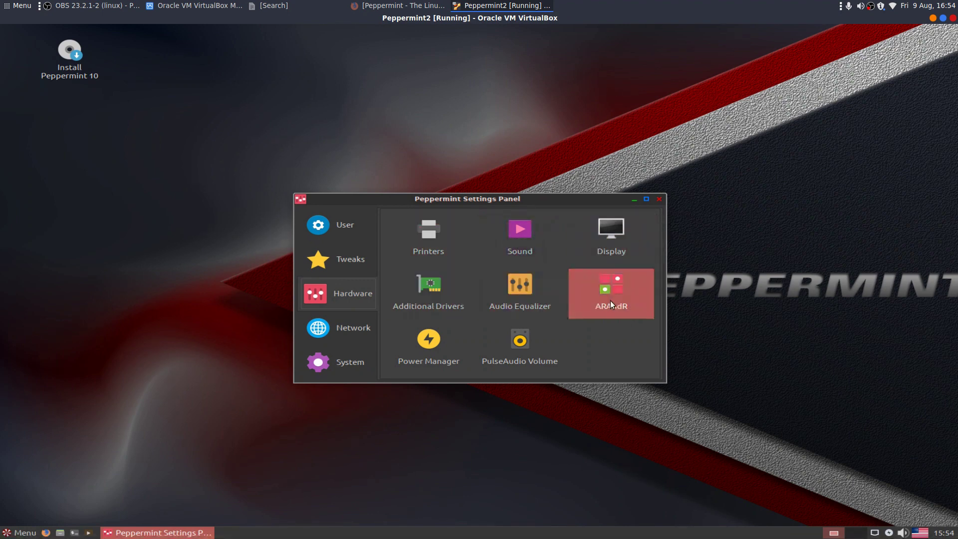
click(340, 328)
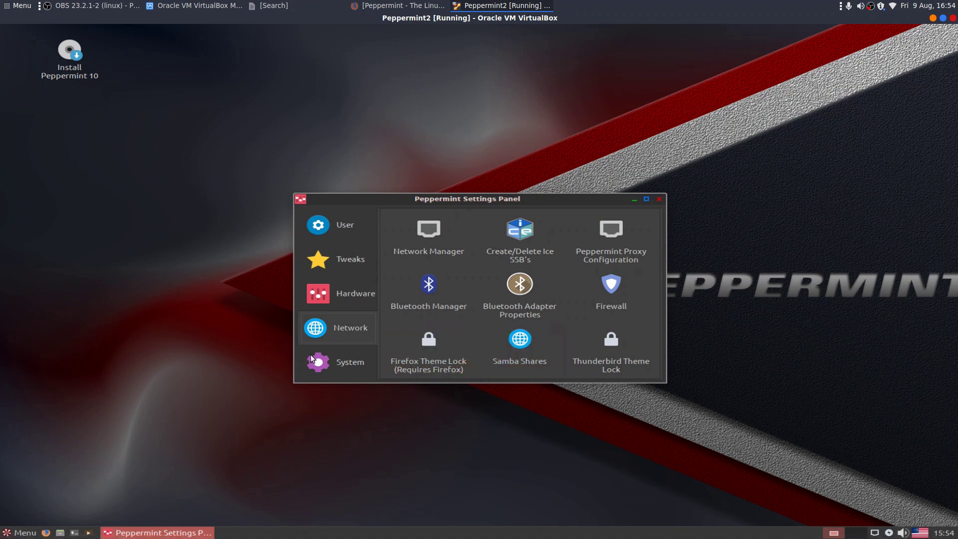
click(342, 358)
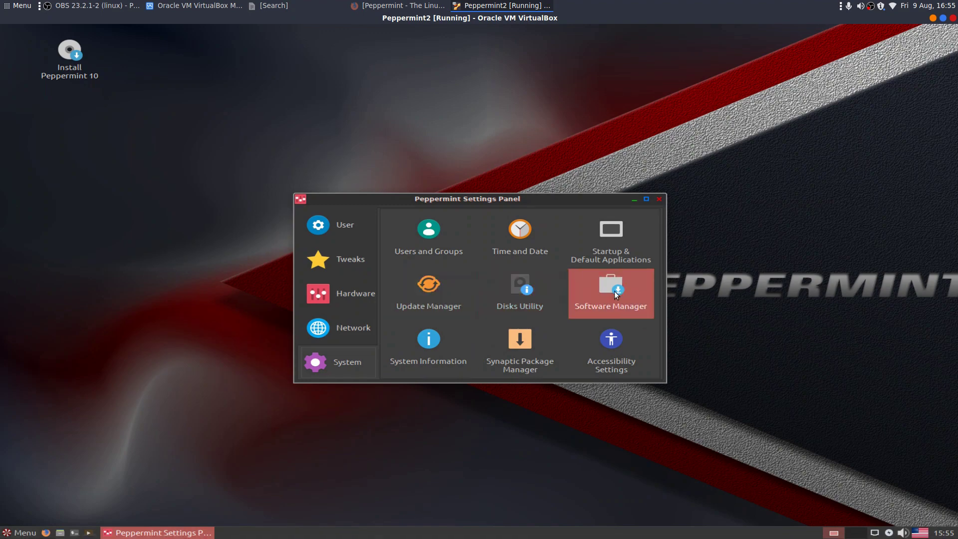
Step: Close the Settings Panel and show the menu's Recently Used programs
click(659, 199)
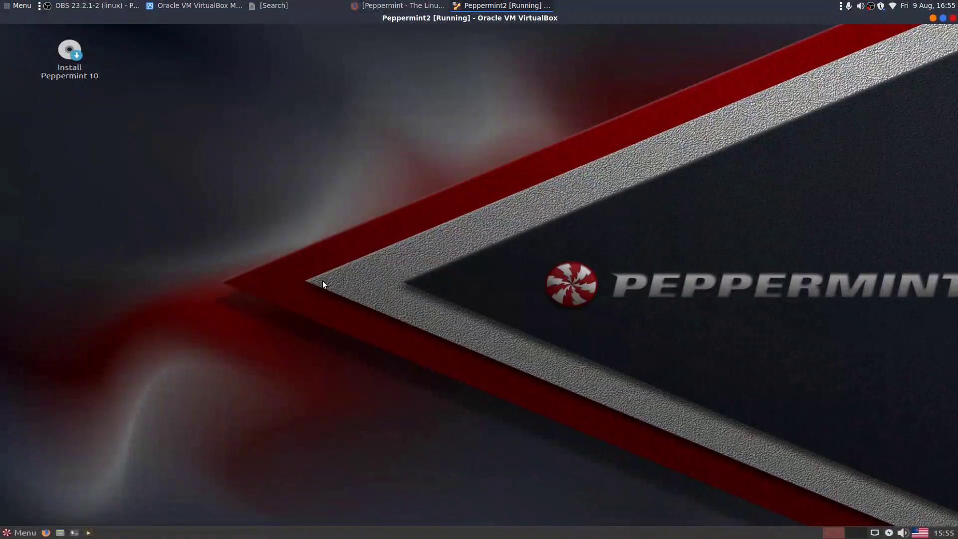
click(23, 532)
click(44, 350)
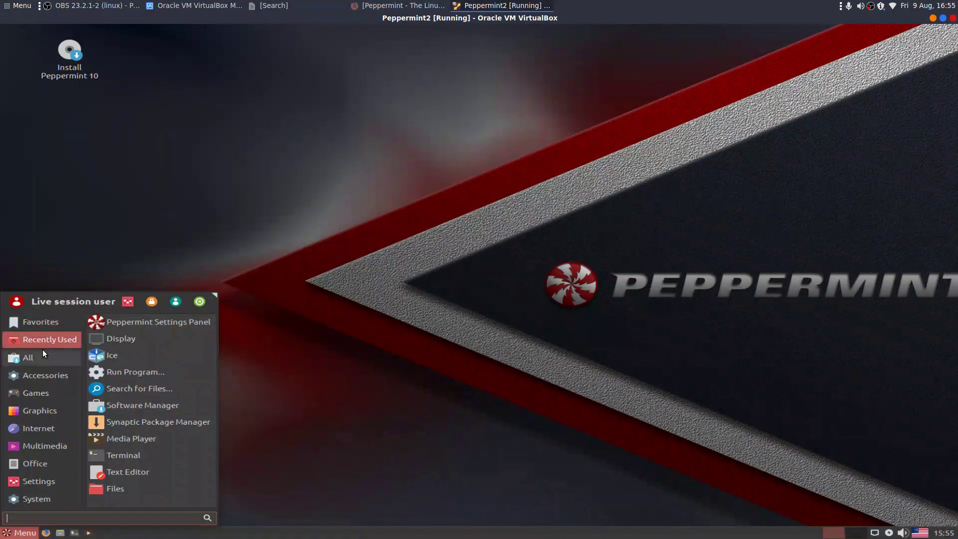
click(46, 340)
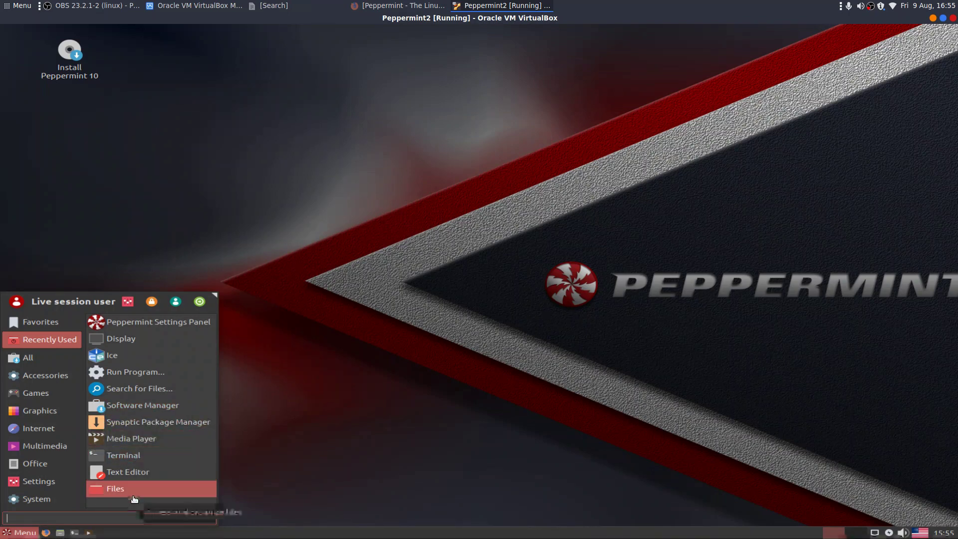
Step: Check the Text Editor's Help > About version info, then close the editor
click(138, 475)
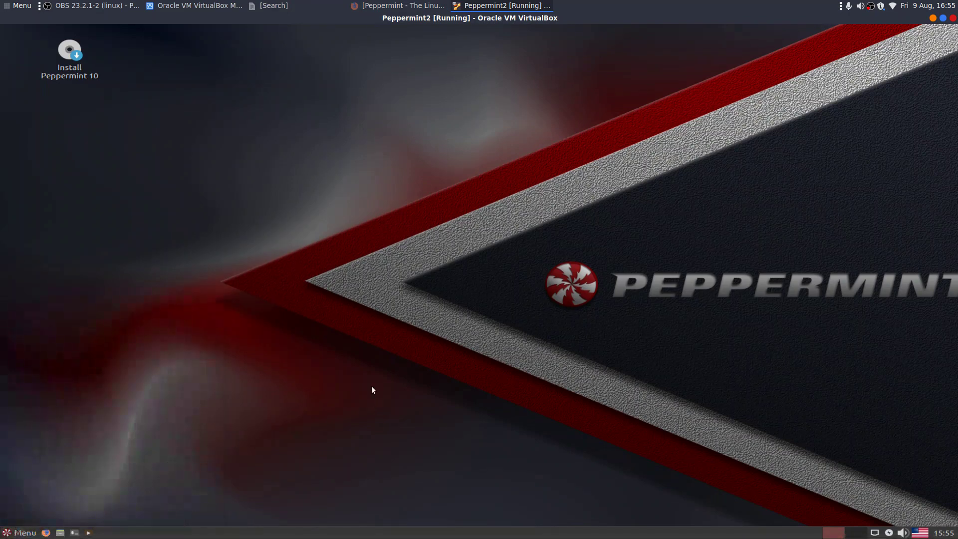
click(508, 164)
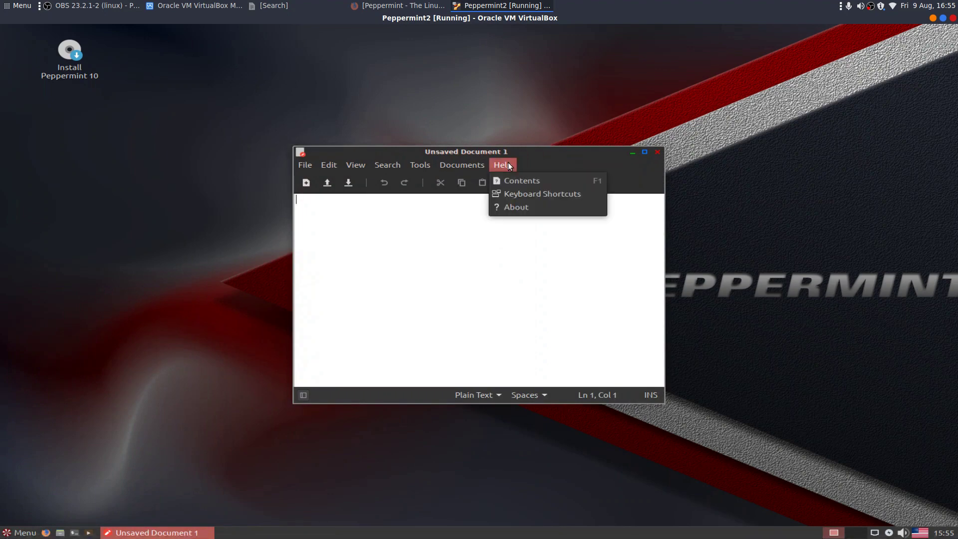
click(515, 208)
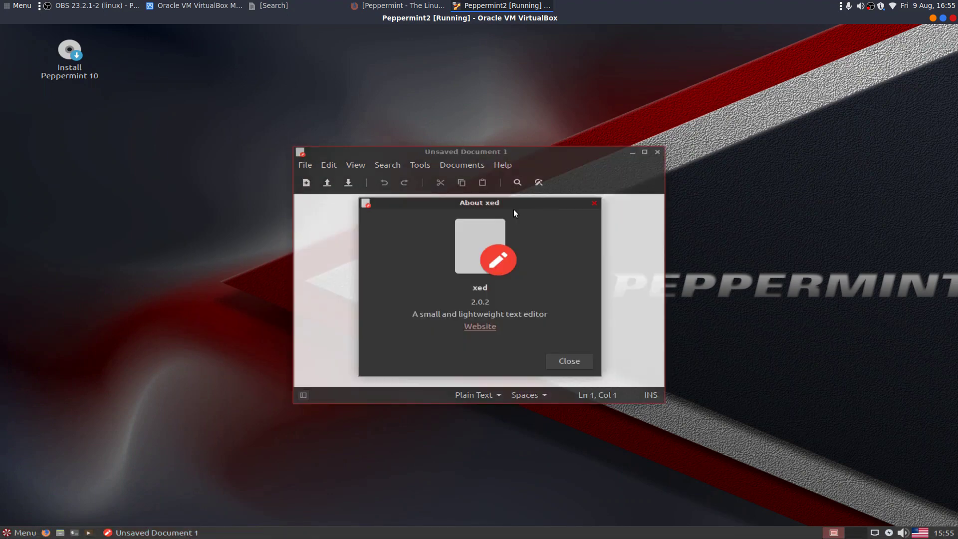
click(562, 360)
click(655, 150)
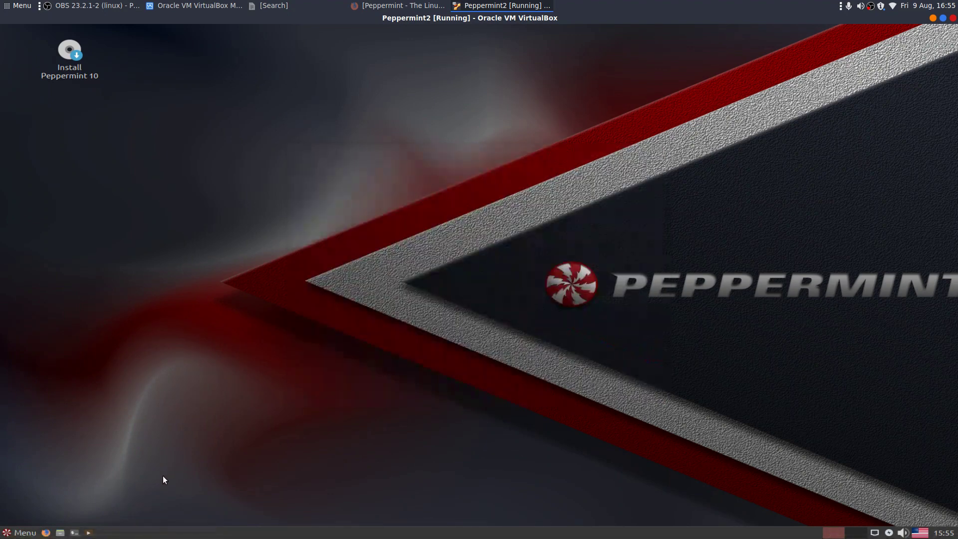
Step: Open Wallpapers from the Accessories menu and scroll through the wallpaper images
click(22, 533)
click(35, 374)
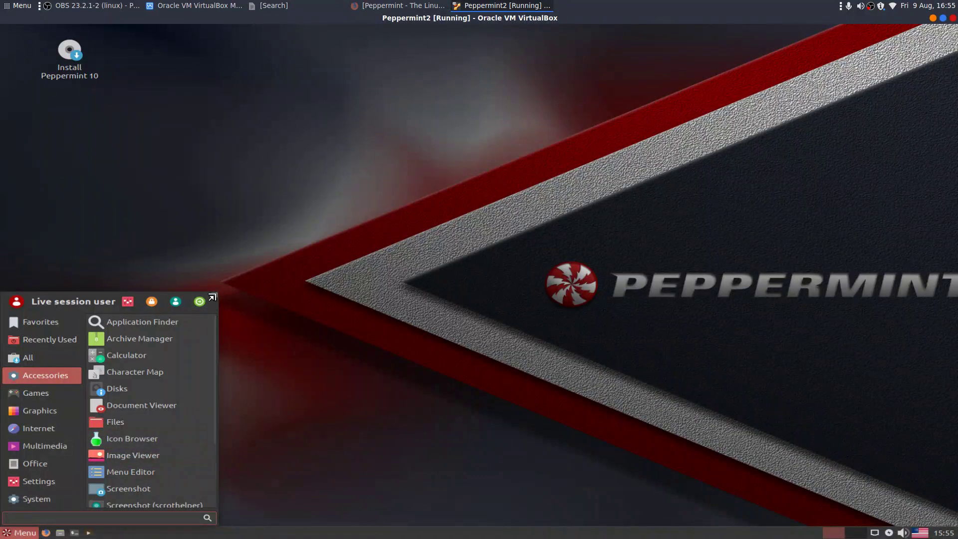
drag(219, 292, 231, 145)
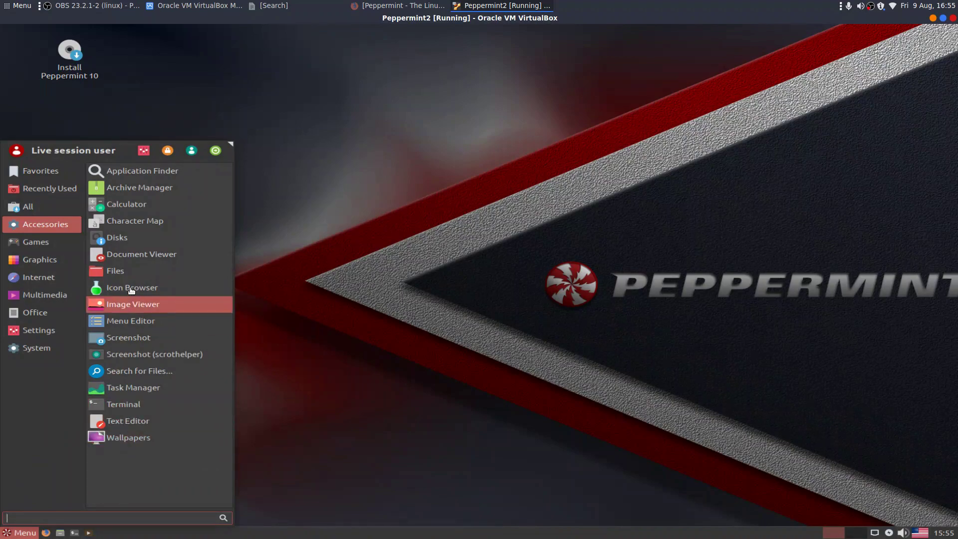
click(125, 437)
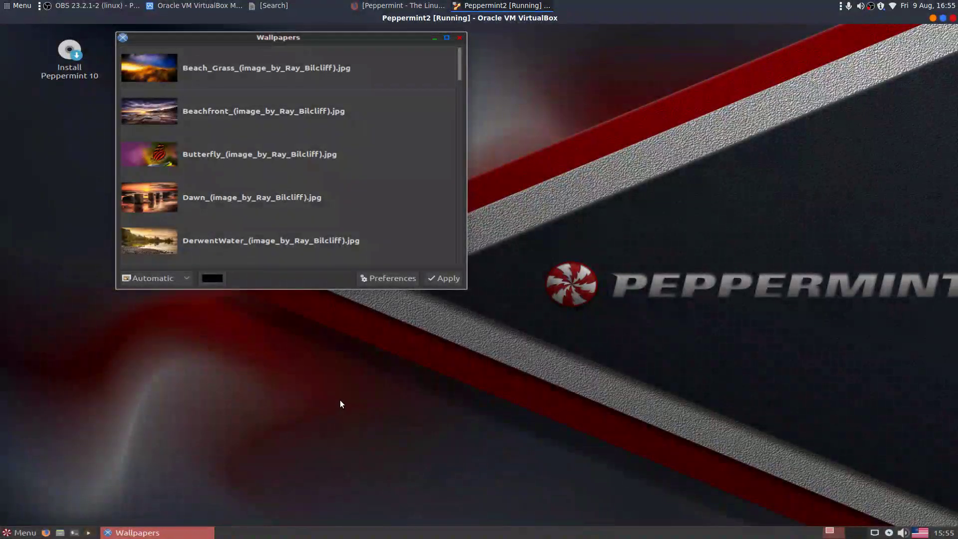
scroll(270, 158, down, 3)
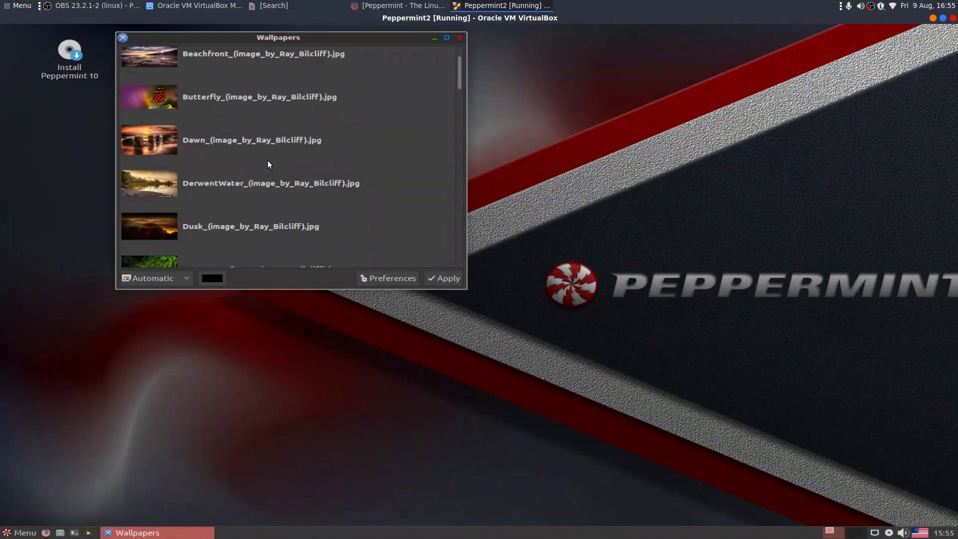
scroll(268, 161, down, 3)
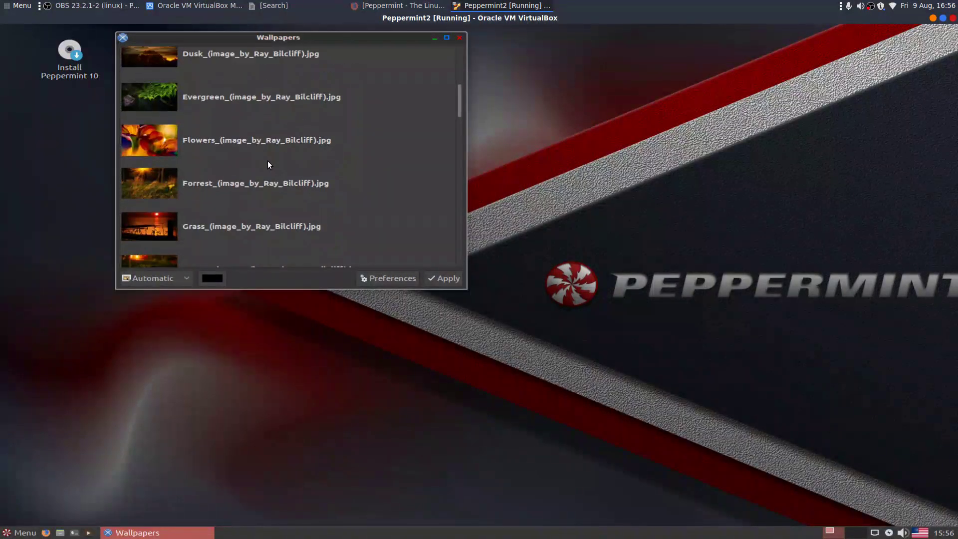
scroll(268, 165, down, 9)
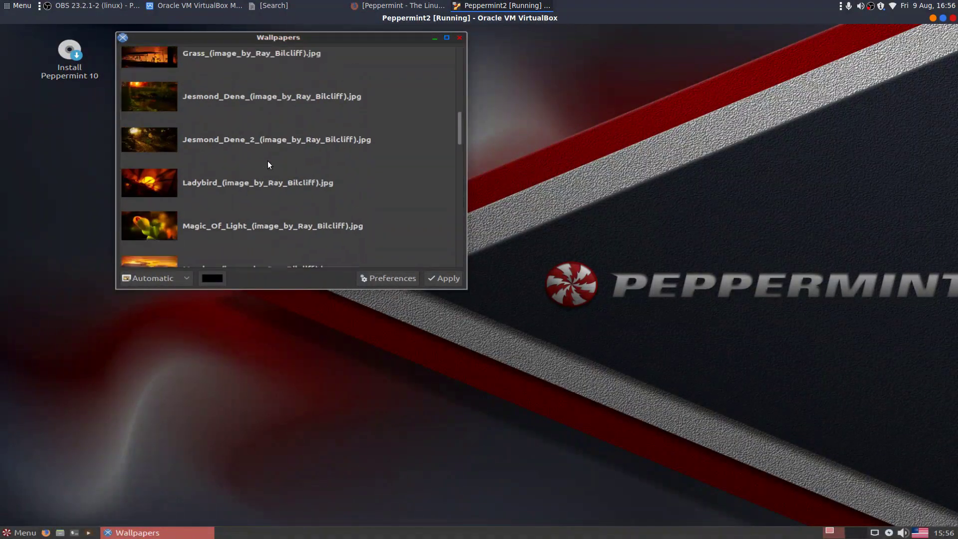
scroll(270, 166, down, 5)
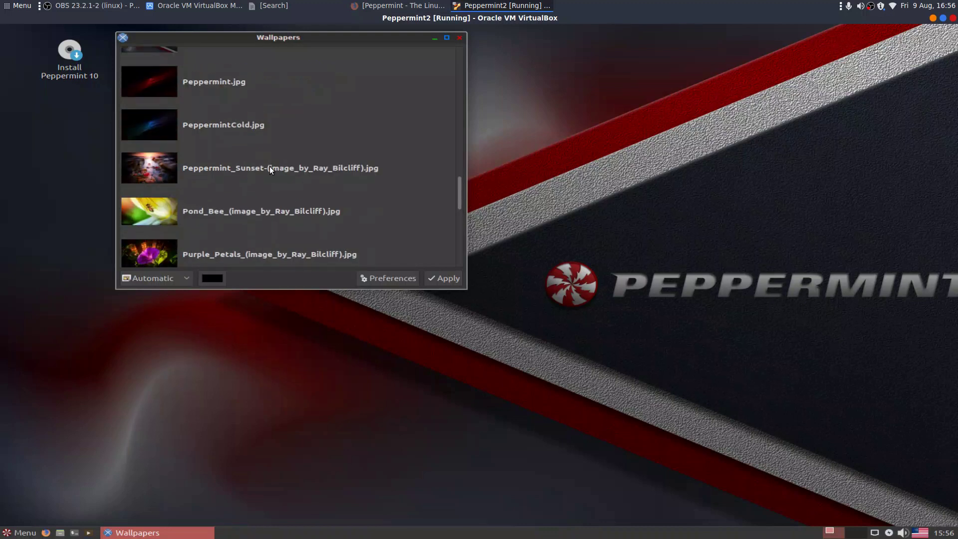
Step: Close Wallpapers and browse the menu's Games, Graphics and Internet categories
click(459, 38)
click(19, 533)
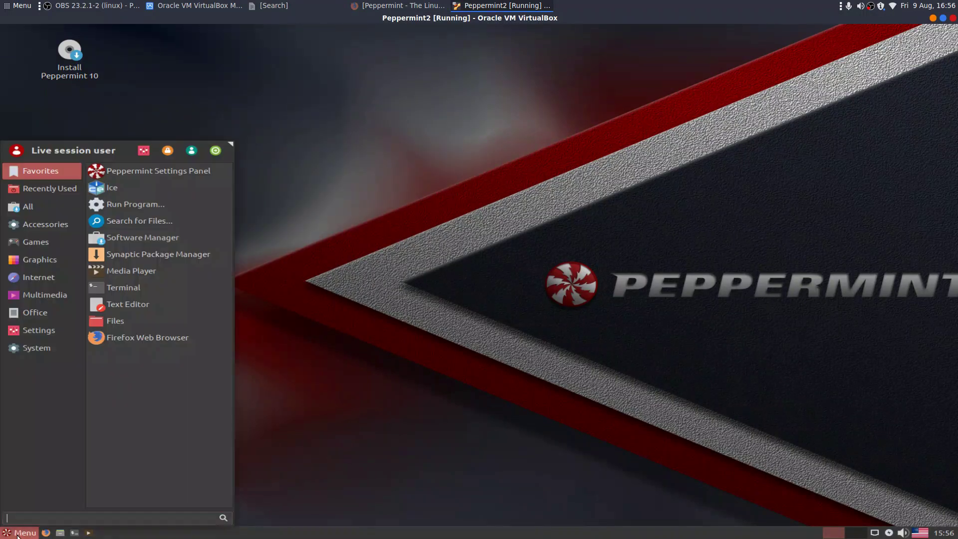
click(29, 244)
click(37, 228)
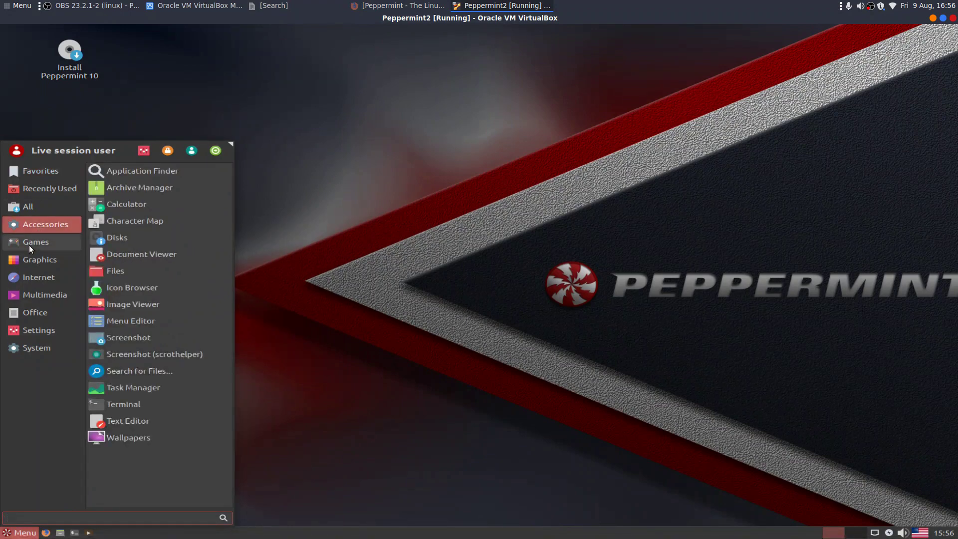
click(29, 244)
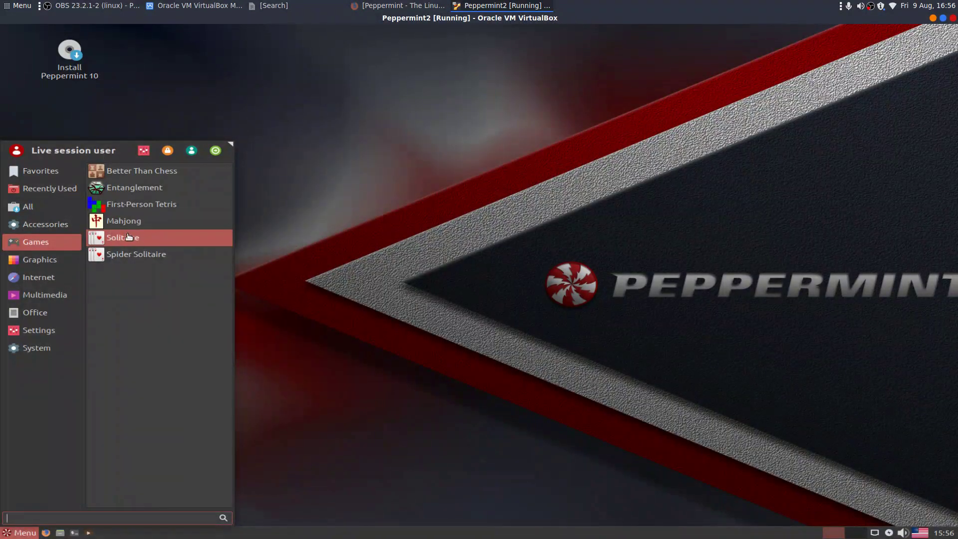
click(42, 260)
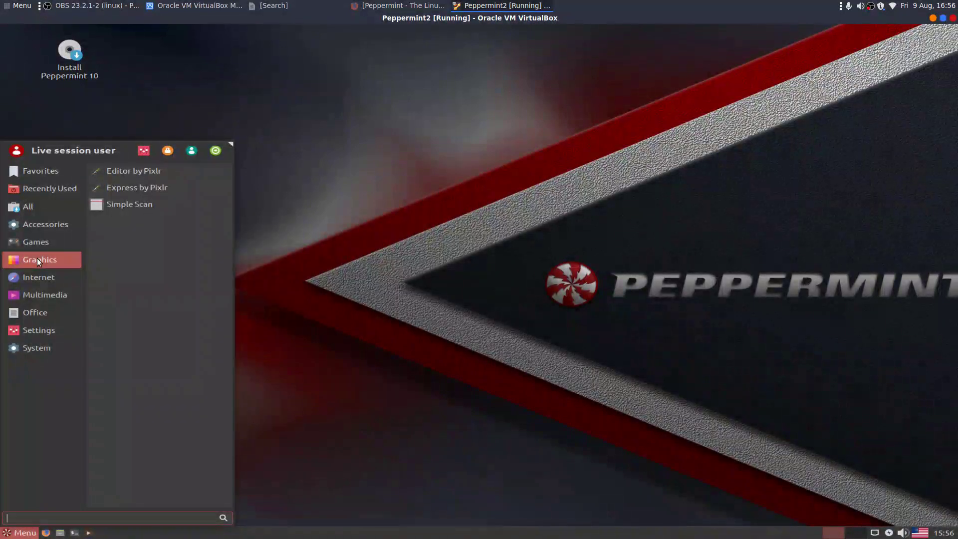
click(52, 273)
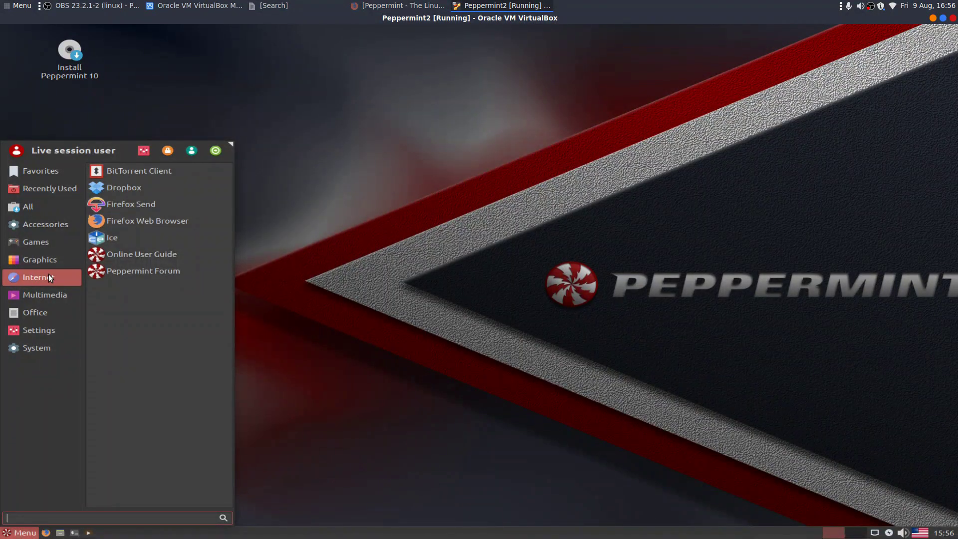
Step: View the online Peppermint User's Guide in Firefox, then close it and reopen the menu
click(174, 254)
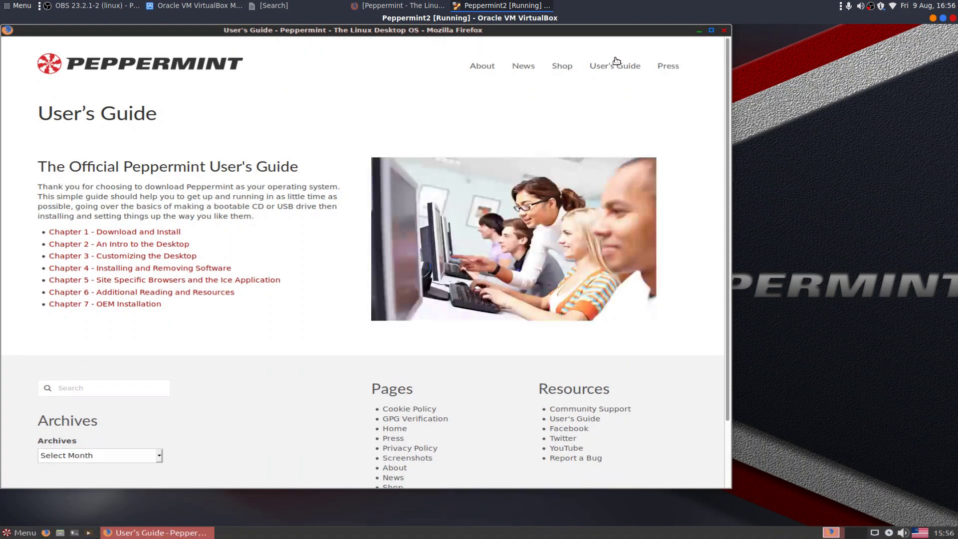
click(725, 29)
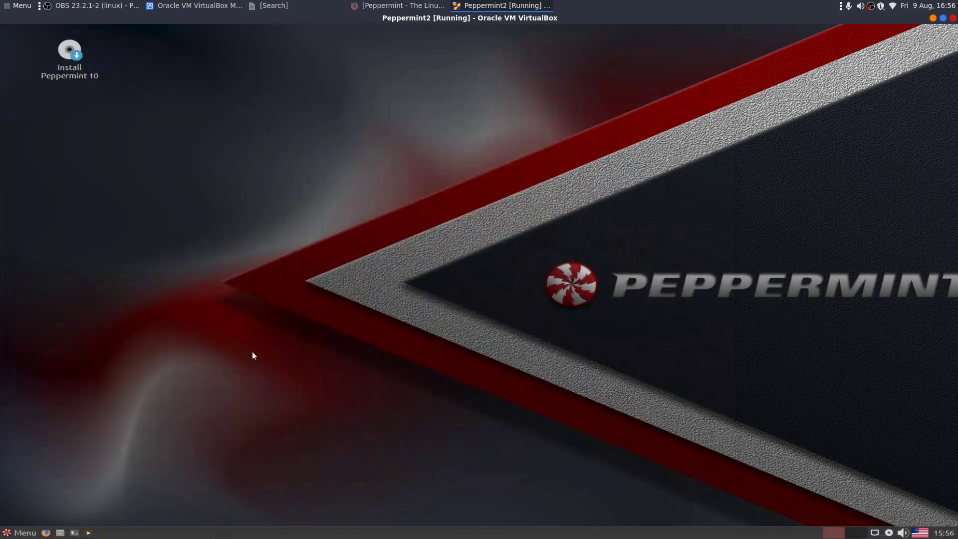
click(16, 533)
Step: Browse the Multimedia apps in the Whisker menu, then show the Office entries
click(29, 295)
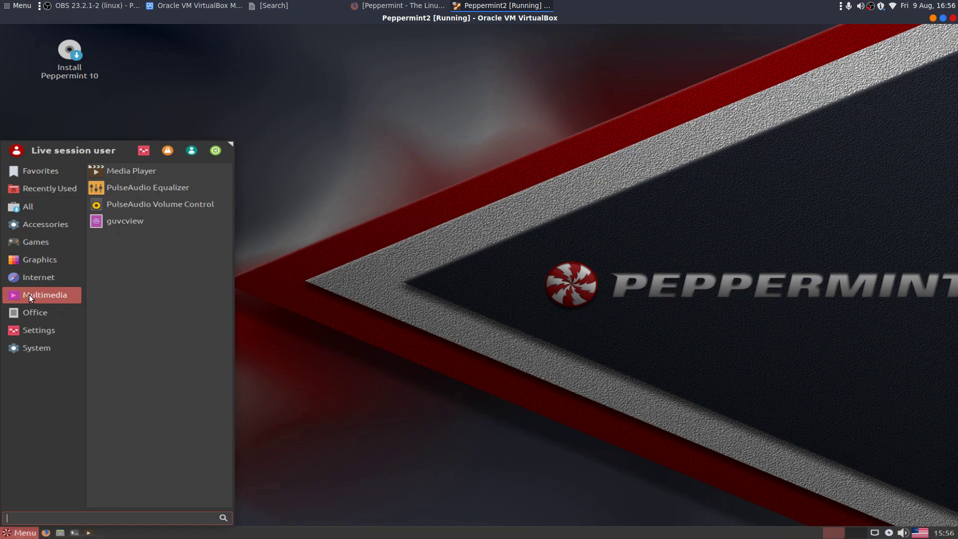
click(30, 311)
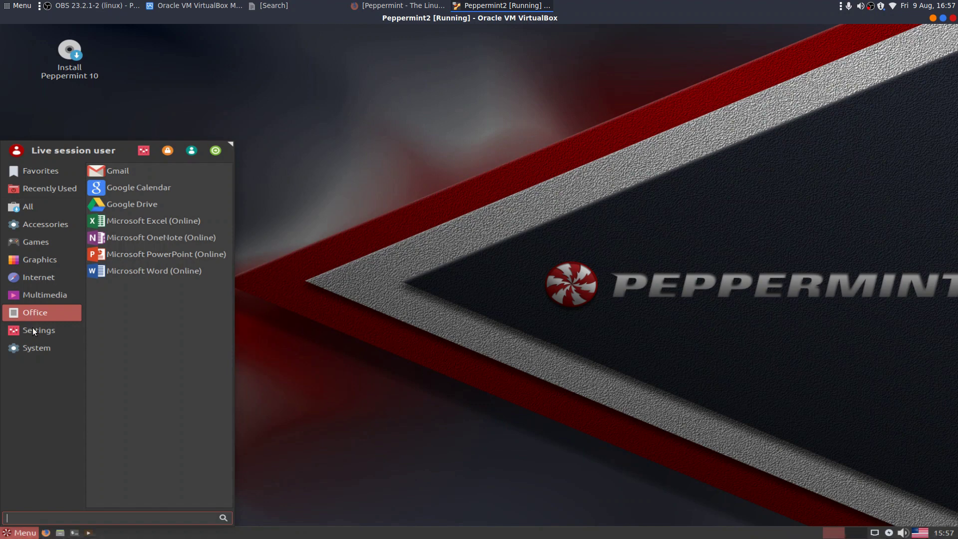
Step: Browse the Settings and System app categories, then close the menu by clicking the desktop
click(33, 330)
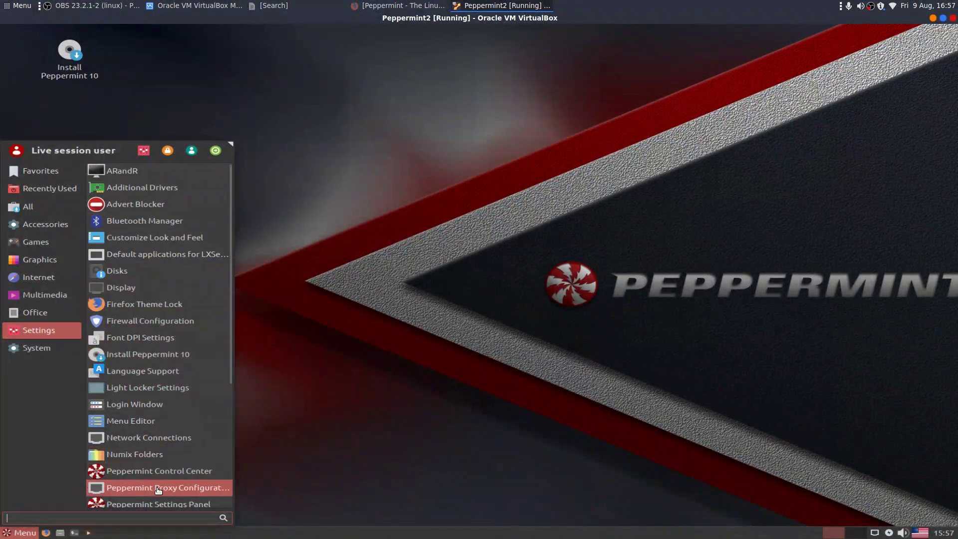
click(28, 350)
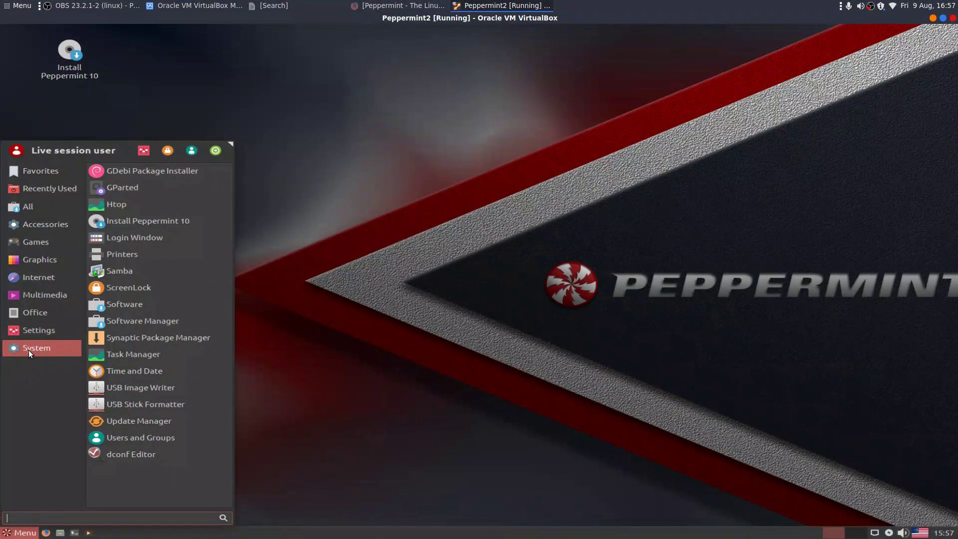
click(307, 367)
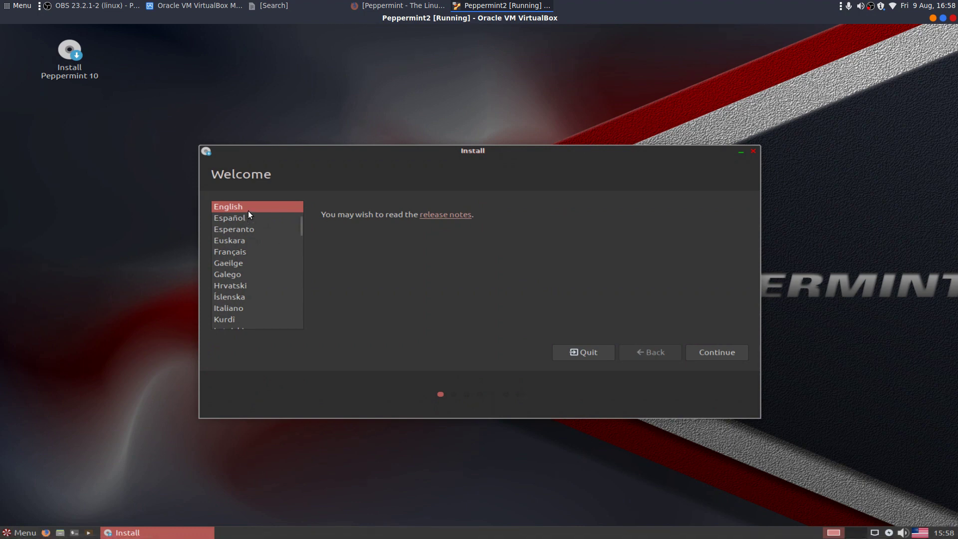
Step: Continue in English, choose the English (UK) keyboard layout, and enable third-party software installation
click(707, 352)
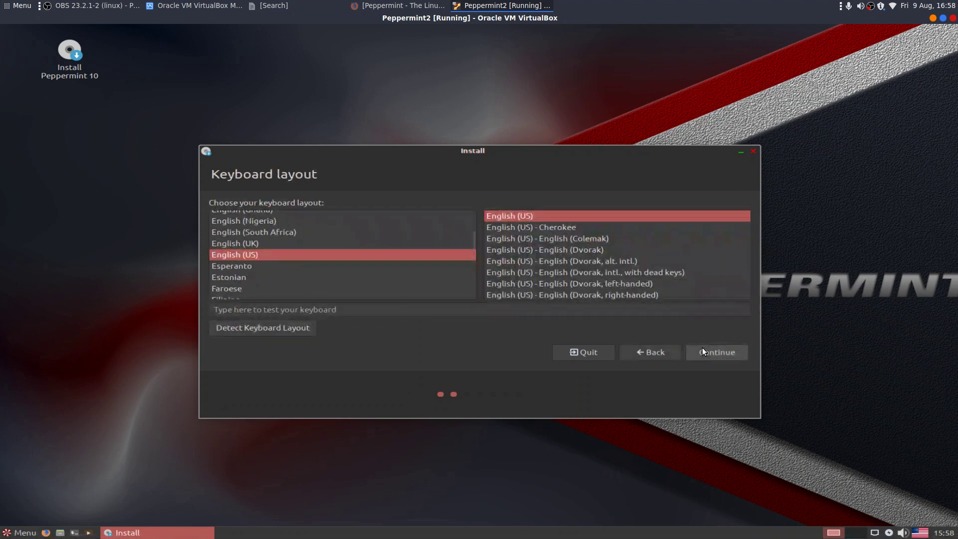
click(251, 244)
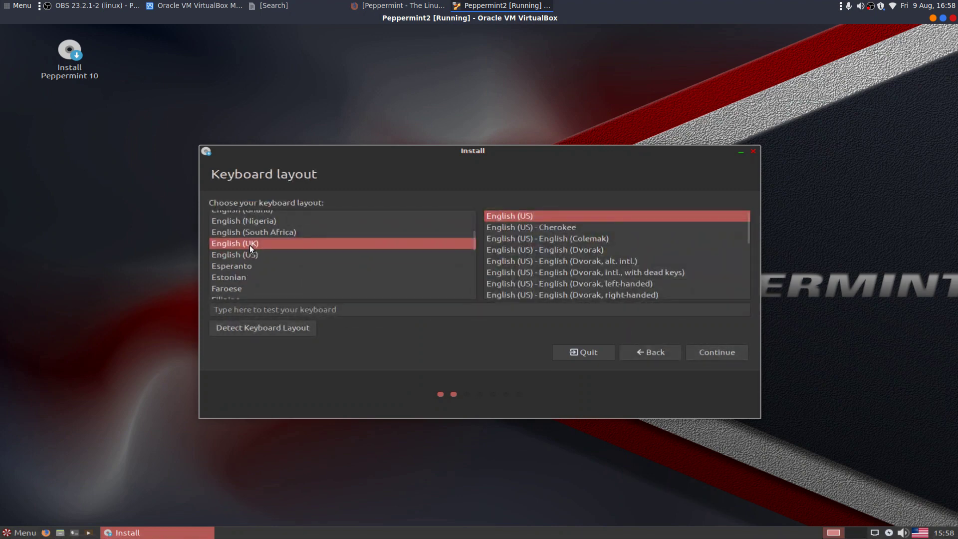
click(717, 351)
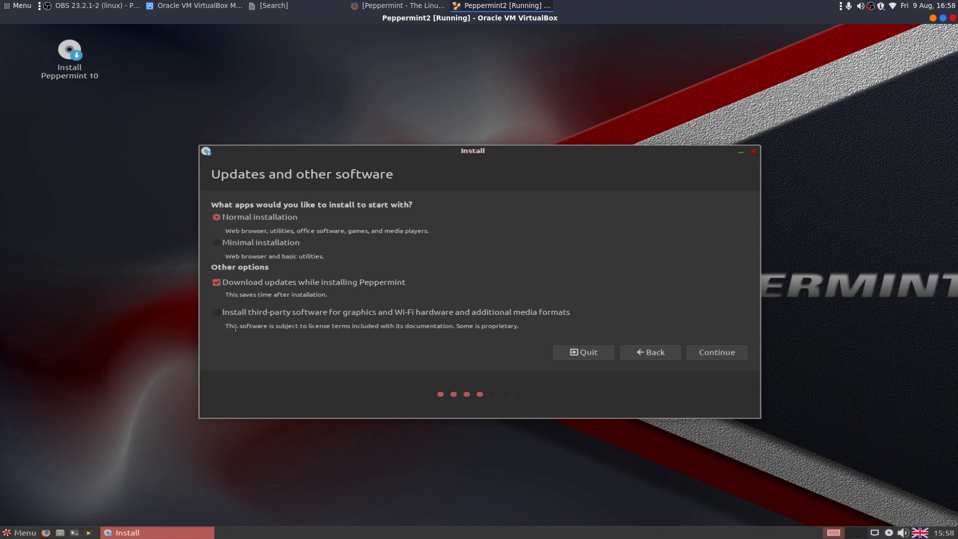
click(221, 313)
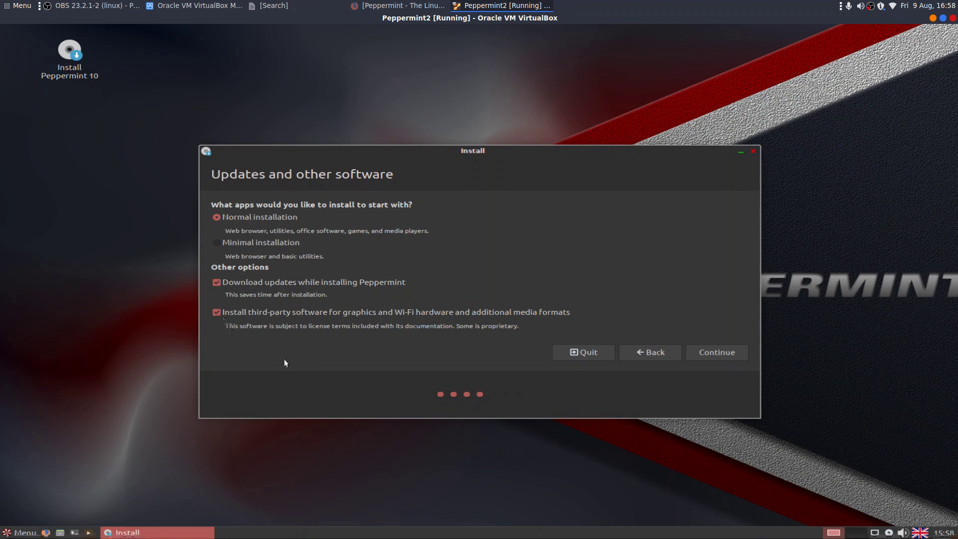
Step: Accept the update options and choose 'Something else' for manual partitioning
click(717, 354)
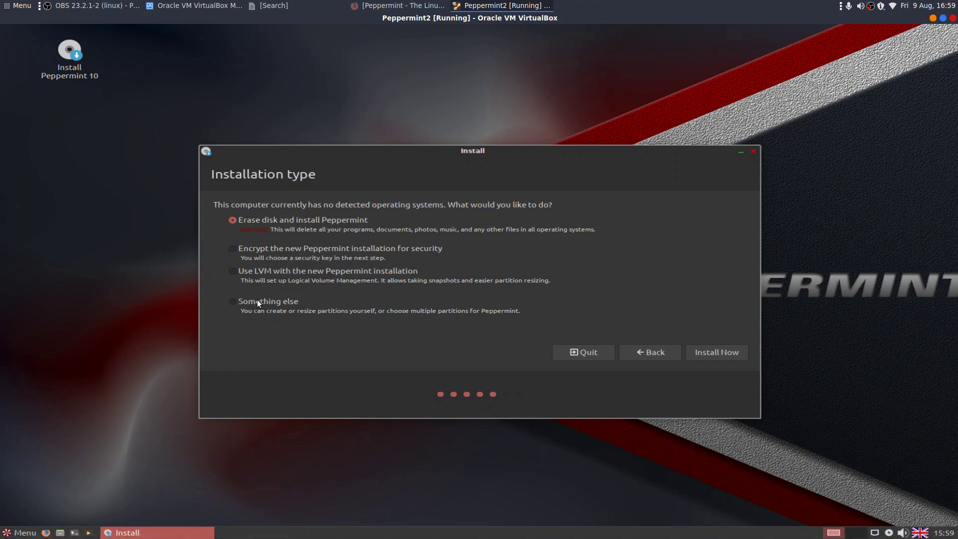
click(259, 302)
click(729, 353)
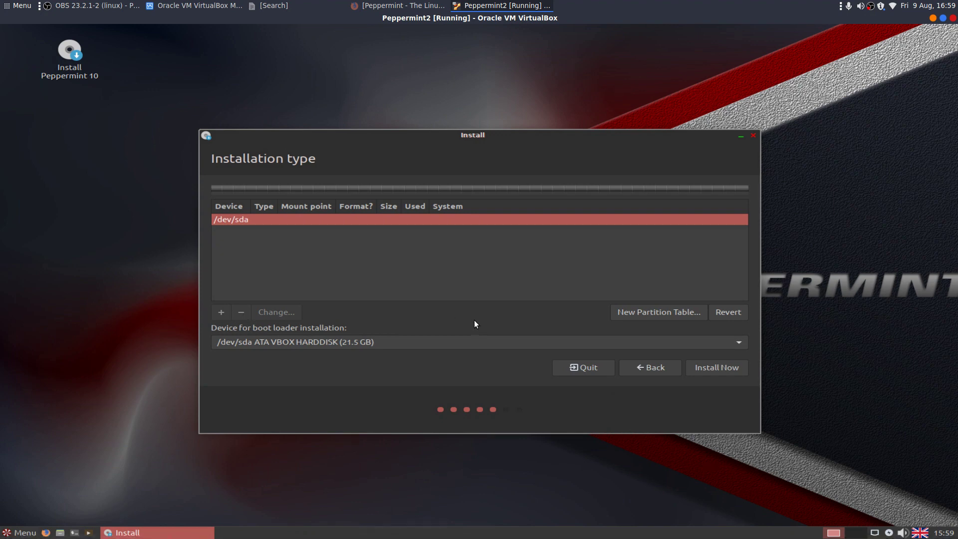
Step: Create a new empty partition table on /dev/sda and confirm replacing the disk contents
click(642, 313)
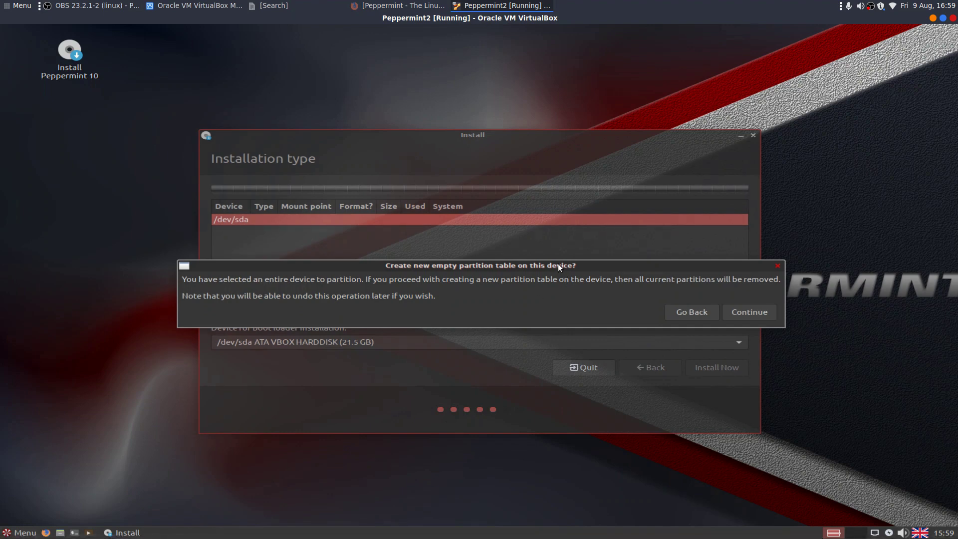
drag(558, 263, 508, 178)
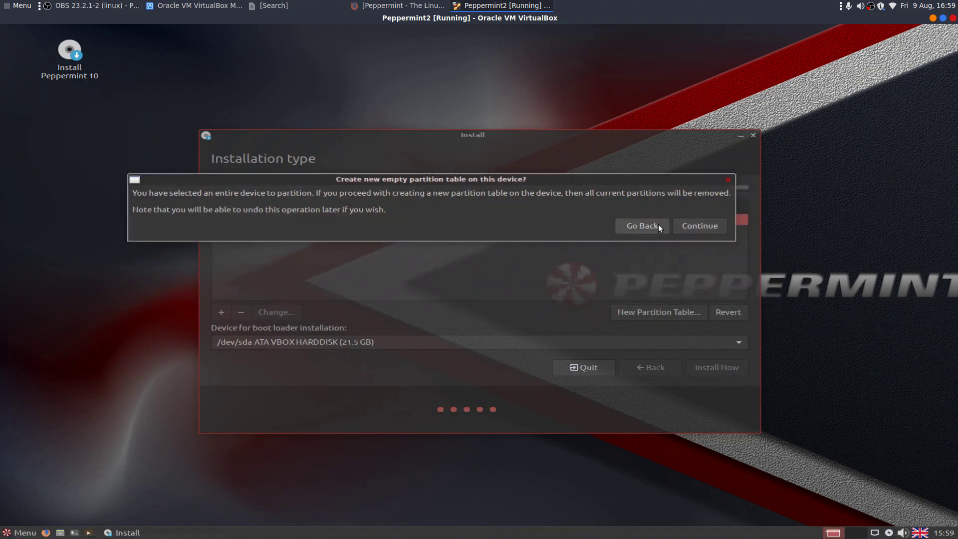
click(708, 226)
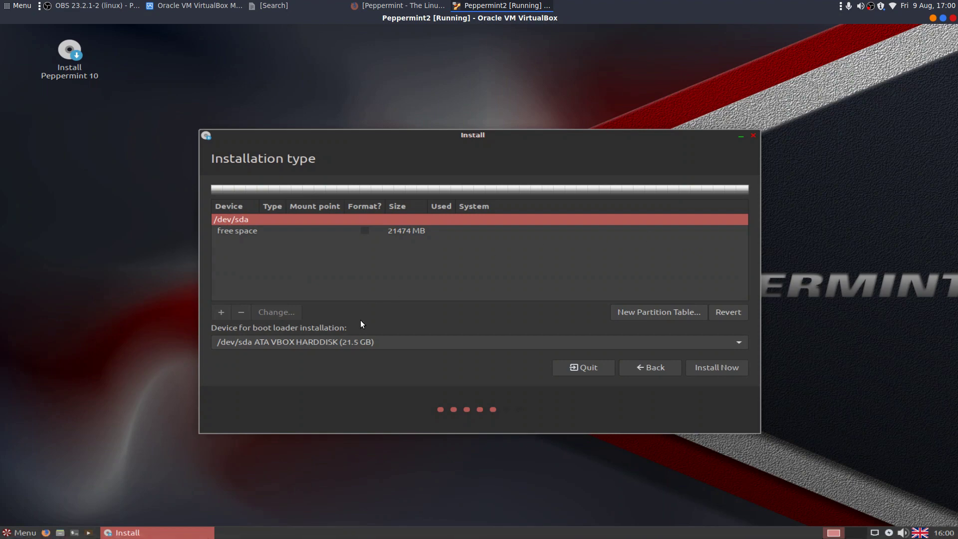
Step: Create a 300 MB EFI System Partition from the free space
click(230, 232)
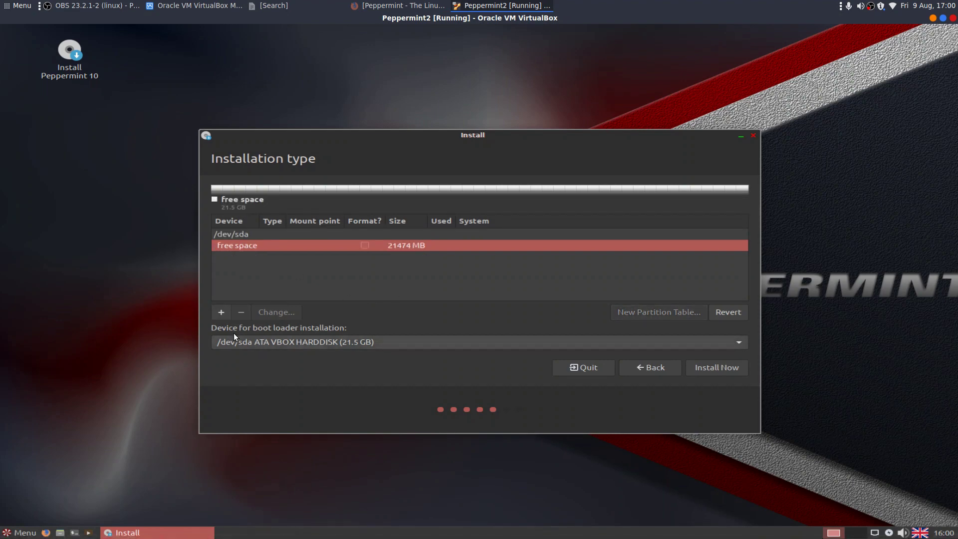
click(217, 313)
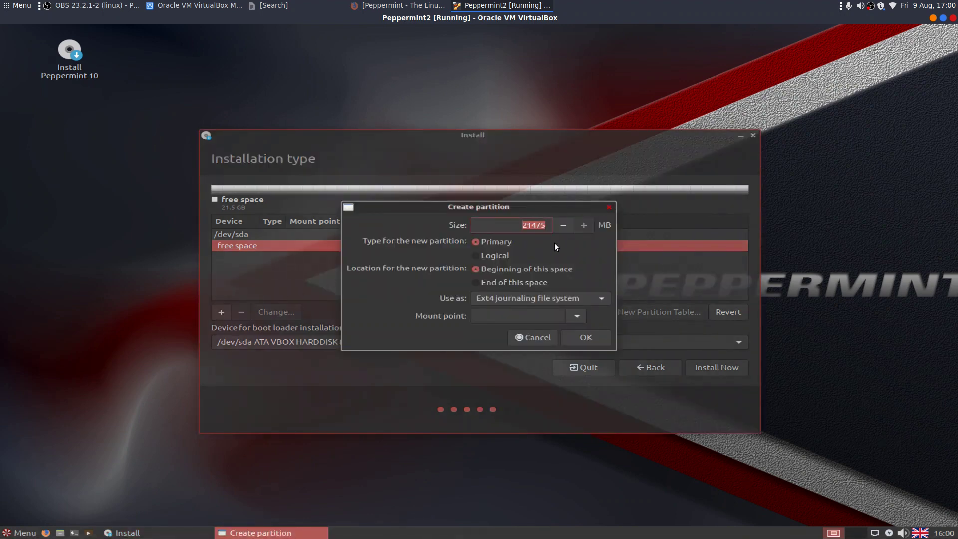
text(300)
click(531, 298)
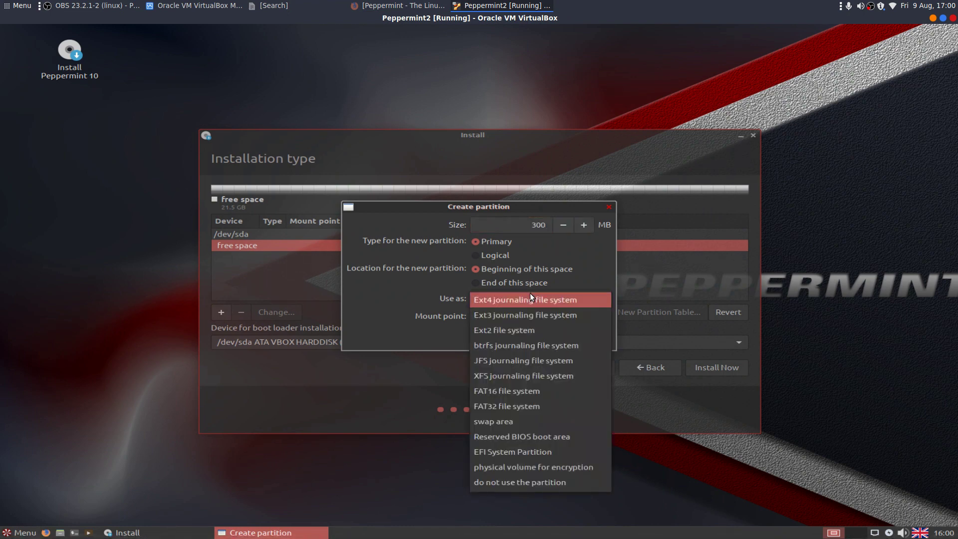
click(532, 452)
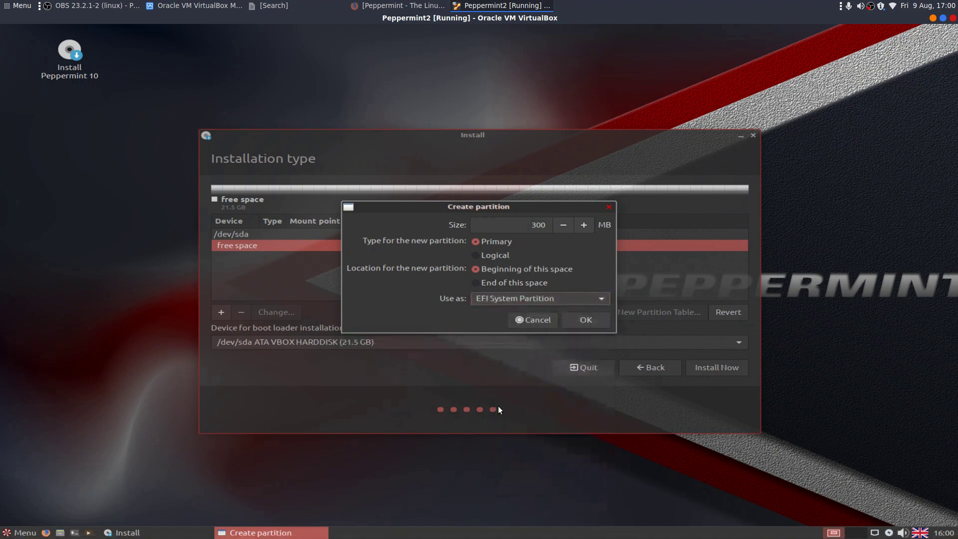
click(589, 320)
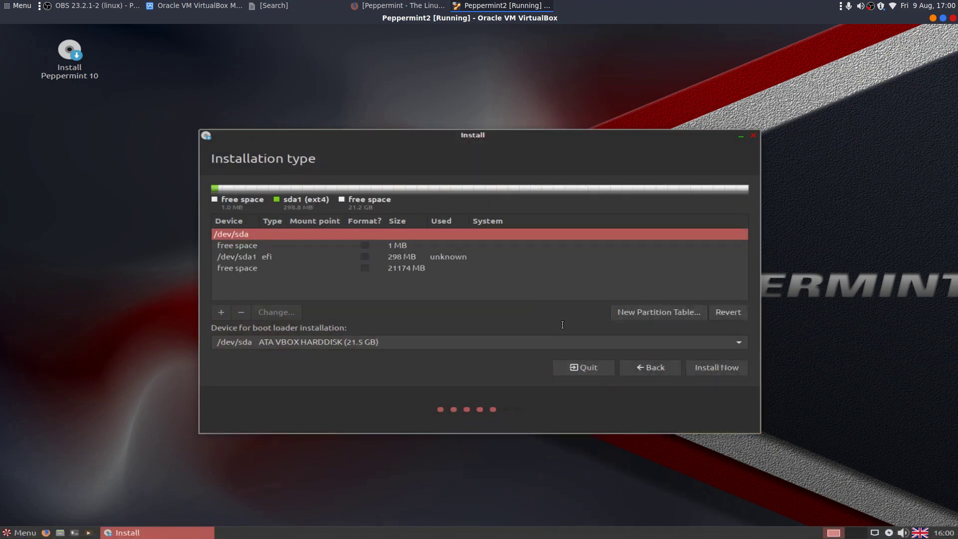
Step: Create an ext4 partition mounted at / from the remaining free space
click(245, 269)
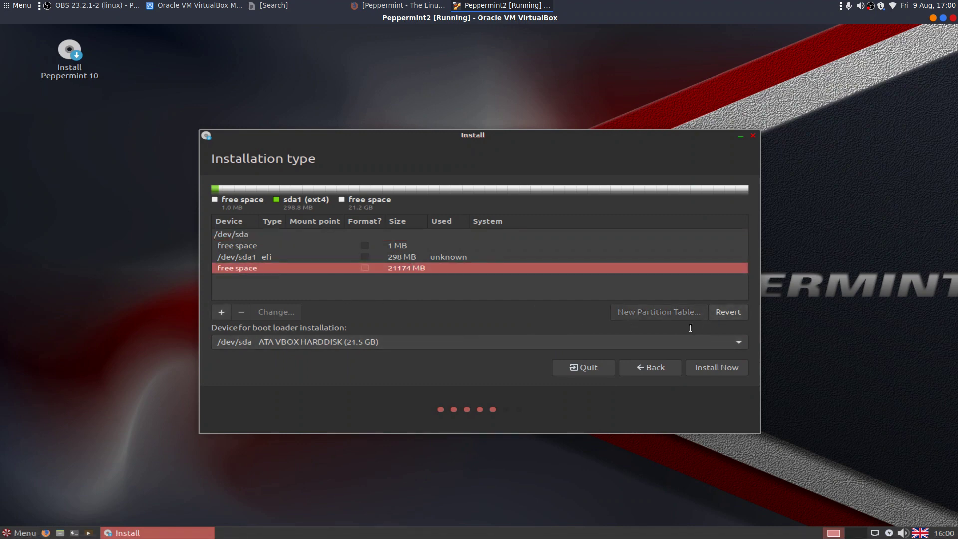
click(220, 312)
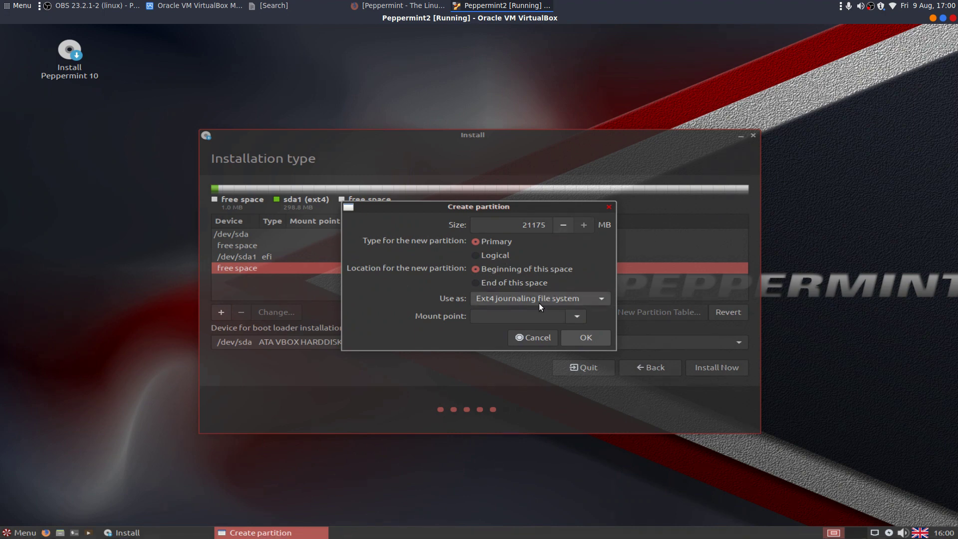
click(578, 316)
click(517, 335)
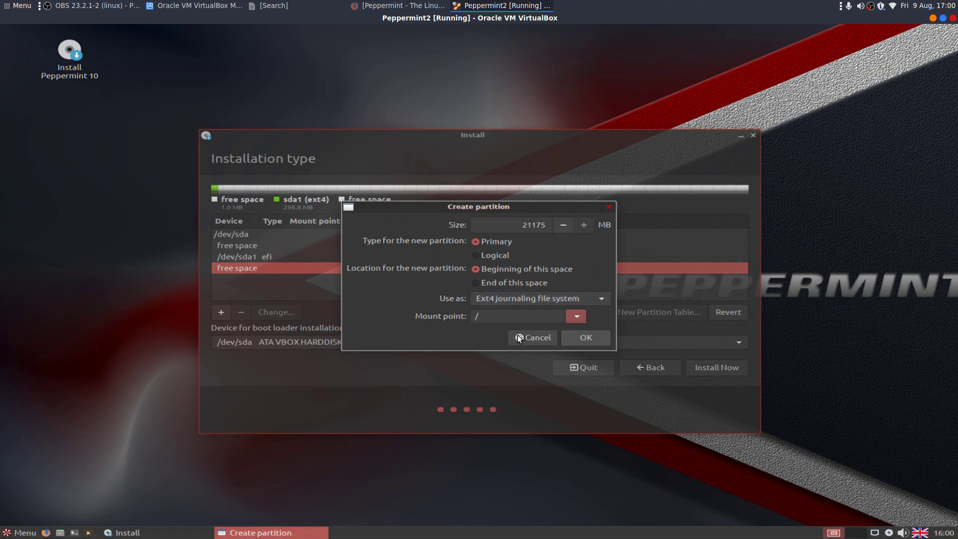
click(588, 334)
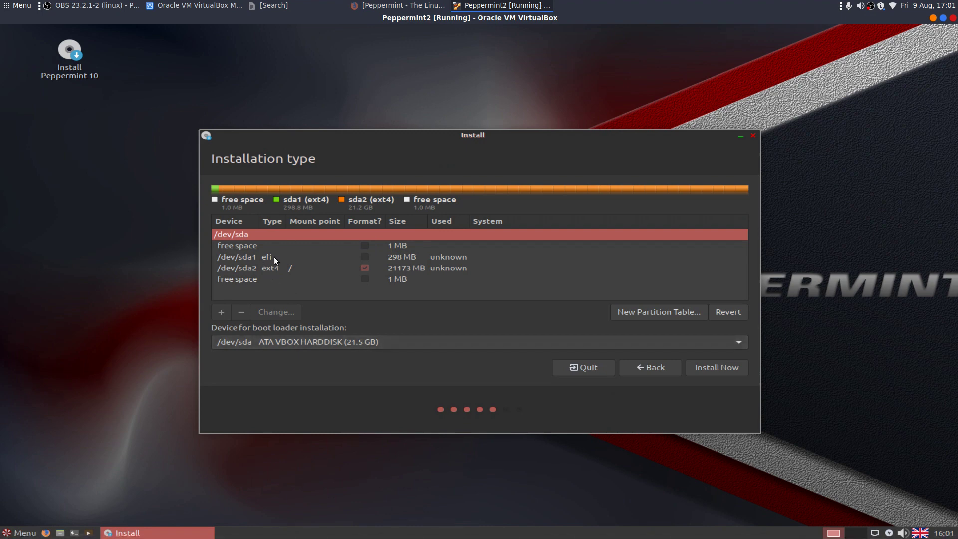
Step: Set the boot loader device to /dev/sda1, click Install Now, and confirm writing changes to disk
click(355, 342)
click(346, 358)
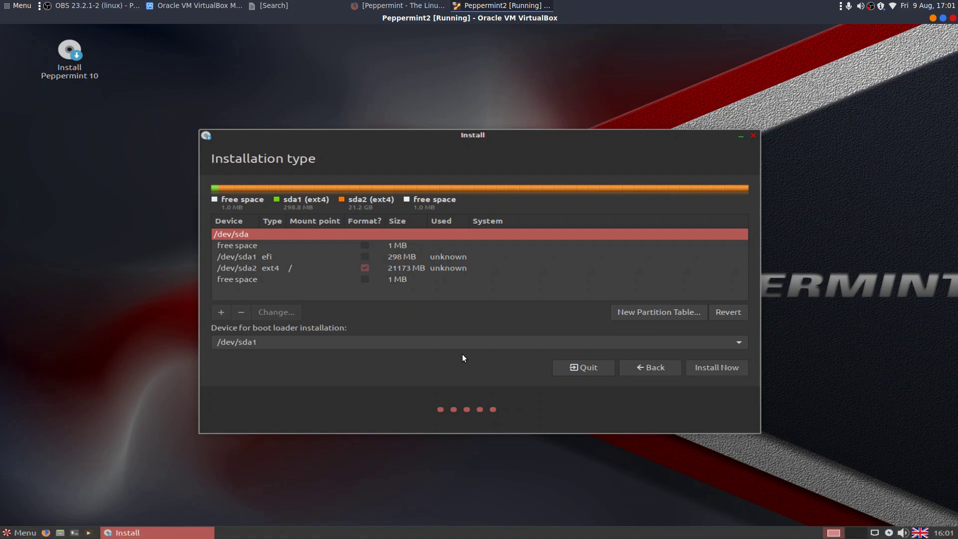
click(702, 366)
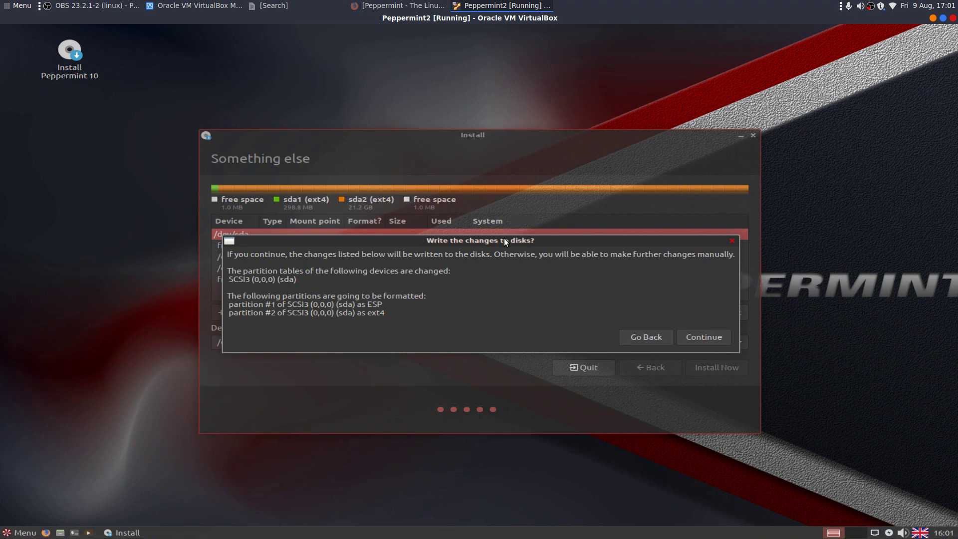
drag(505, 240, 542, 83)
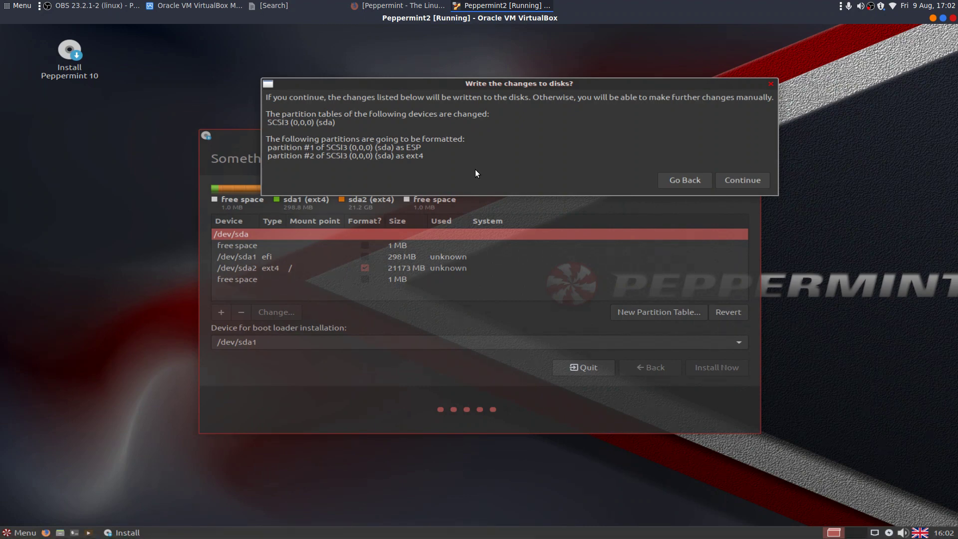
click(744, 180)
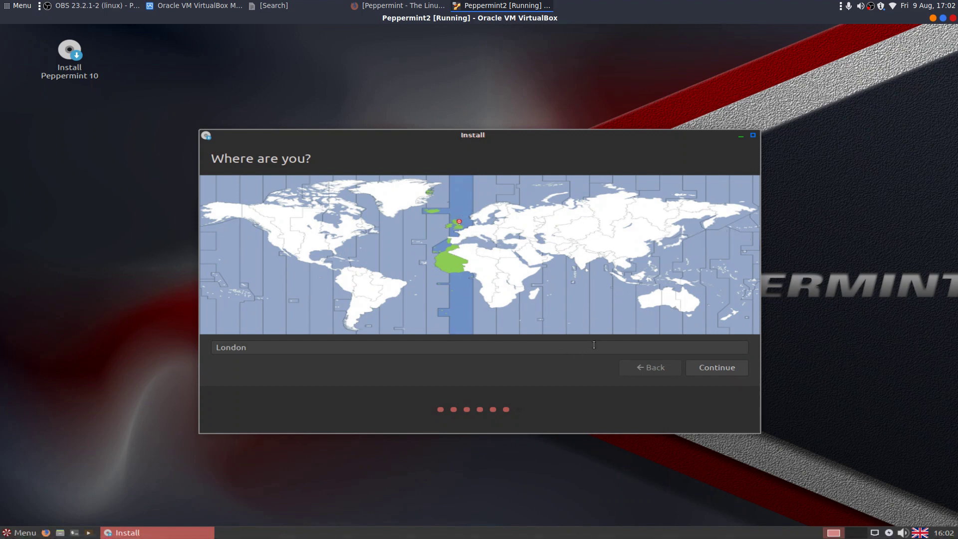
Step: Keep the London time zone, enter a username and password, and begin installing
click(712, 366)
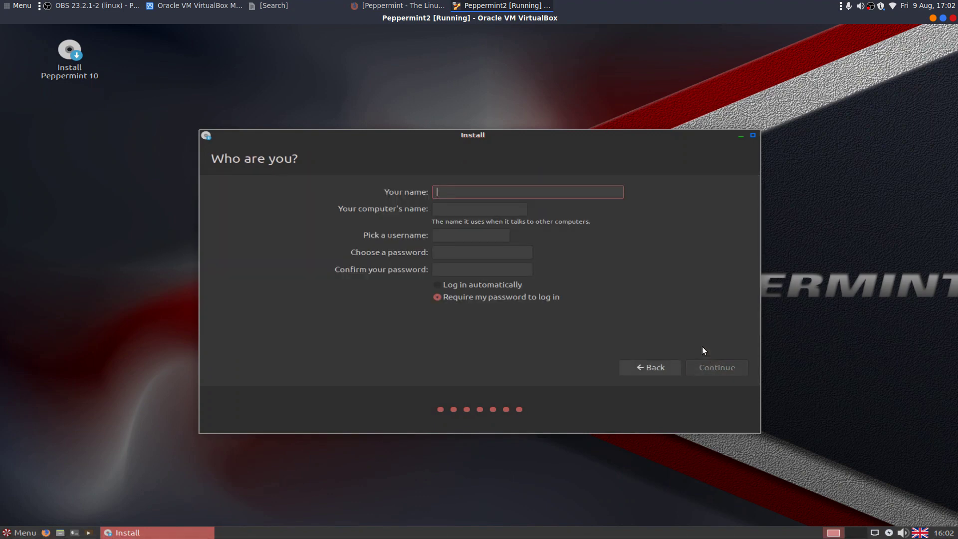
text(otb)
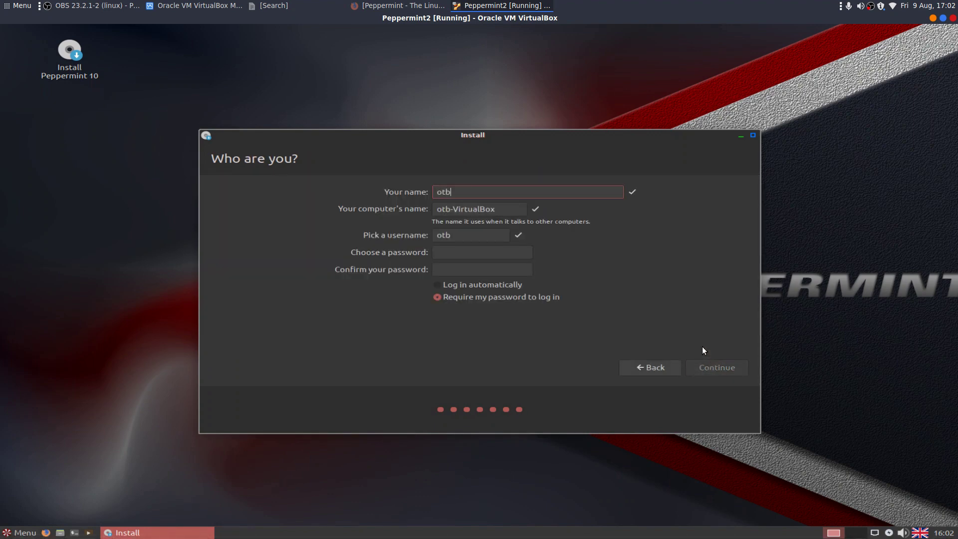
key(Tab)
key(Tab)
key(Tab)
text(•••••••)
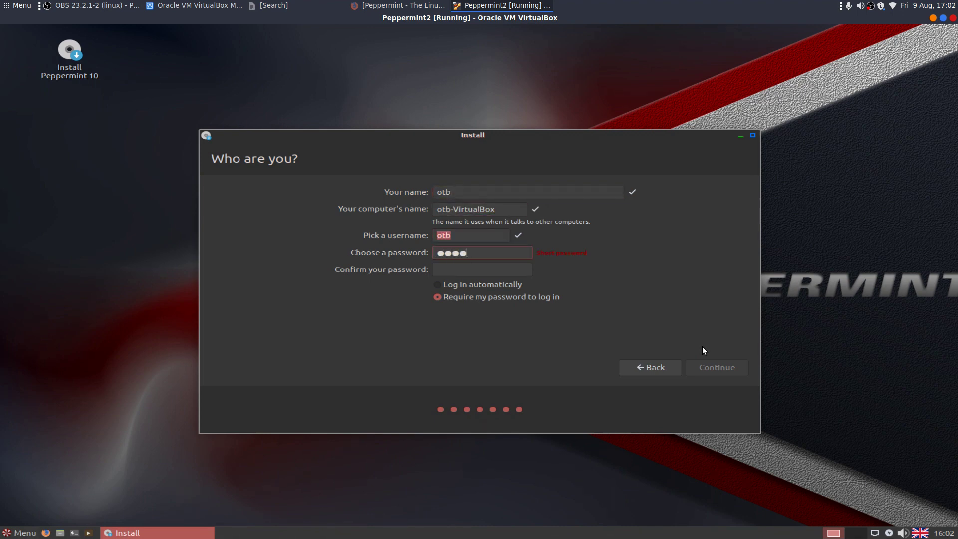
key(Tab)
text(•••••••)
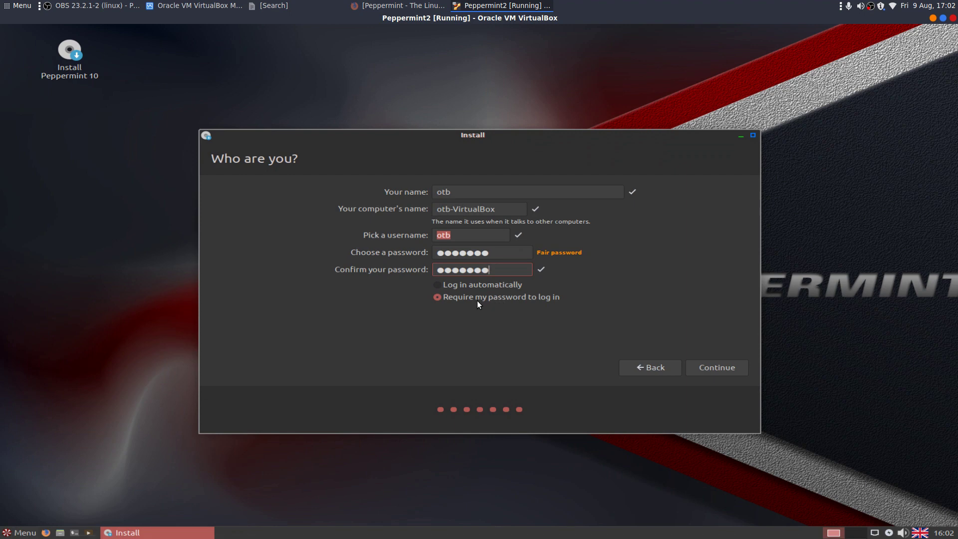
click(716, 366)
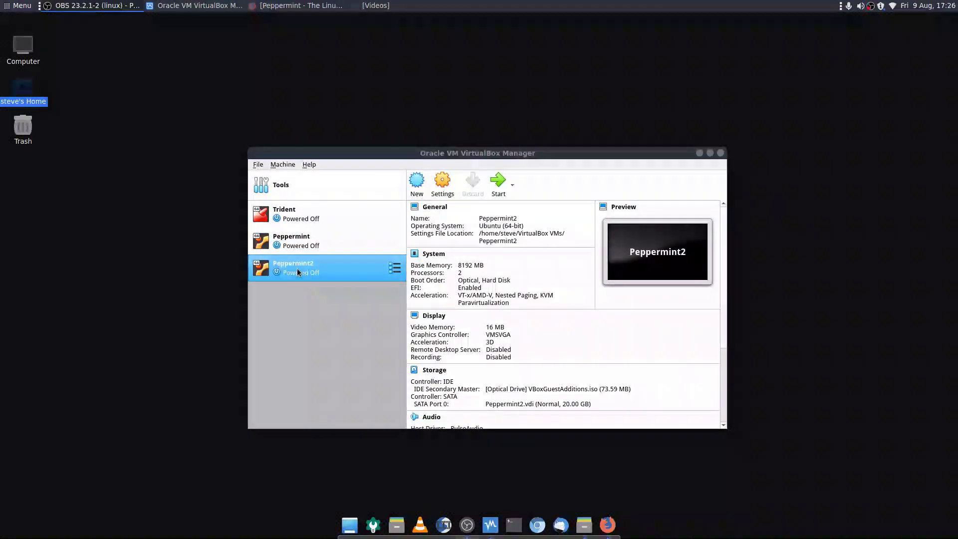
Step: Start the Peppermint2 VM and dismiss the keyboard auto-capture notice
click(498, 182)
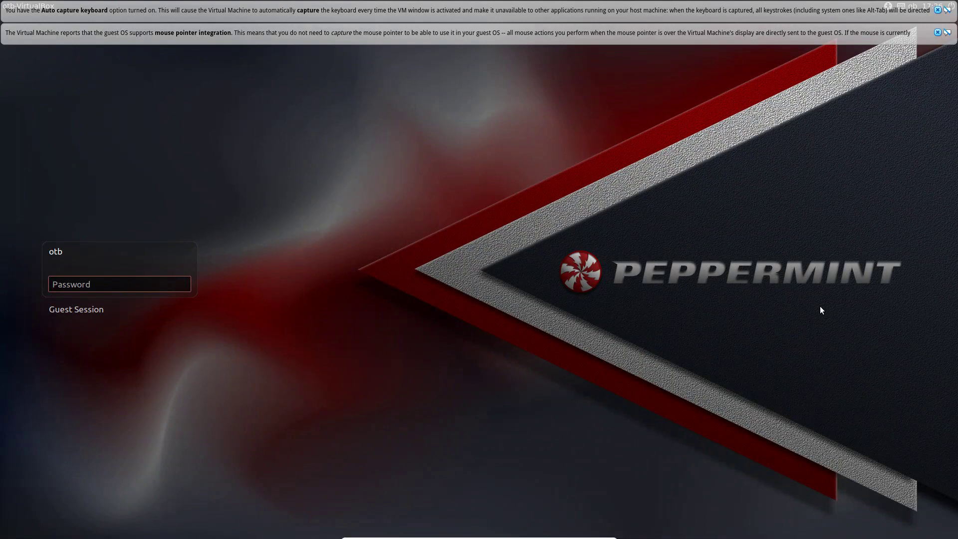
click(938, 10)
Step: Close the VM notification bar and enter the account password to log in
click(937, 10)
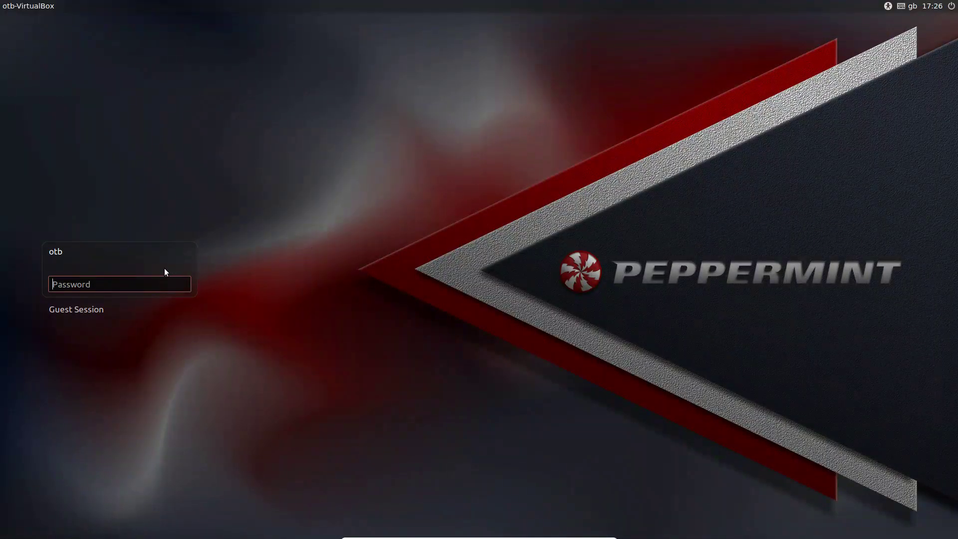
text(•••••••)
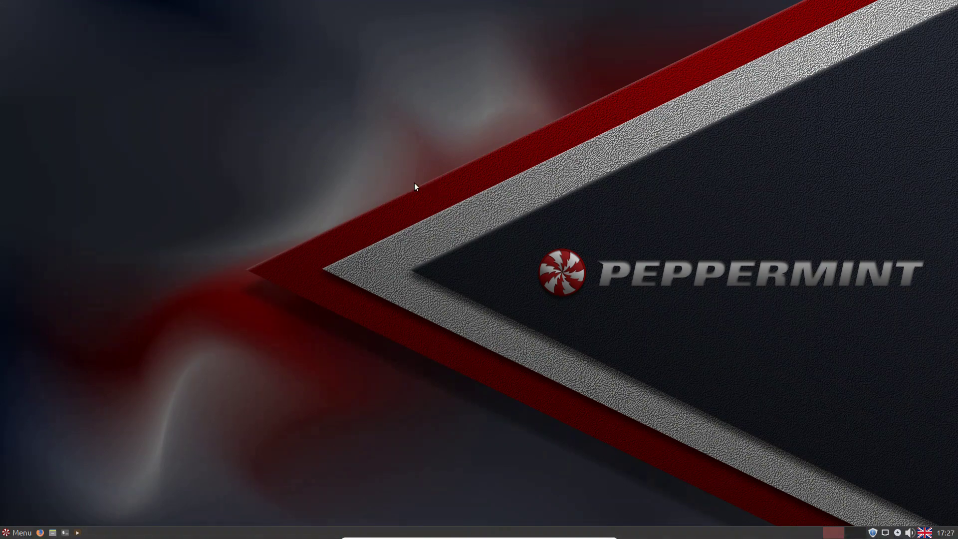
Step: Open the desktop background chooser and apply the Beachfront wallpaper
right_click(337, 148)
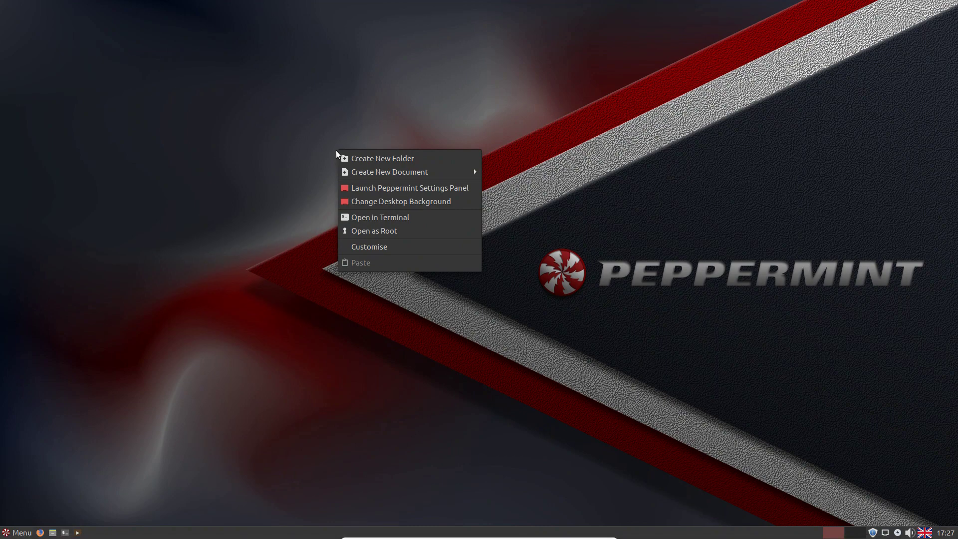
click(385, 200)
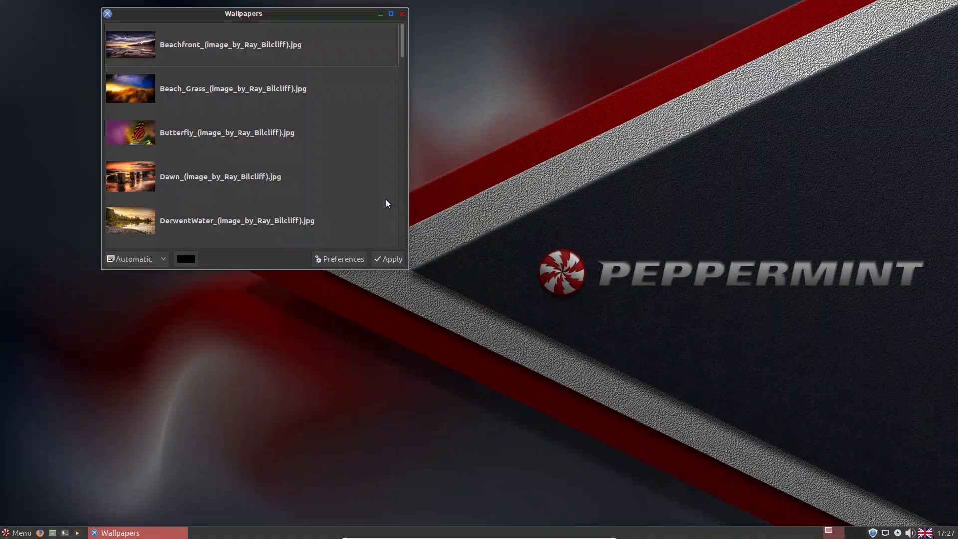
scroll(333, 147, down, 10)
scroll(330, 147, down, 15)
scroll(329, 149, down, 5)
scroll(329, 150, up, 7)
scroll(330, 150, up, 20)
scroll(329, 147, up, 4)
click(124, 52)
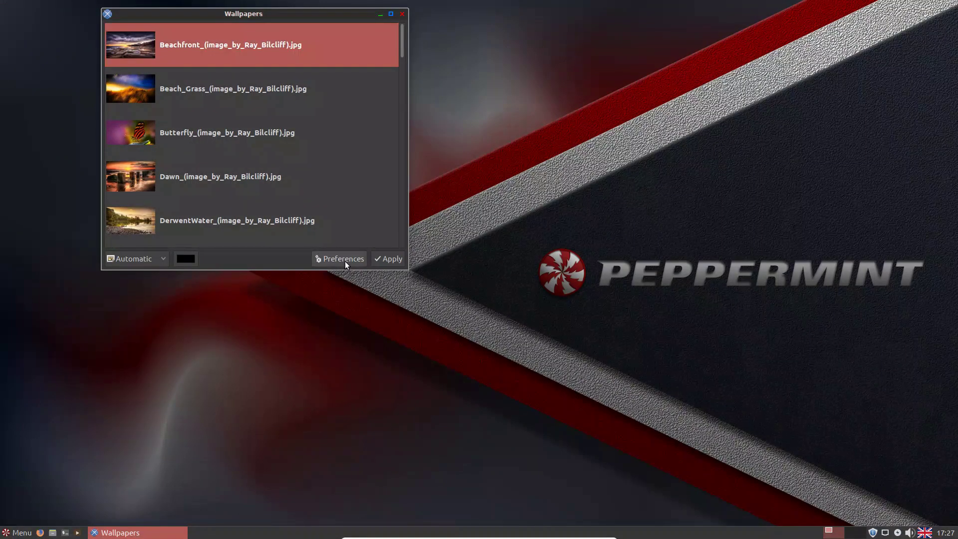
click(382, 259)
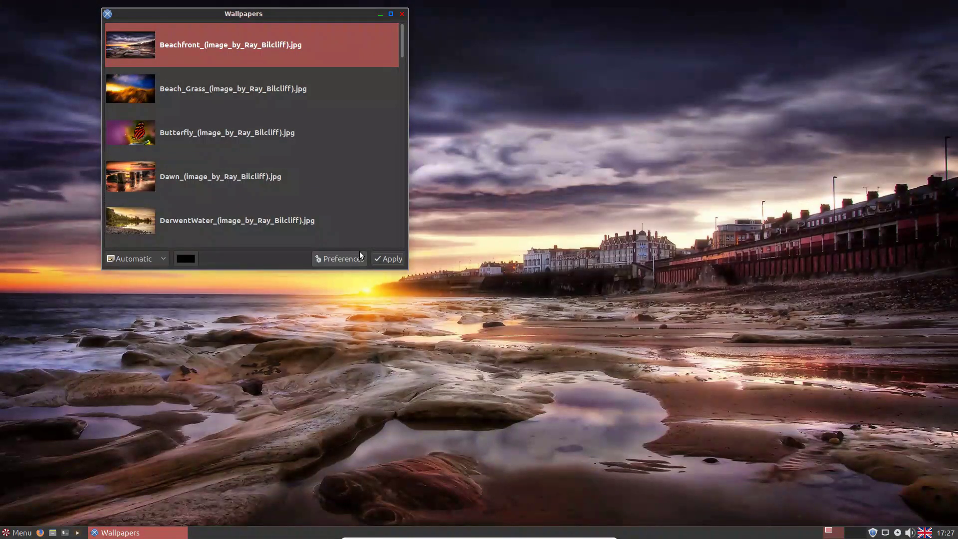
Step: Apply the DerwentWater wallpaper, then the Flowers wallpaper
scroll(257, 150, down, 2)
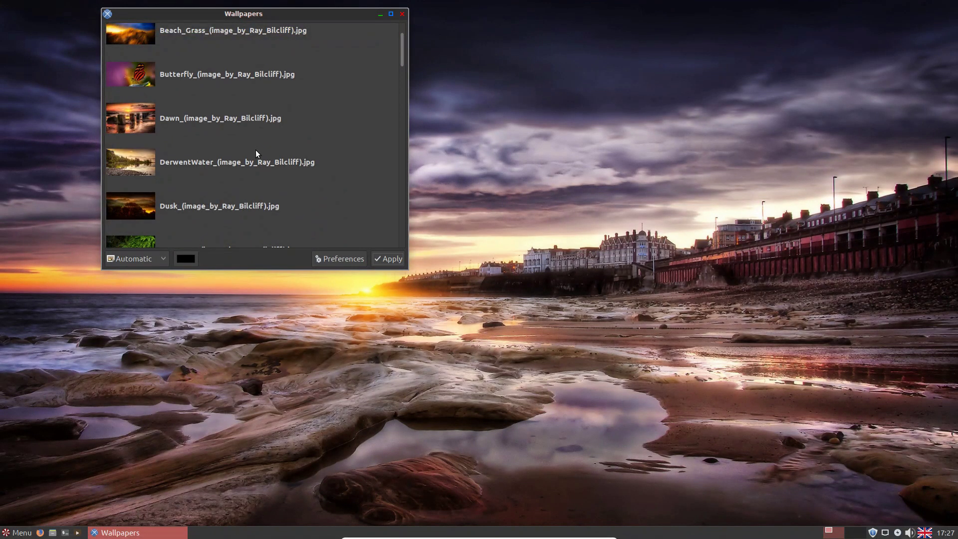
click(133, 170)
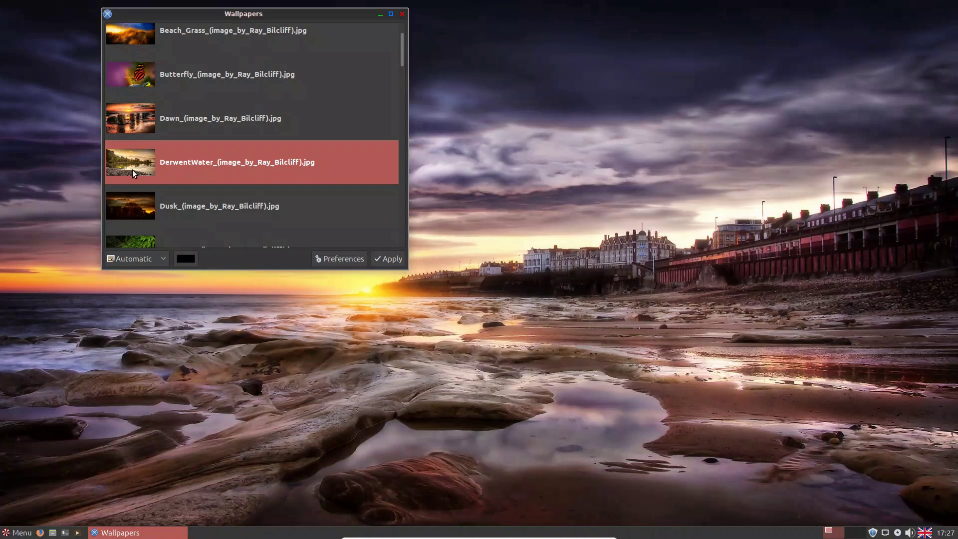
click(388, 258)
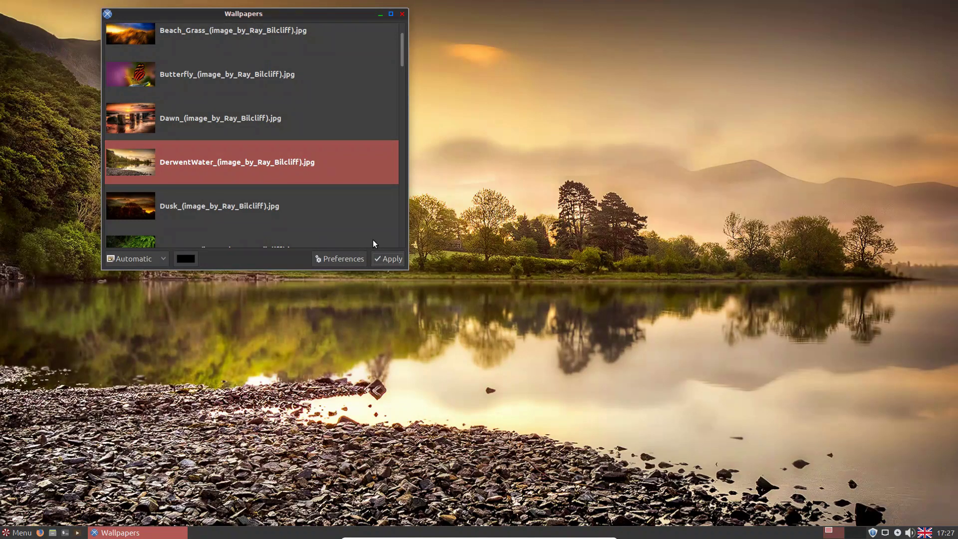
scroll(279, 160, down, 3)
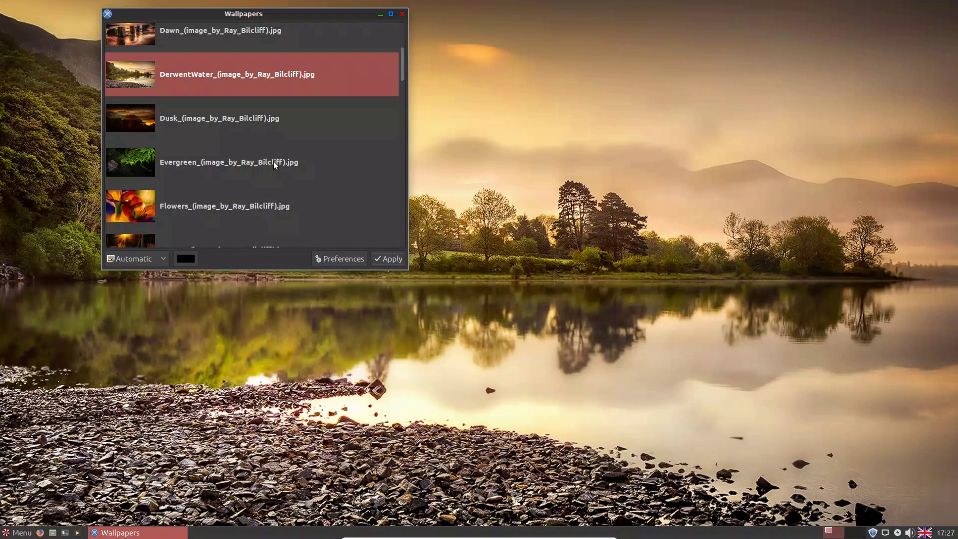
click(140, 206)
click(384, 258)
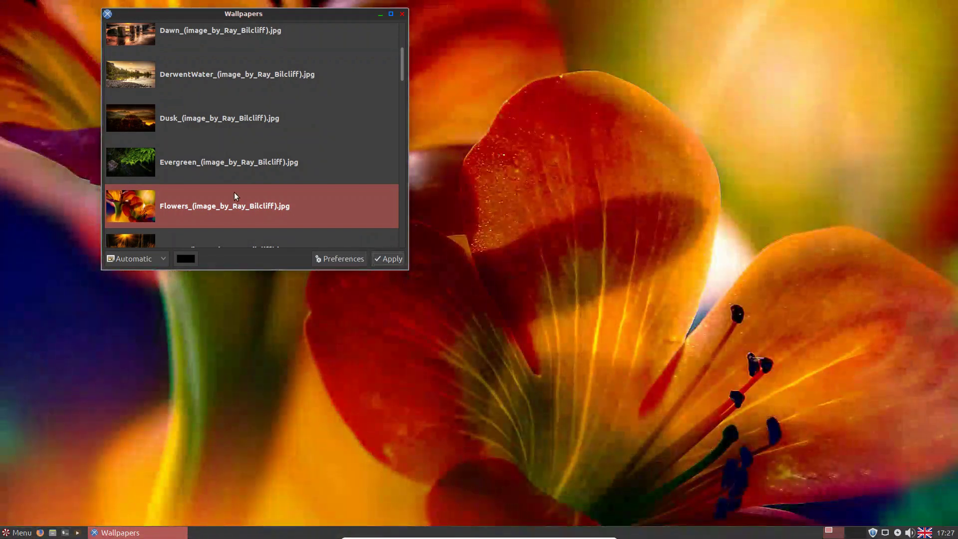
Step: Apply Nature_2, then restore the original Peppermint-10 wallpaper
scroll(211, 87, down, 3)
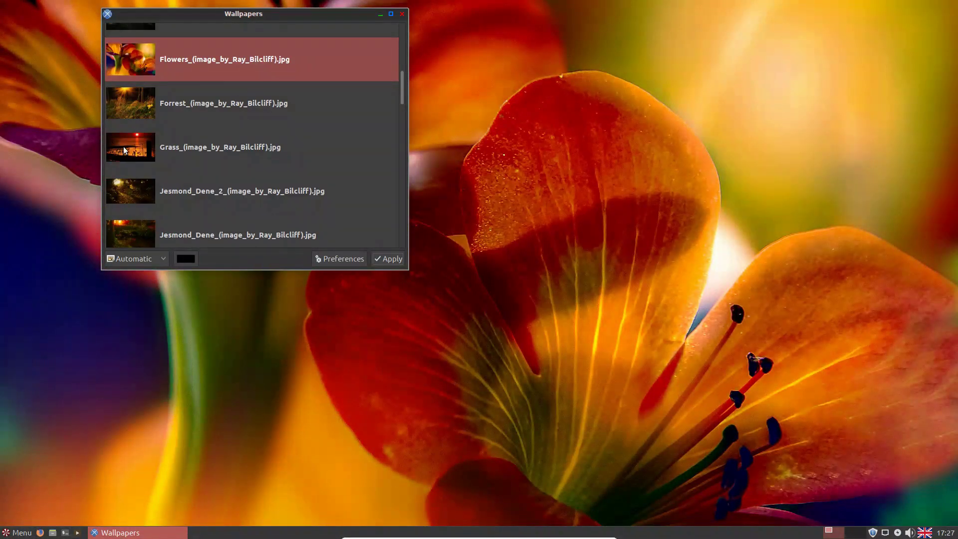
scroll(185, 170, down, 2)
scroll(179, 176, down, 5)
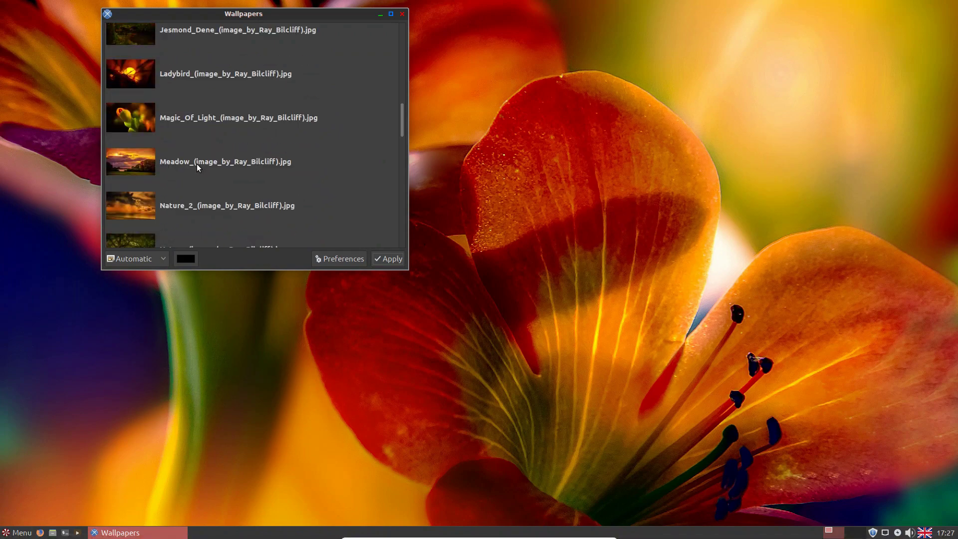
click(134, 136)
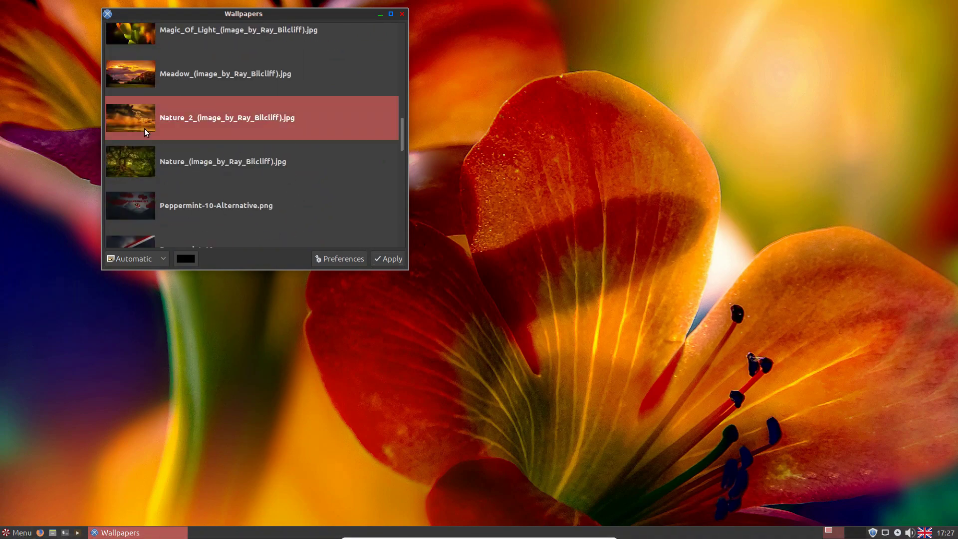
click(392, 259)
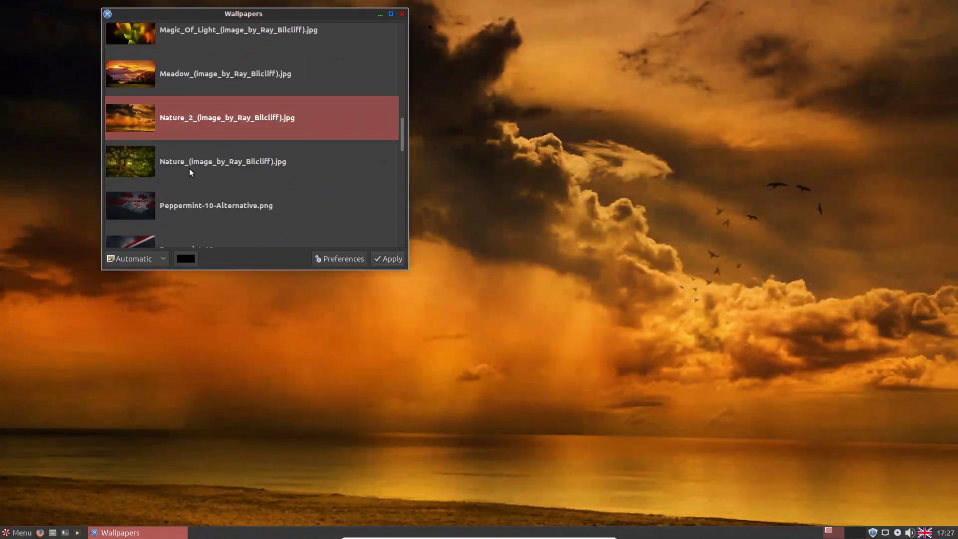
scroll(189, 173, down, 2)
click(147, 190)
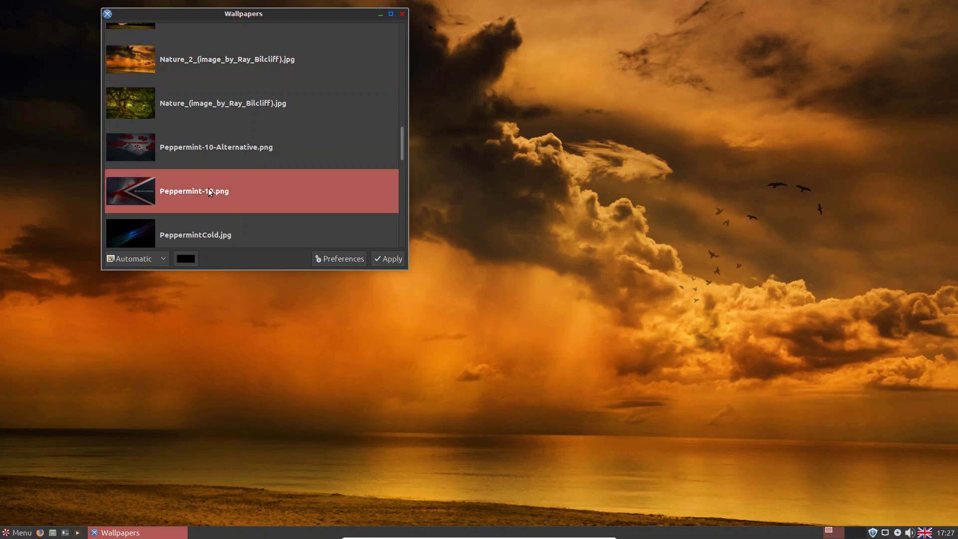
scroll(214, 187, down, 3)
scroll(251, 172, down, 10)
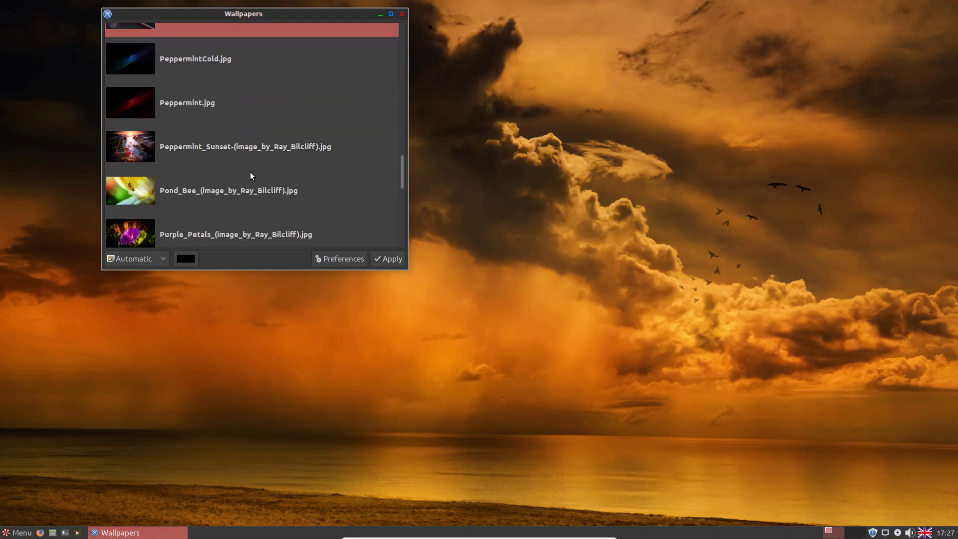
scroll(248, 176, down, 6)
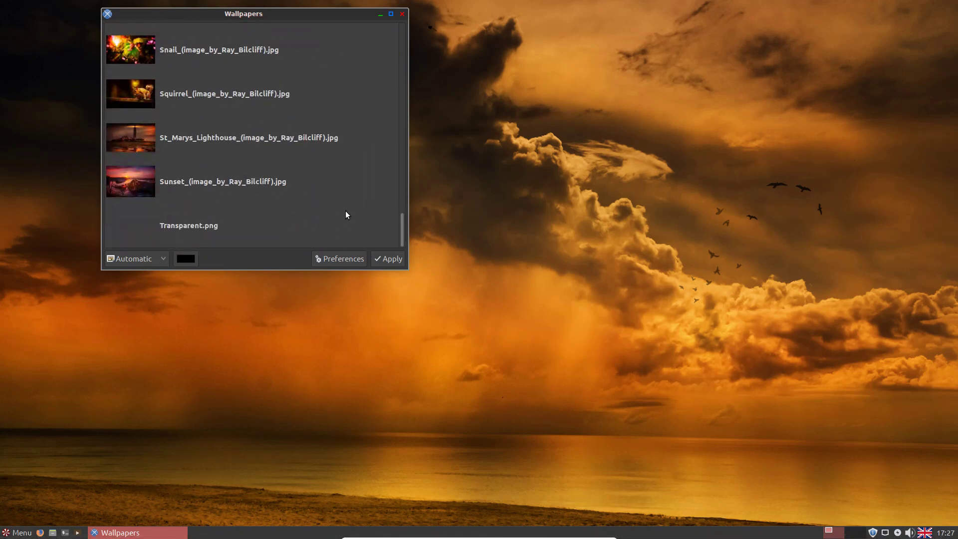
click(387, 258)
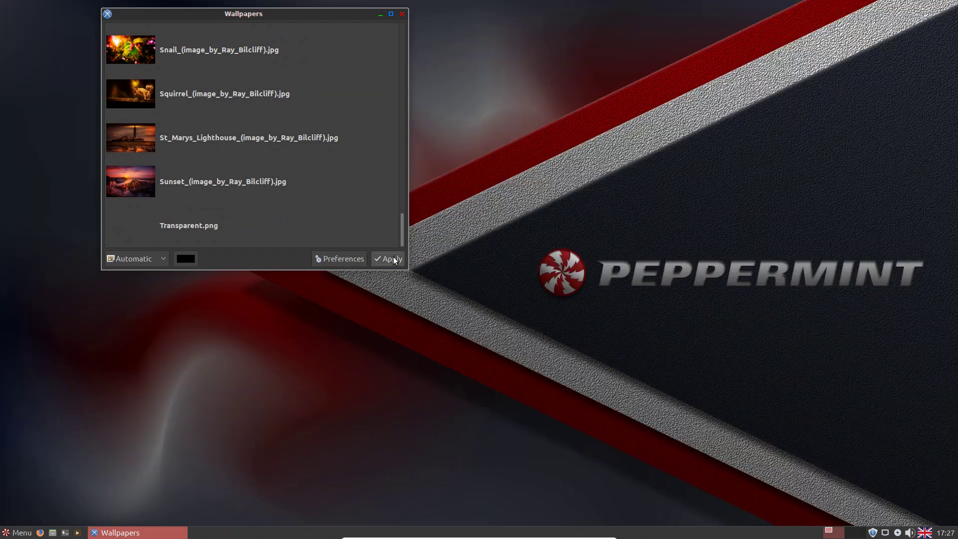
Step: Close the wallpaper chooser and launch the Peppermint Settings Panel from recently used applications
click(402, 14)
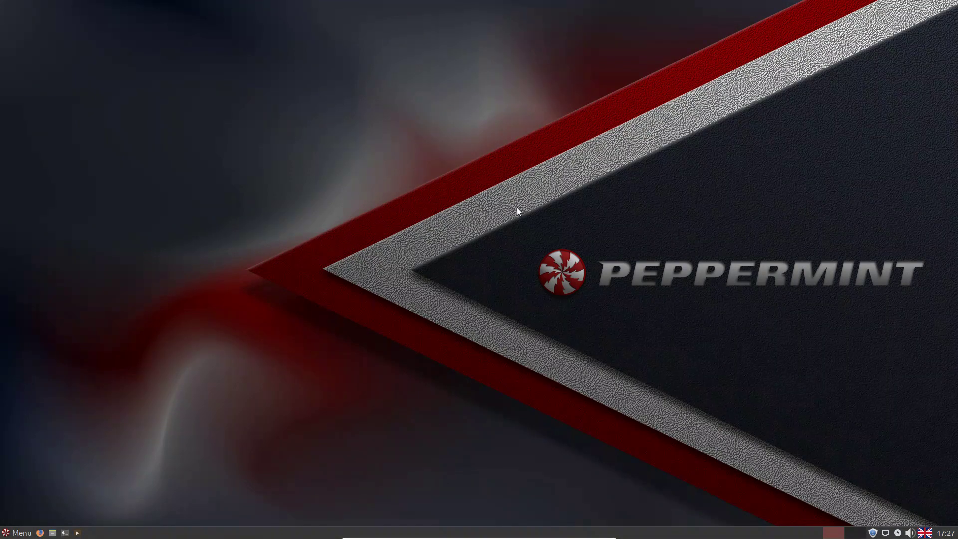
click(18, 533)
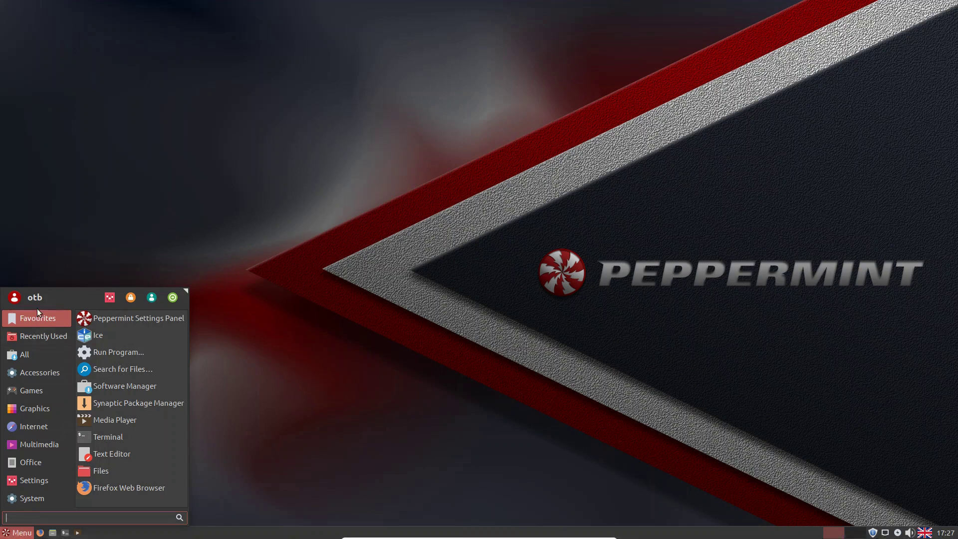
click(28, 335)
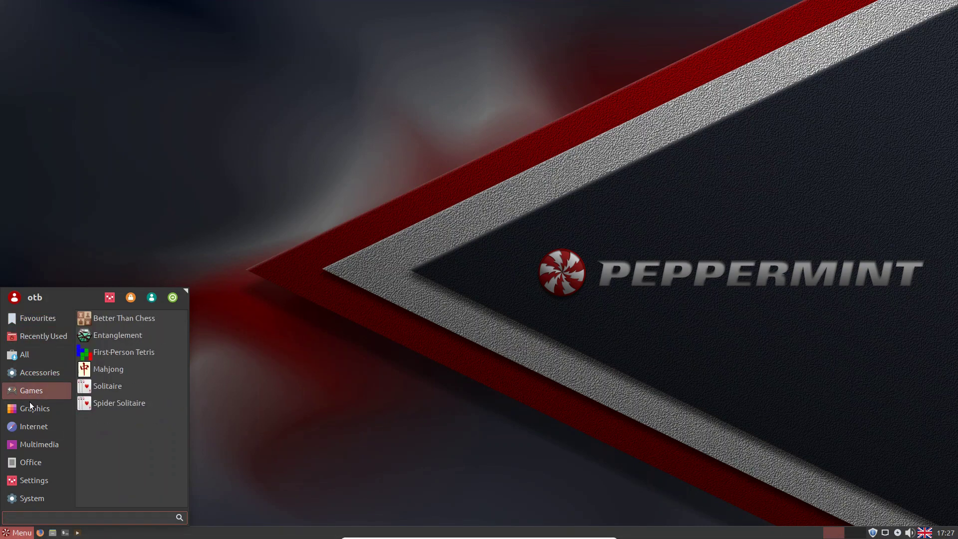
mouse_move(34, 480)
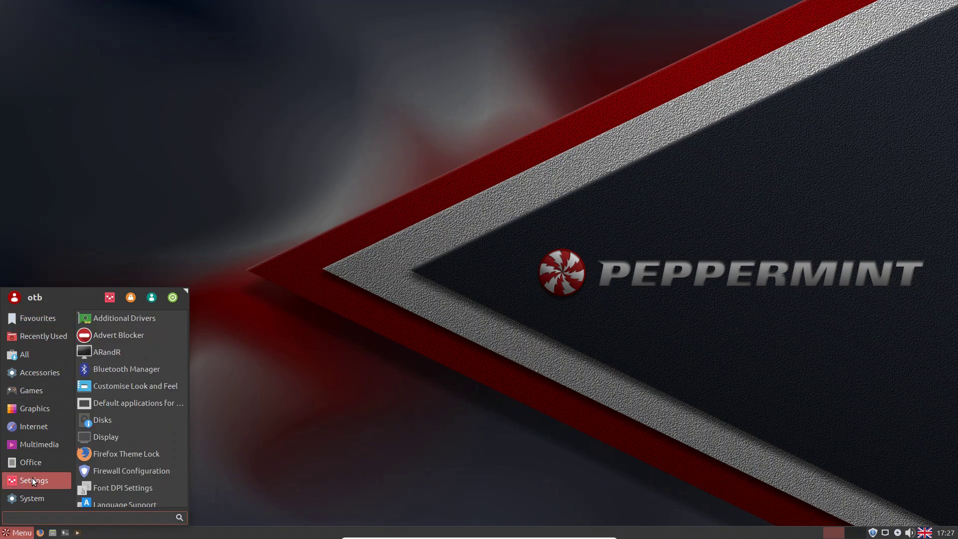
click(110, 298)
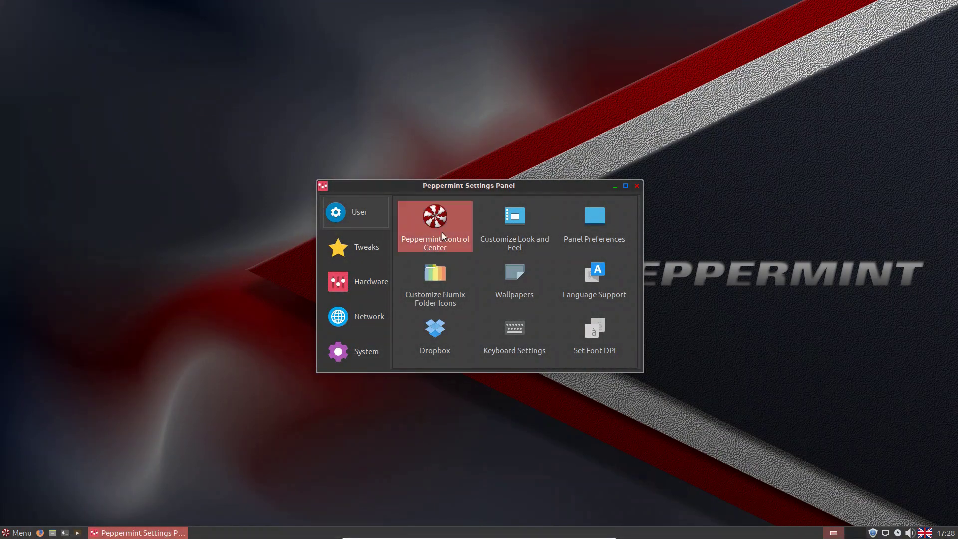
Step: Open Customise Look and Feel full screen and preview the Red-Mixed, Sand, Sand-Dark and Teal themes
click(514, 221)
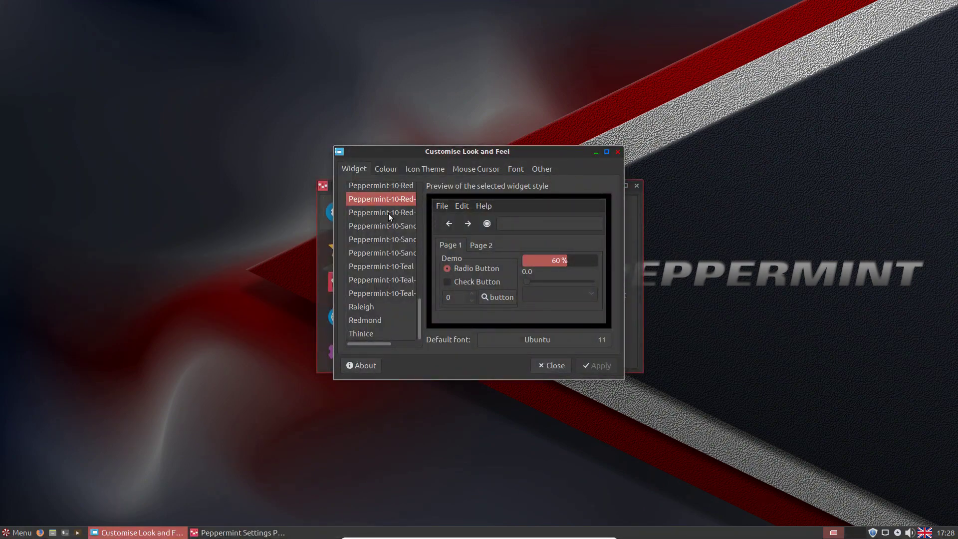
click(606, 152)
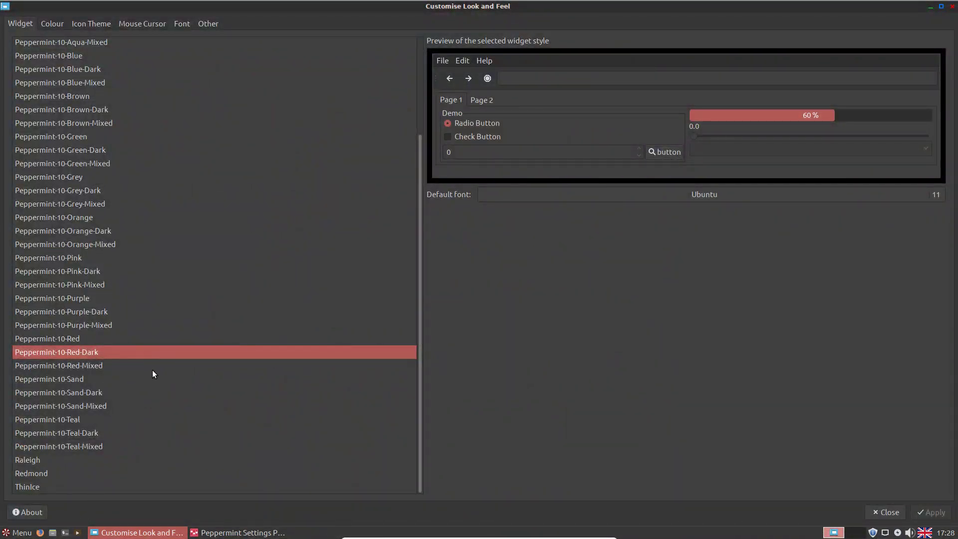
click(93, 366)
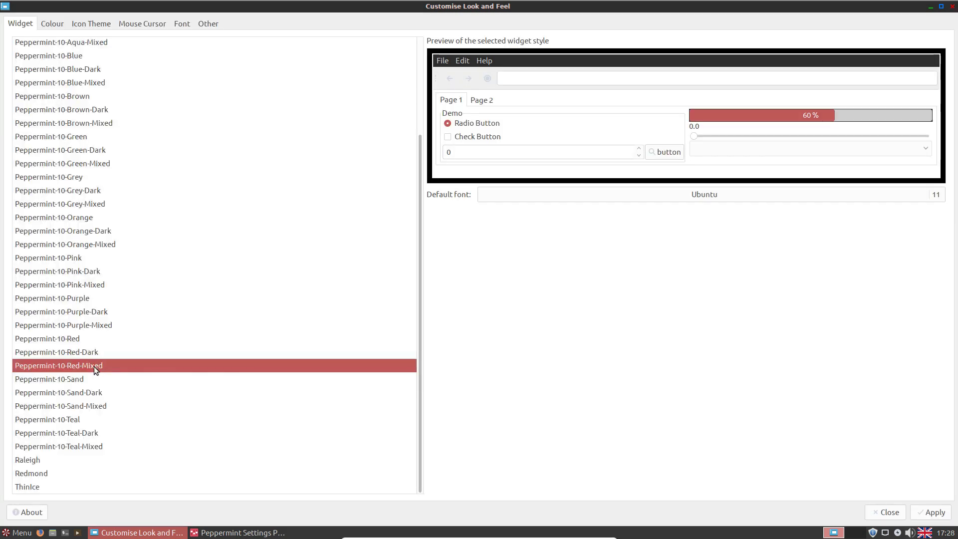
click(72, 381)
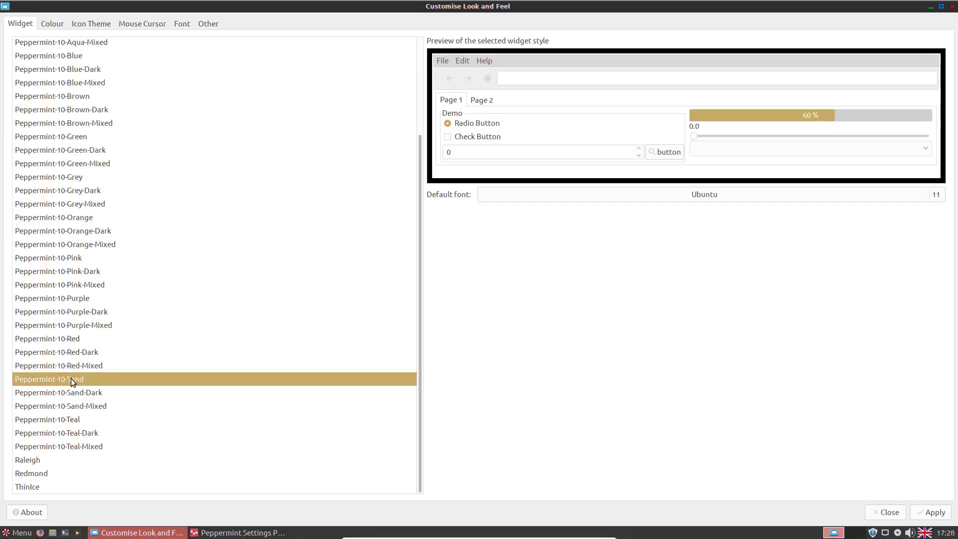
click(73, 393)
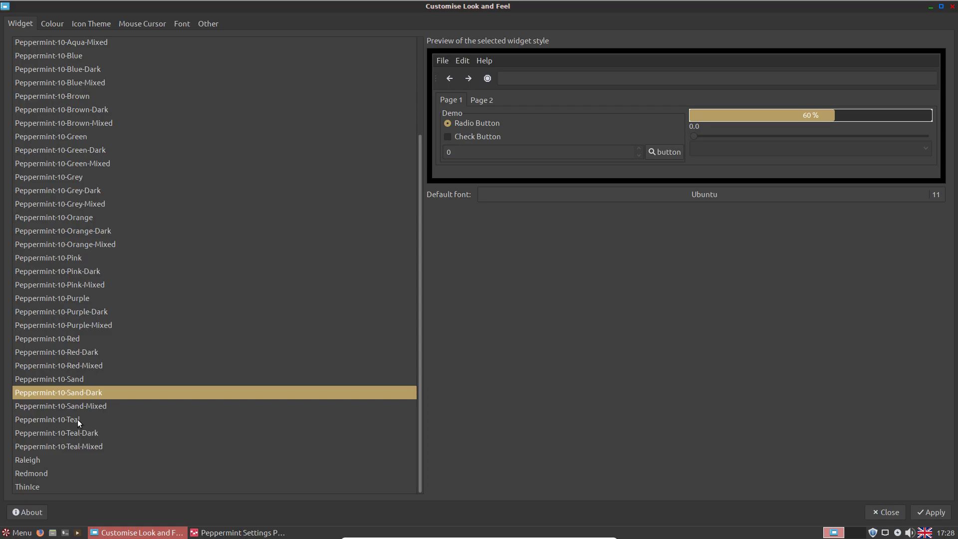
click(76, 419)
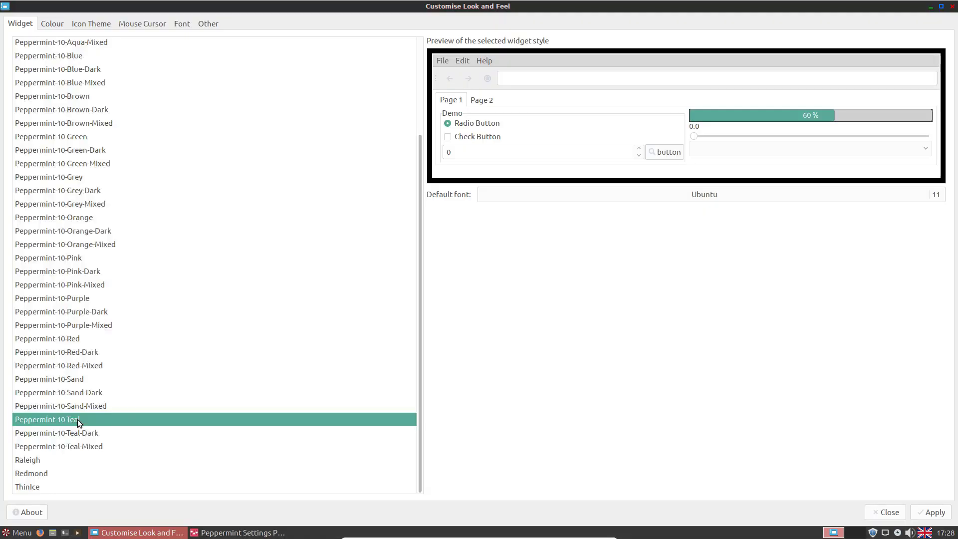
Step: Apply the Peppermint-10-Red-Dark widget theme and close the look and feel window
click(80, 354)
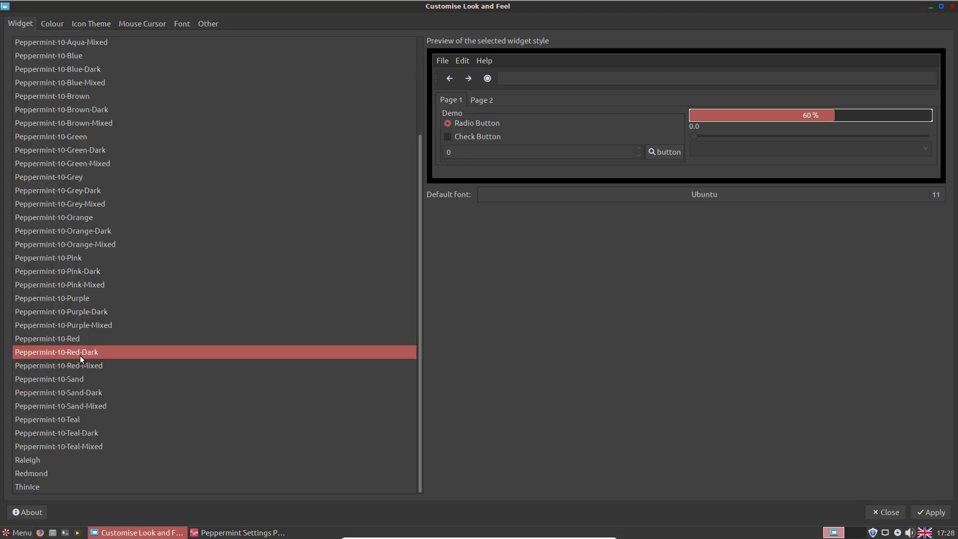
click(930, 512)
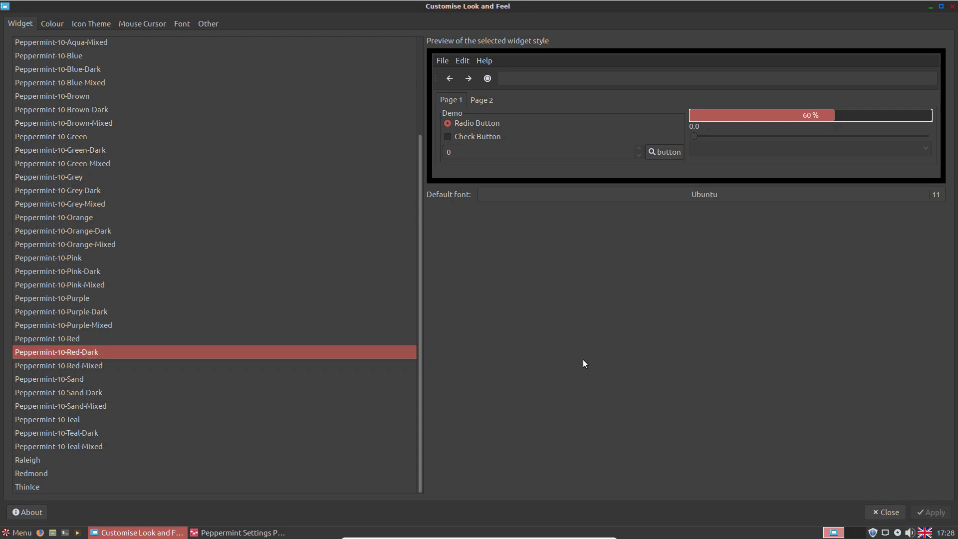
click(942, 6)
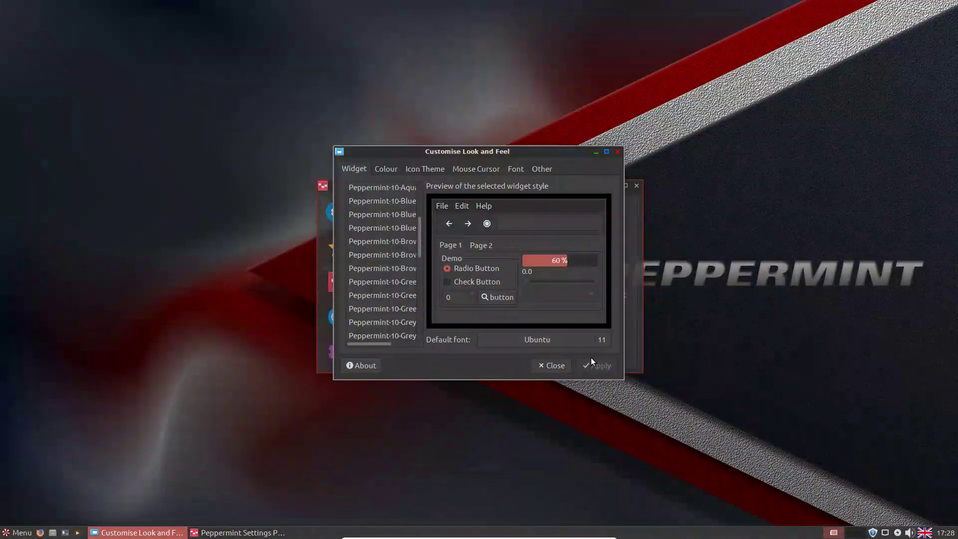
click(554, 367)
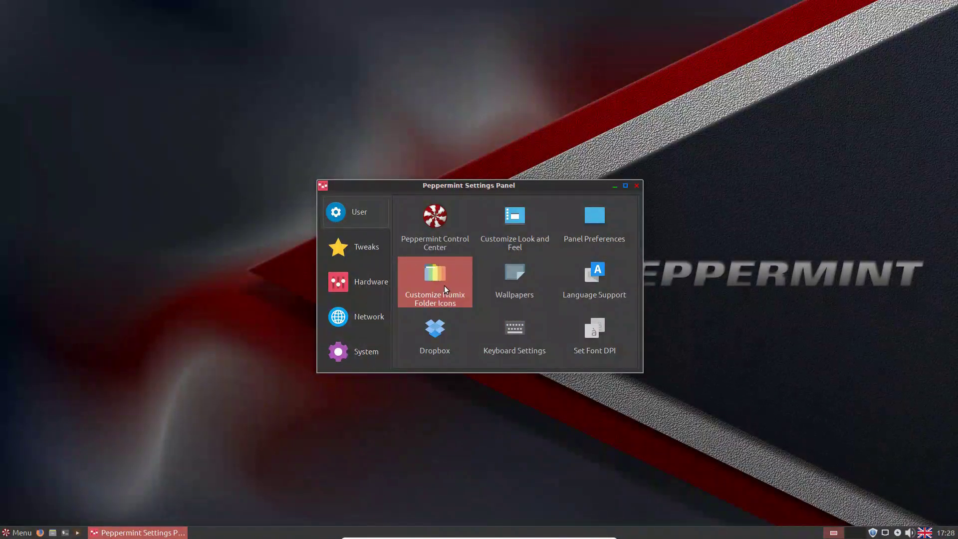
click(520, 229)
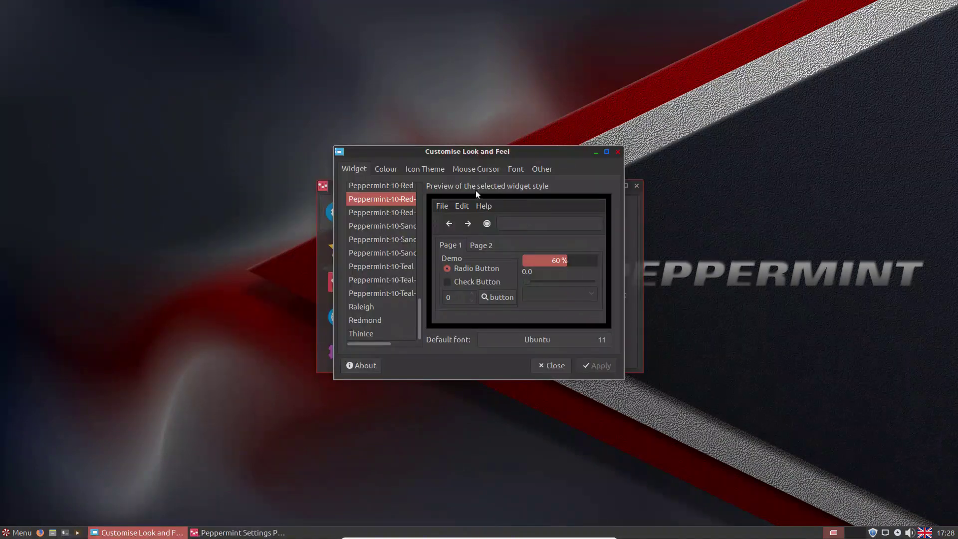
click(422, 169)
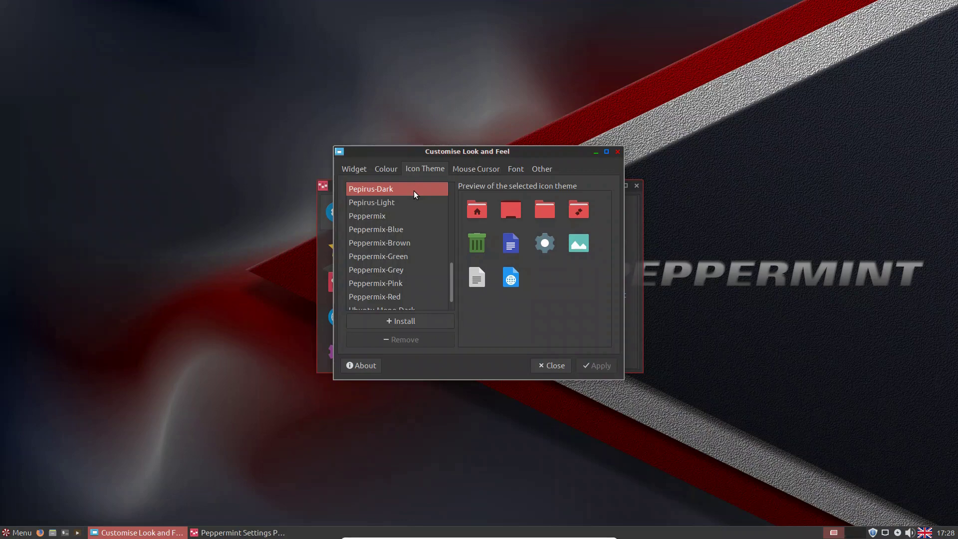
click(53, 532)
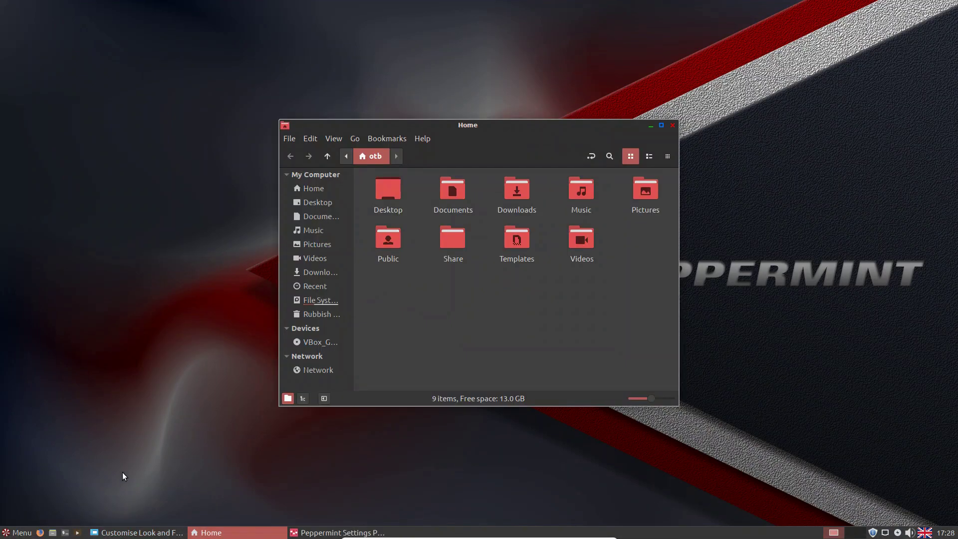
drag(488, 127, 198, 53)
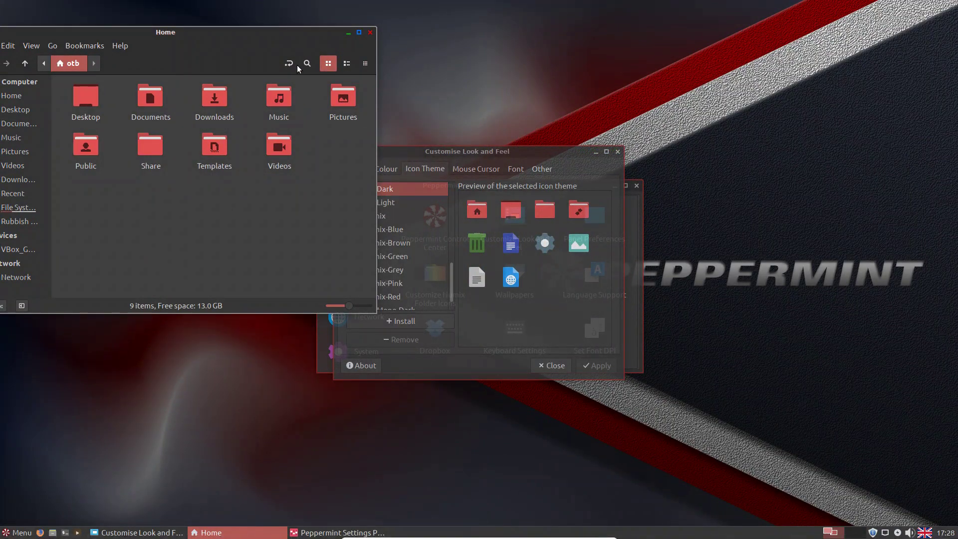
click(369, 32)
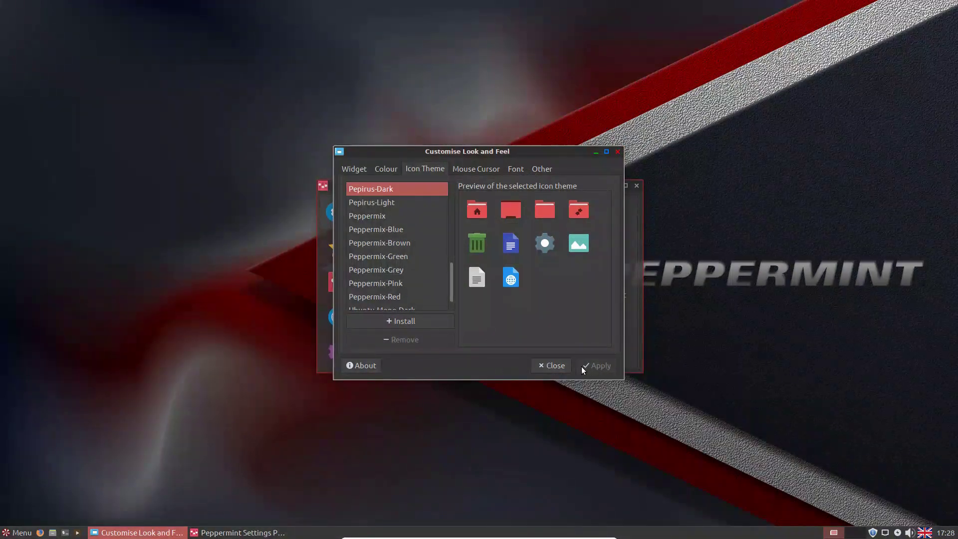
click(551, 365)
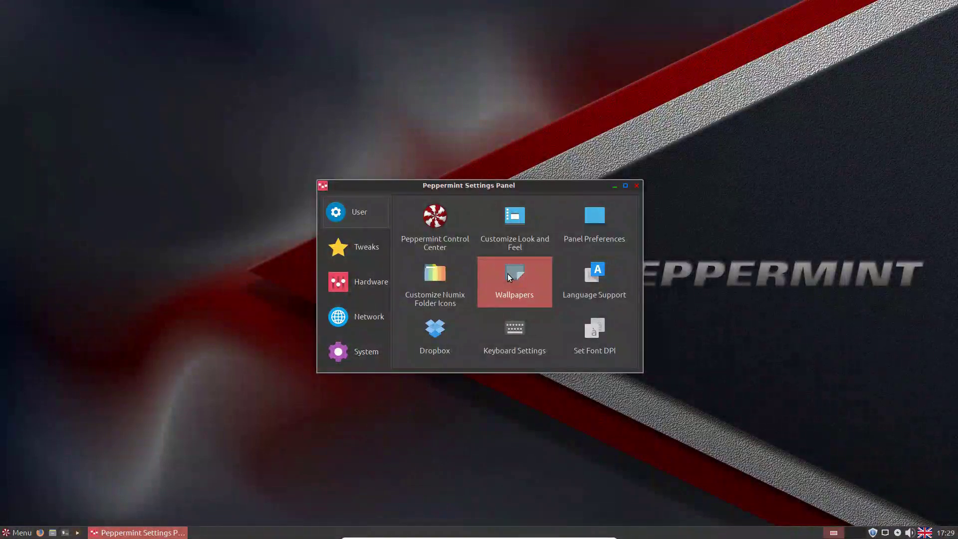
click(597, 277)
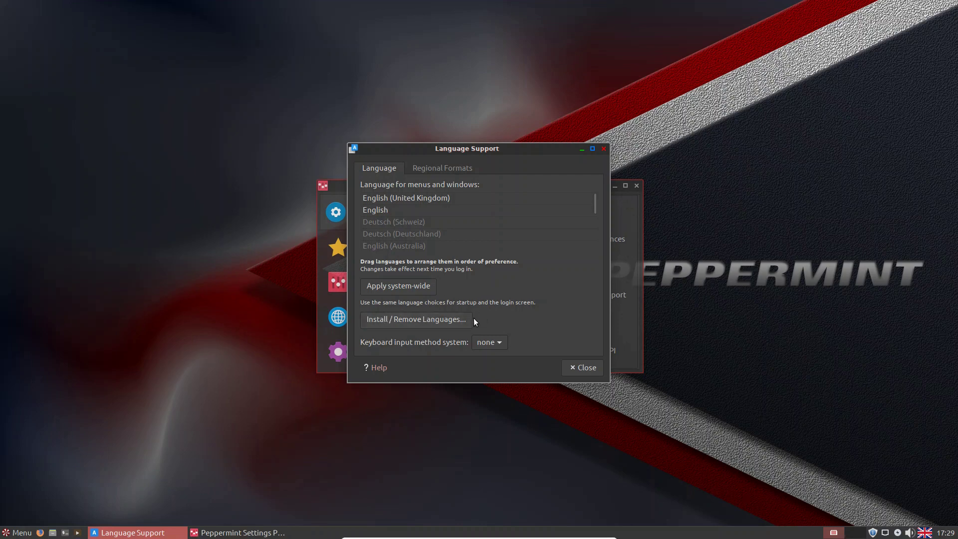
click(439, 168)
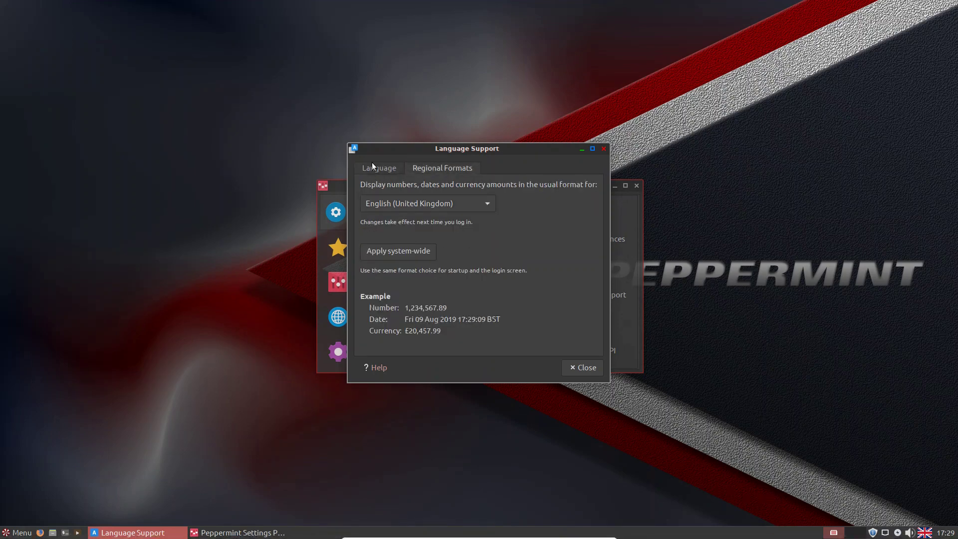
click(584, 367)
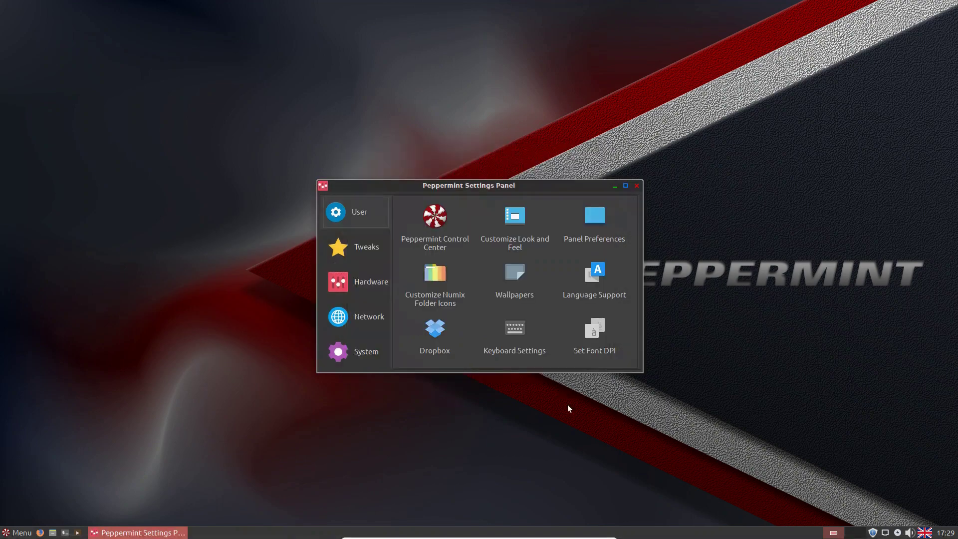
click(519, 328)
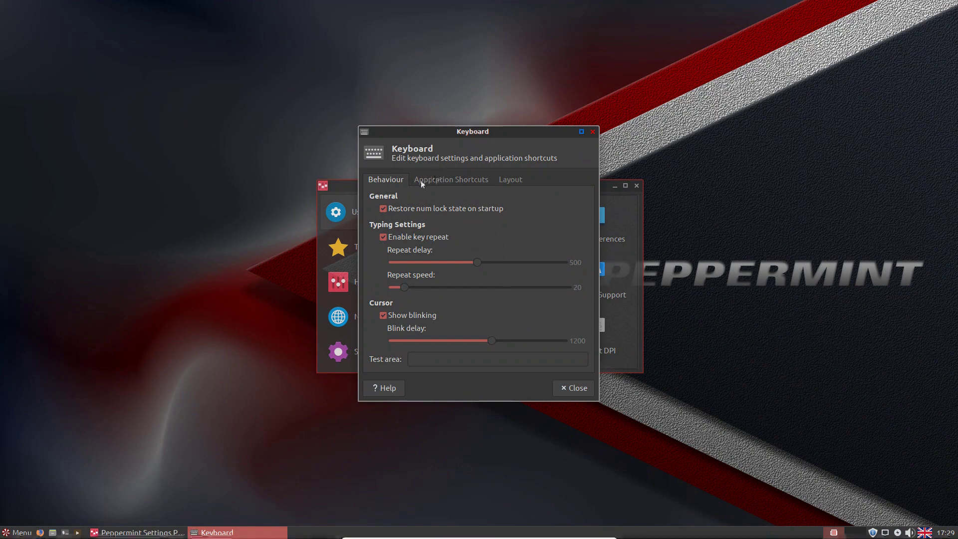
click(514, 179)
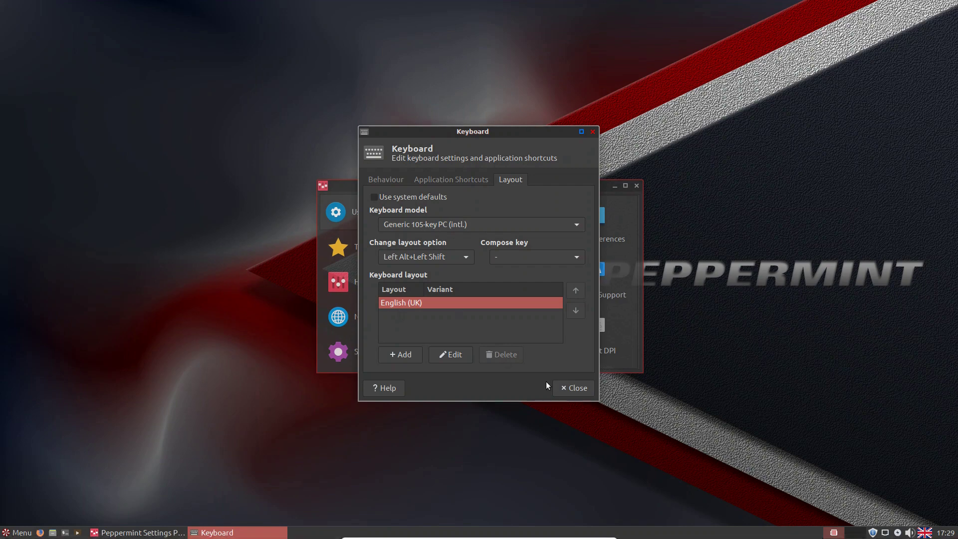
click(576, 392)
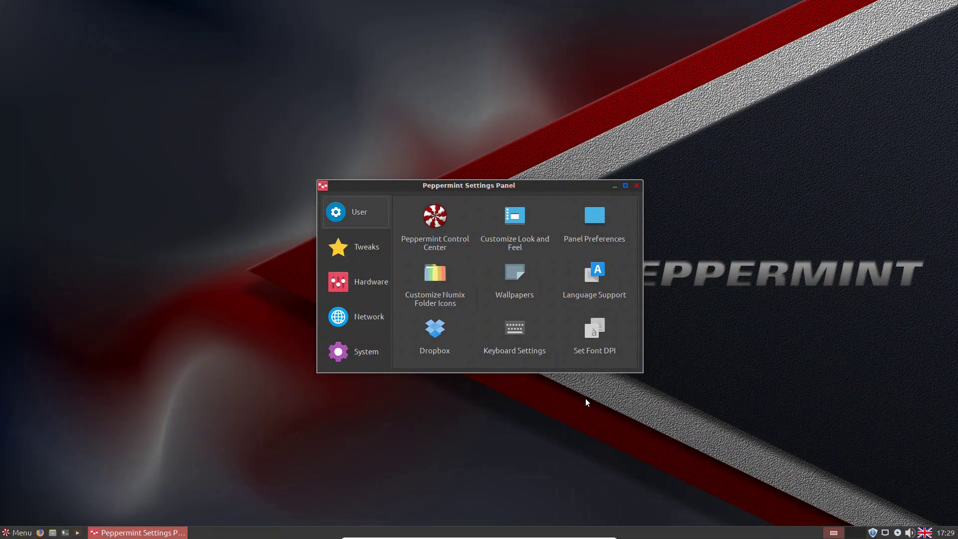
Step: Enable Neofetch under Tweaks and view the kernel 5.0.0-23-generic summary in a new terminal
click(350, 248)
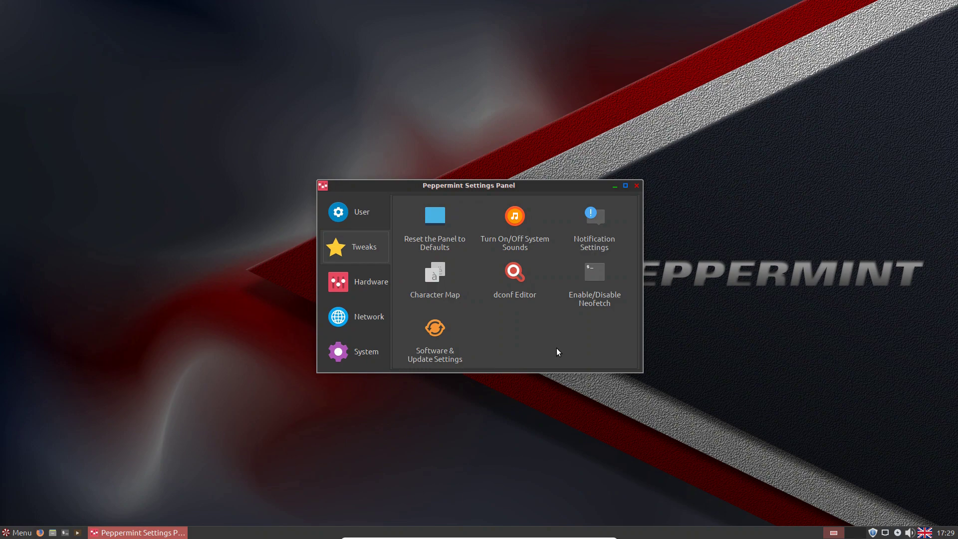
click(593, 274)
click(523, 293)
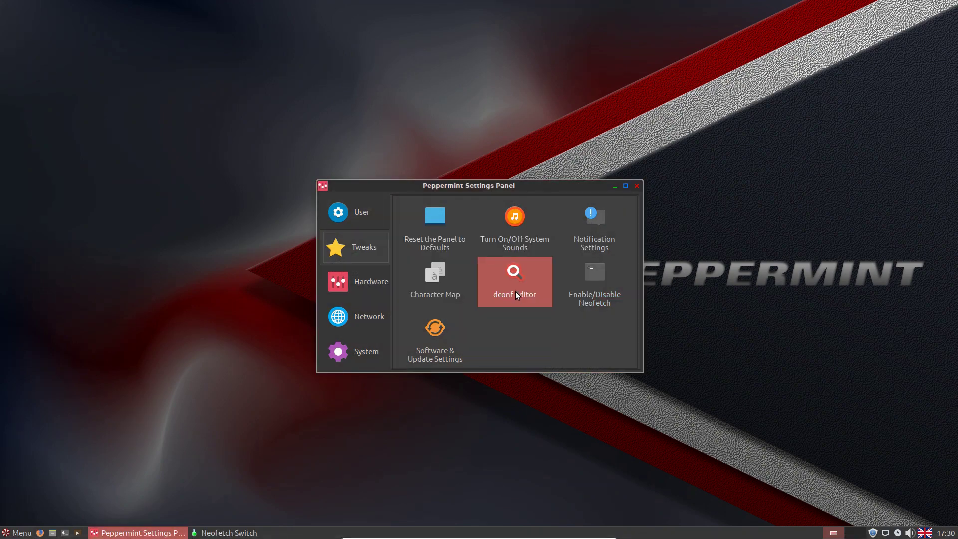
click(66, 532)
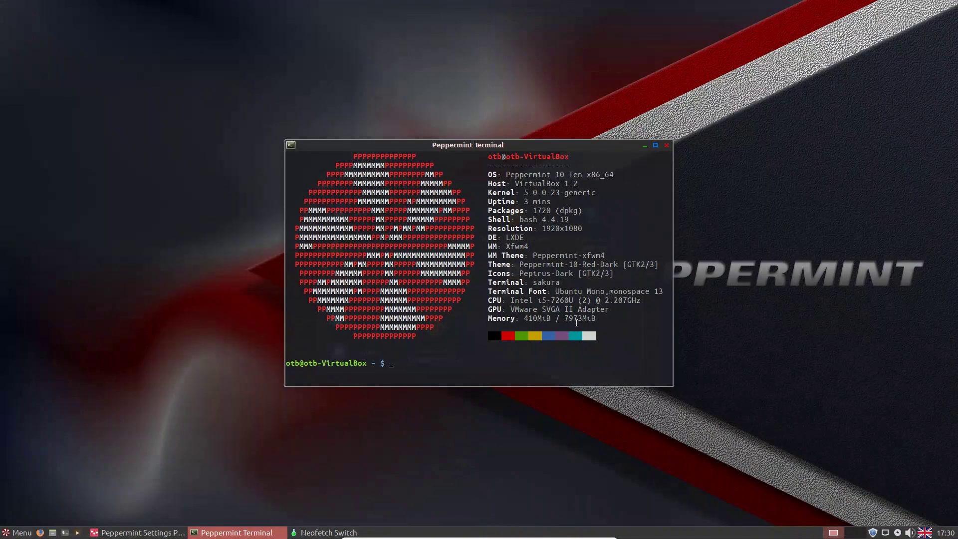
click(666, 145)
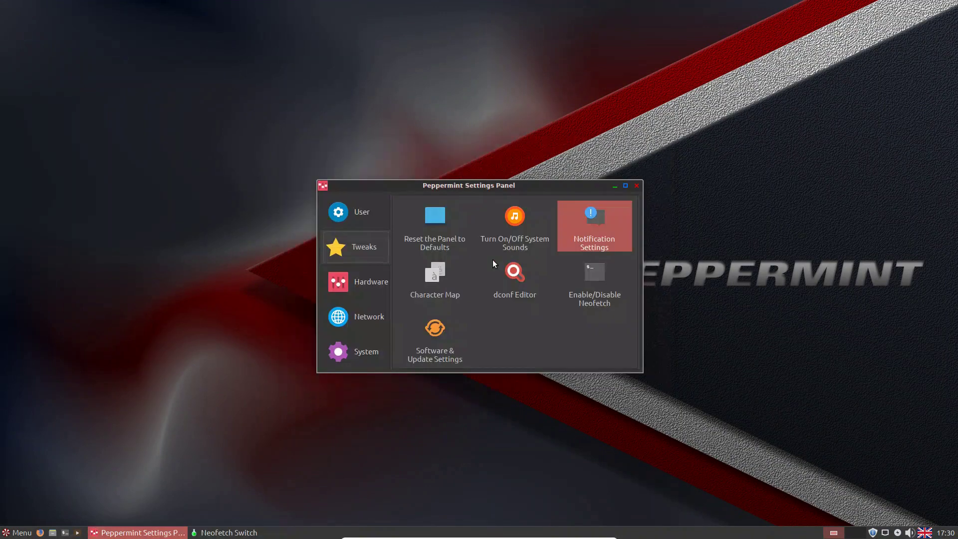
Step: Run htop in a fresh terminal, then close the terminal and confirm
click(65, 533)
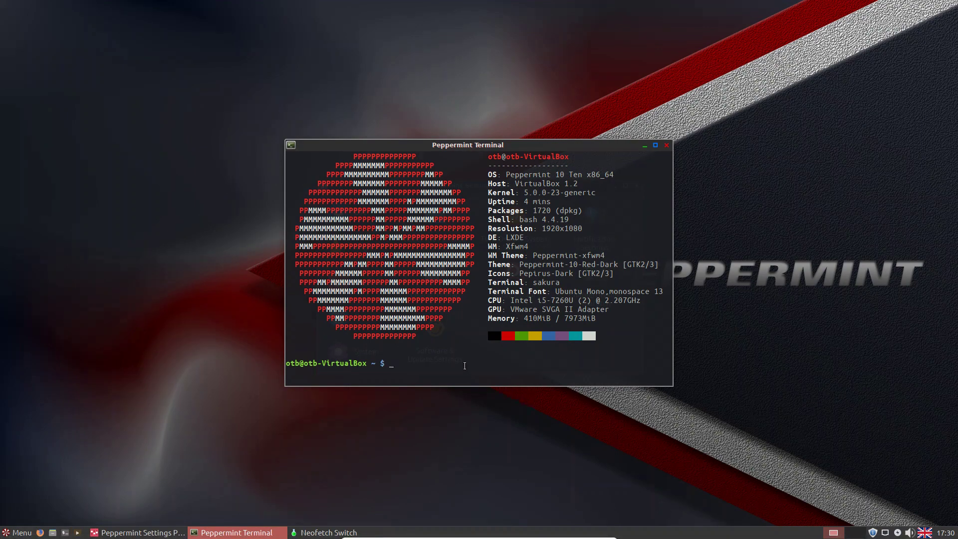
text(hou)
key(Return)
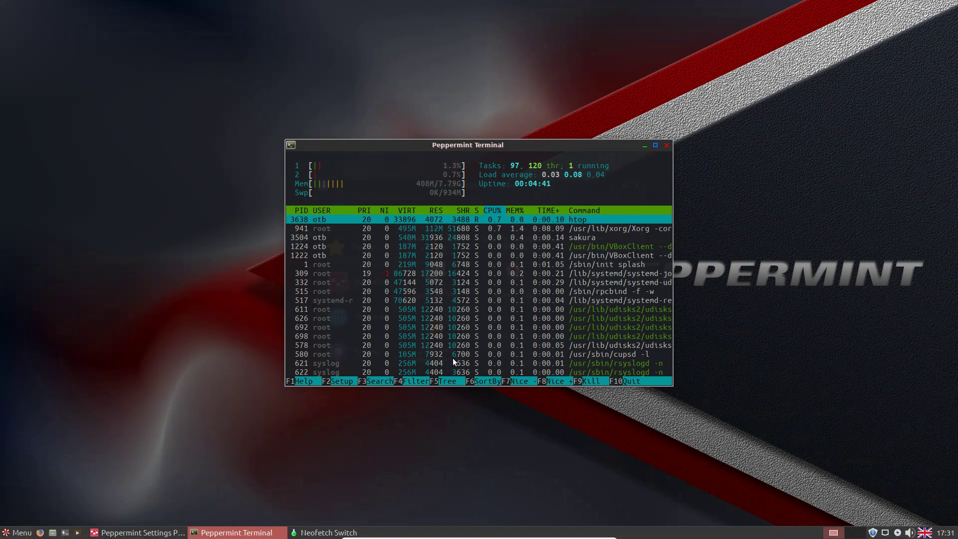
click(665, 144)
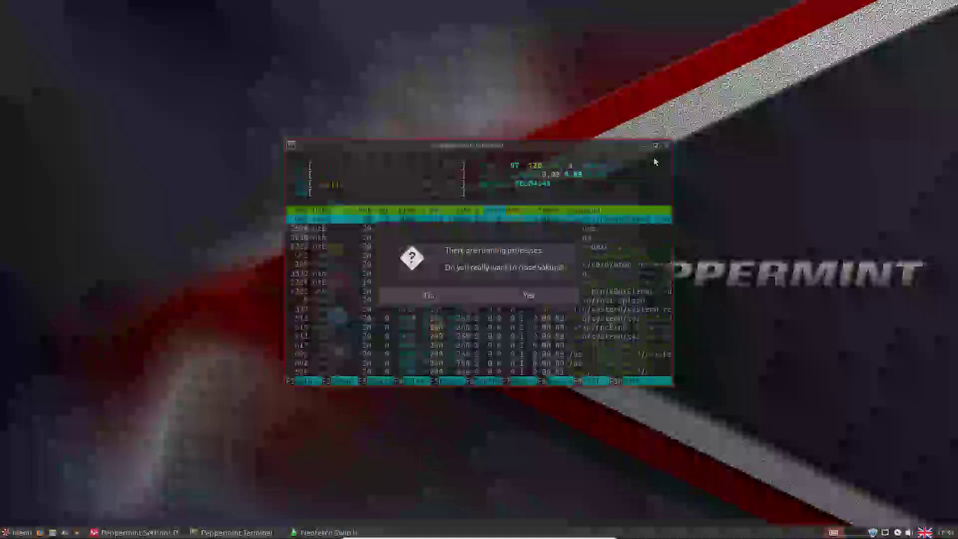
click(526, 293)
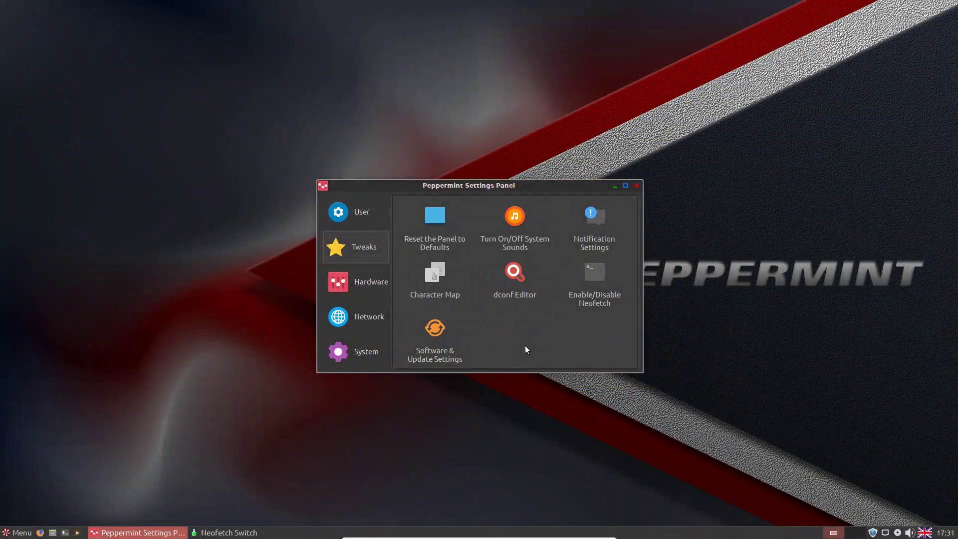
click(442, 333)
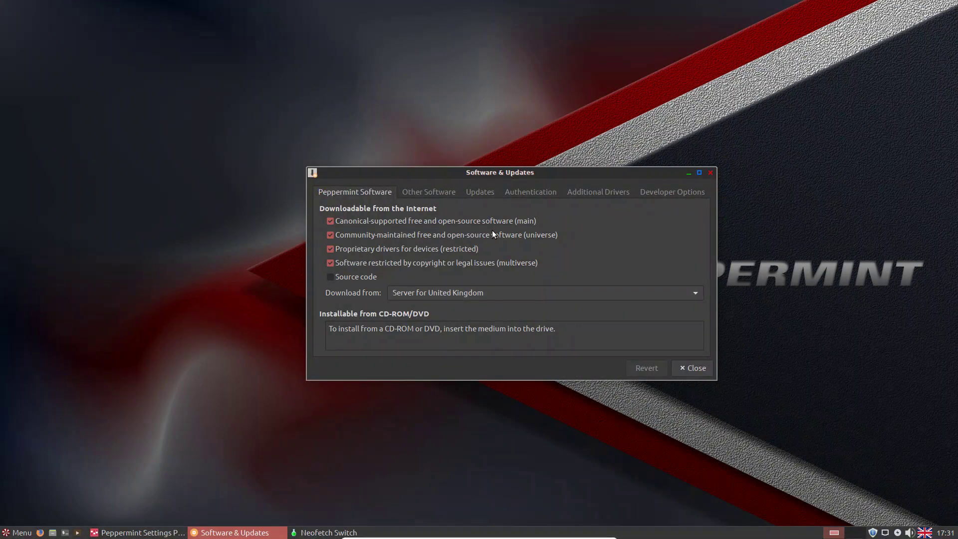
click(428, 191)
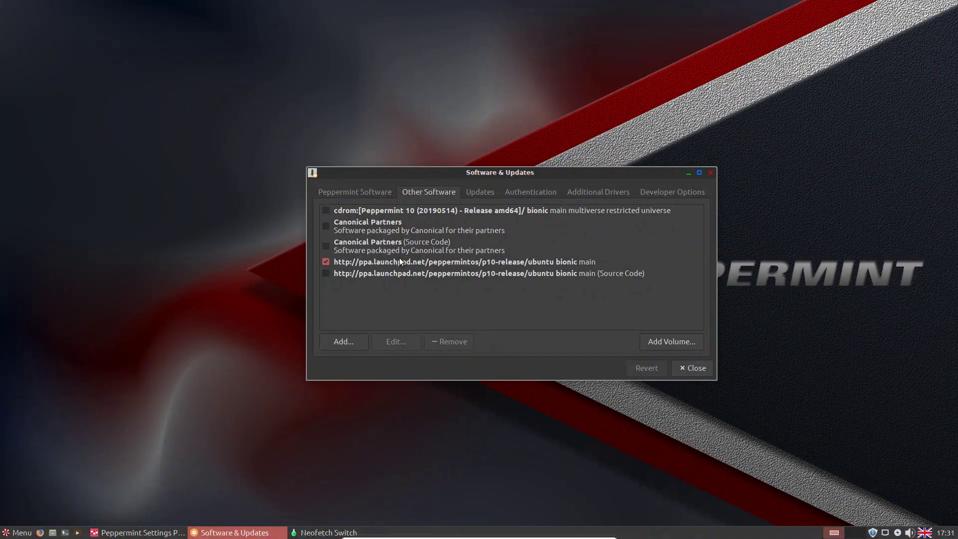
click(490, 193)
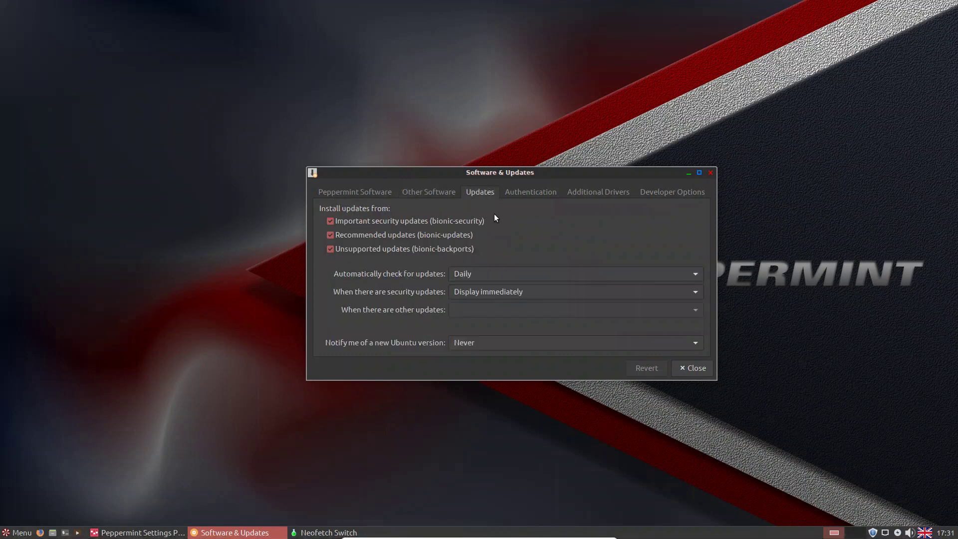
click(526, 192)
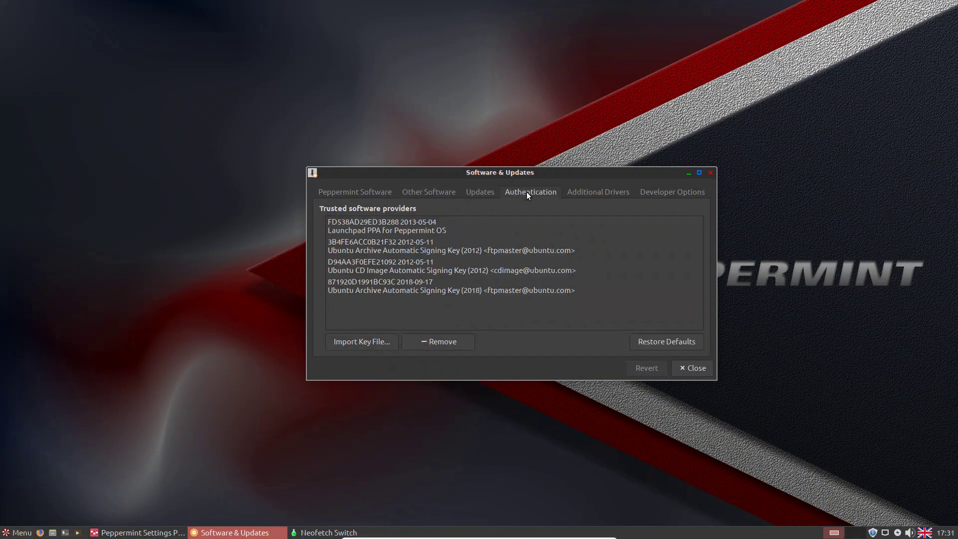
click(574, 193)
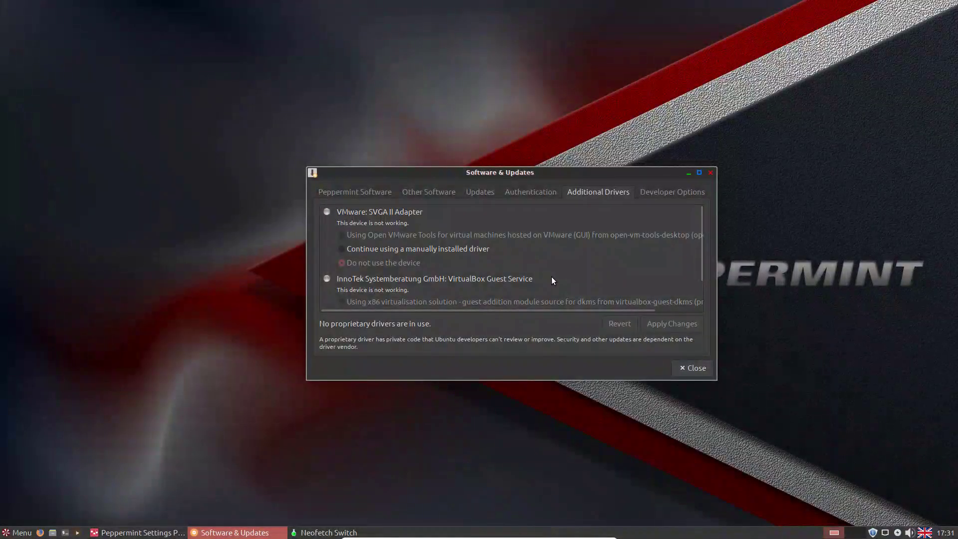
Step: Close the software settings and start adding a printer from Hardware > Printers
click(689, 368)
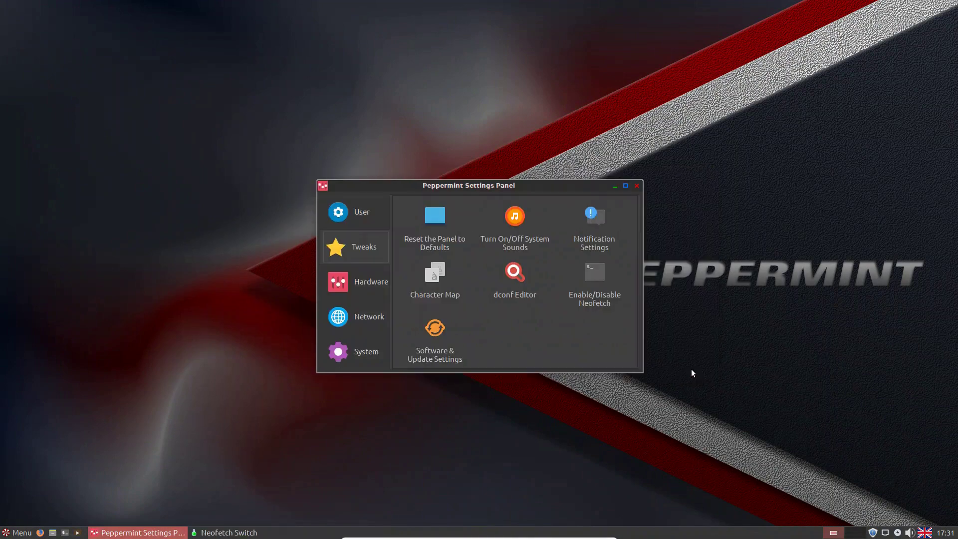
click(353, 285)
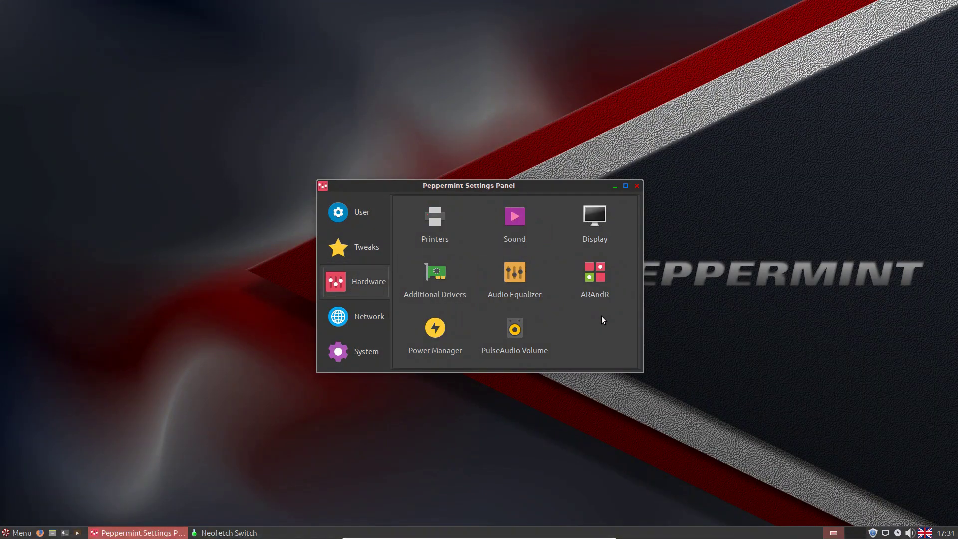
click(434, 221)
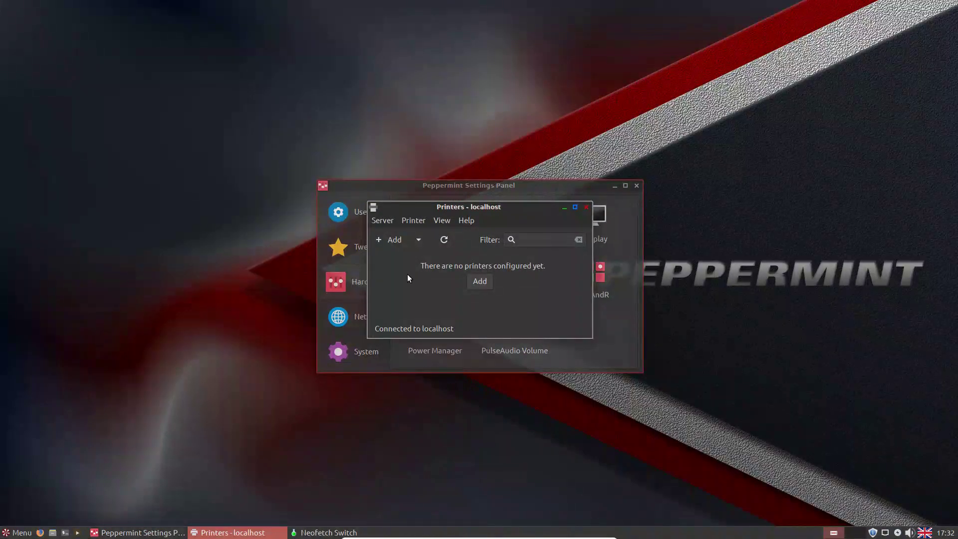
click(480, 283)
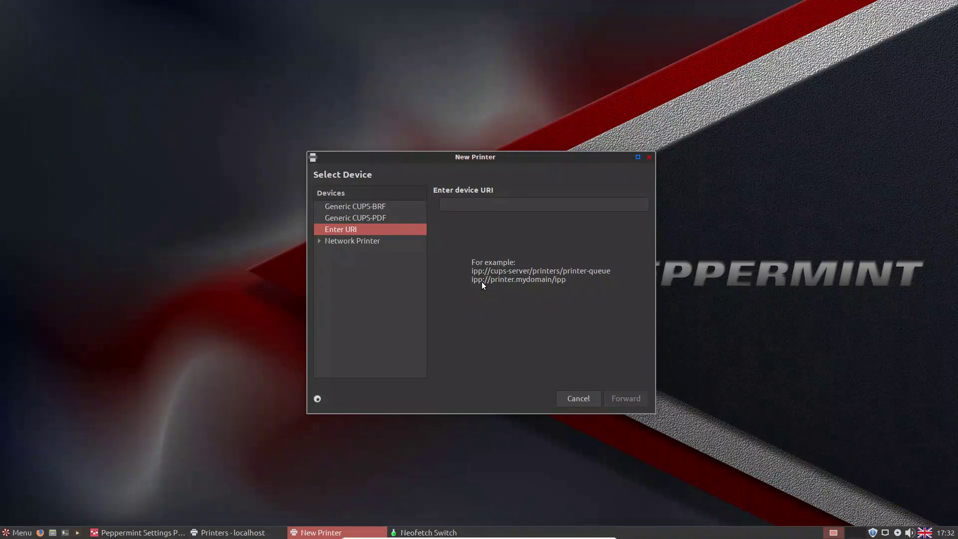
Step: Add the network Canon MG5600 as Canon-MG5600-series, skipping the failed driver search
click(320, 240)
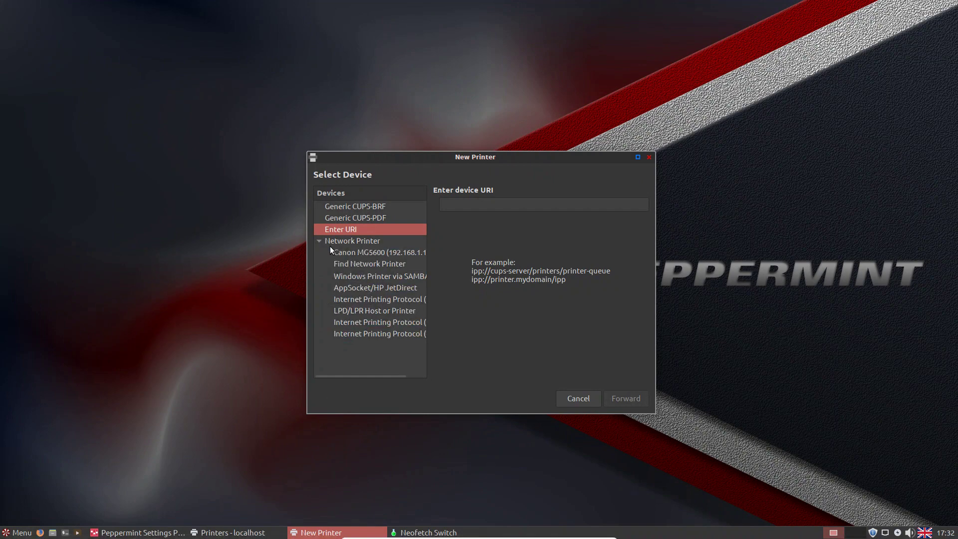
click(347, 252)
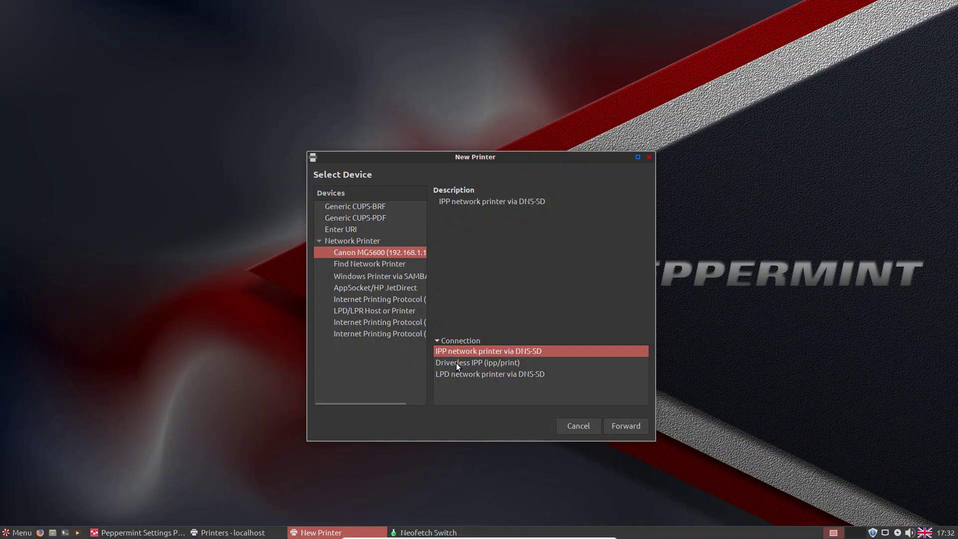
click(620, 425)
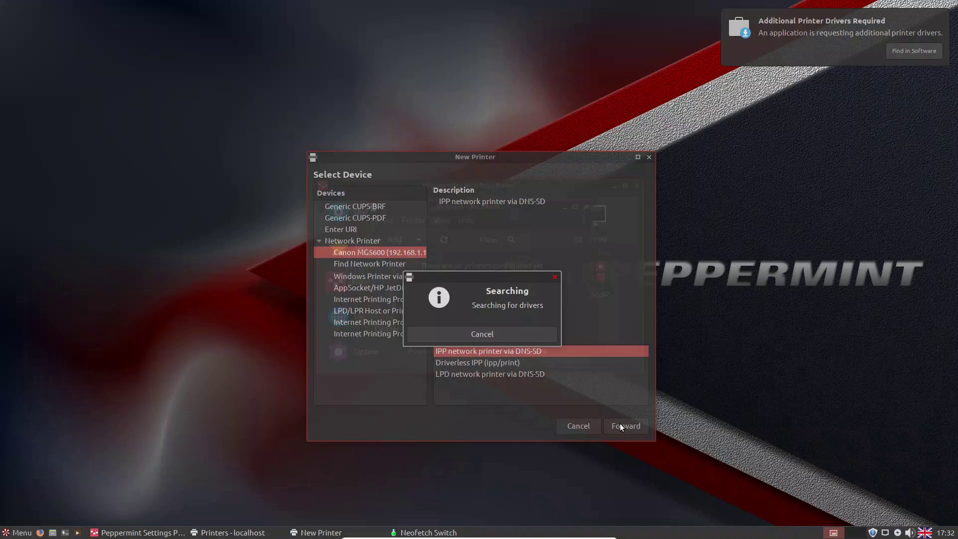
click(911, 50)
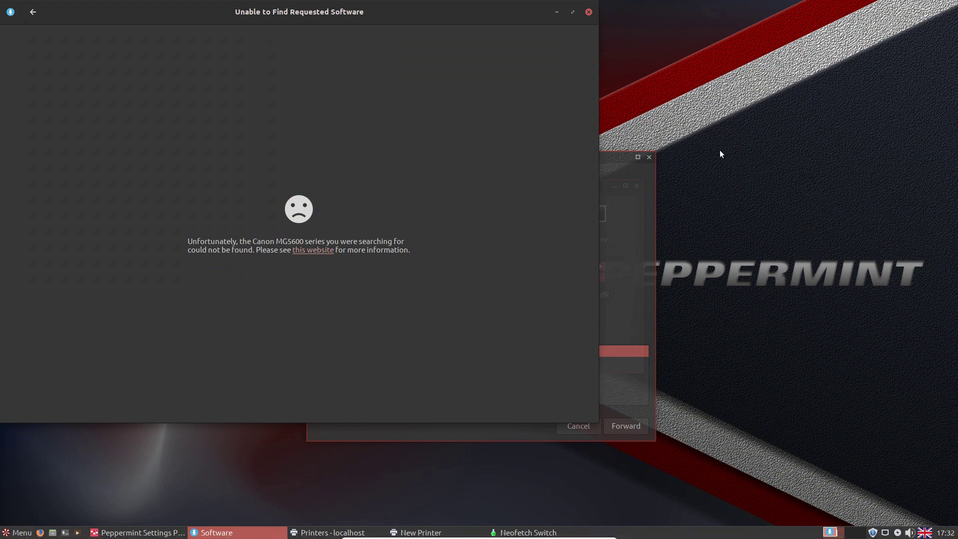
click(589, 12)
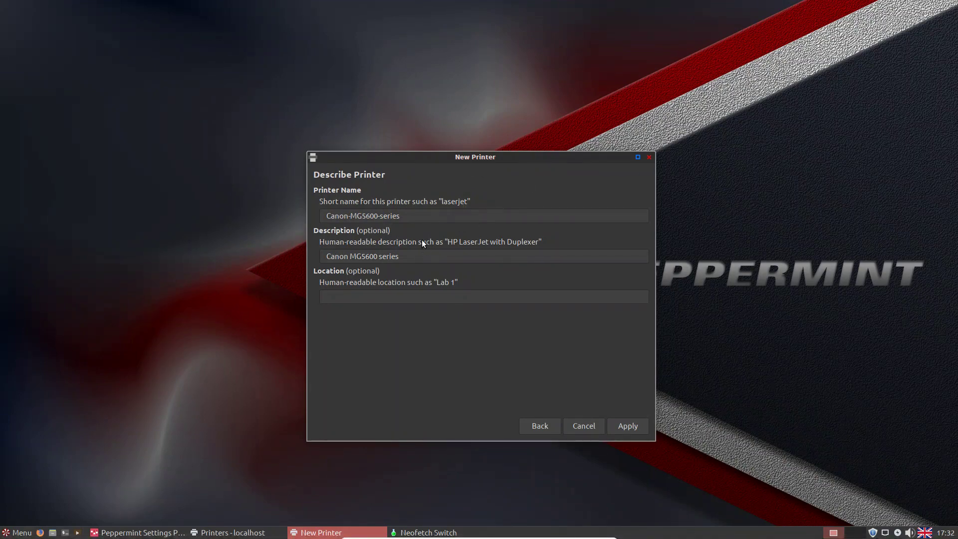
click(629, 426)
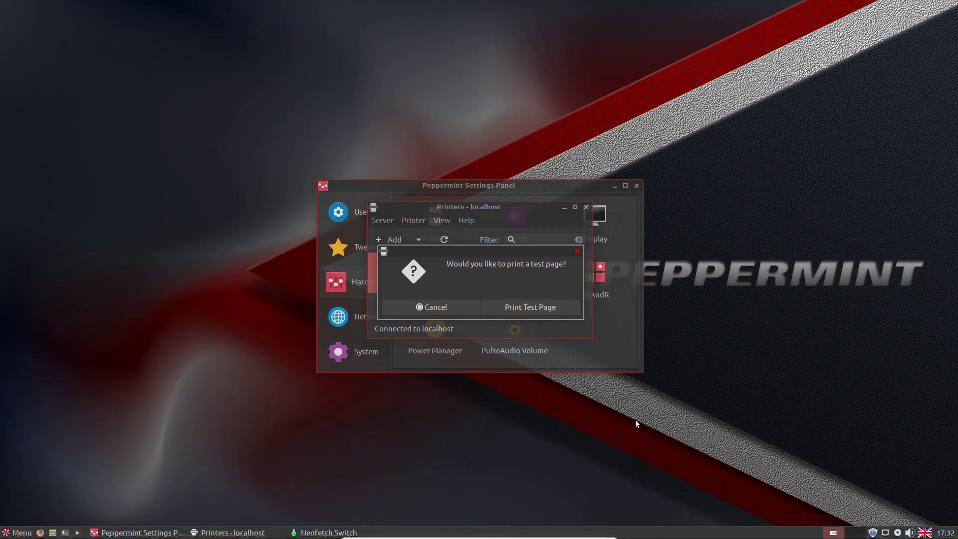
Step: Print a test page on Canon-MG5600-series, cancel Change Driver, and close the printer windows
click(517, 307)
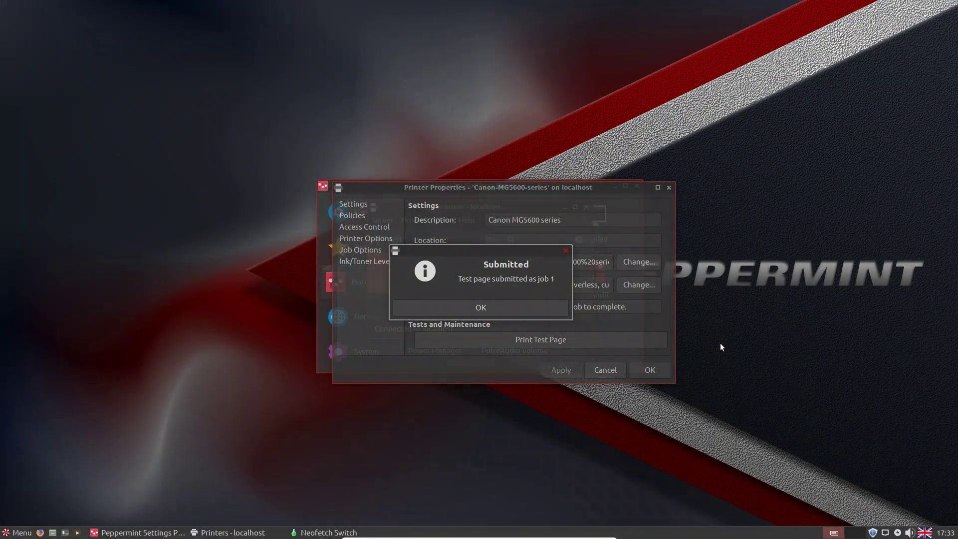
click(495, 307)
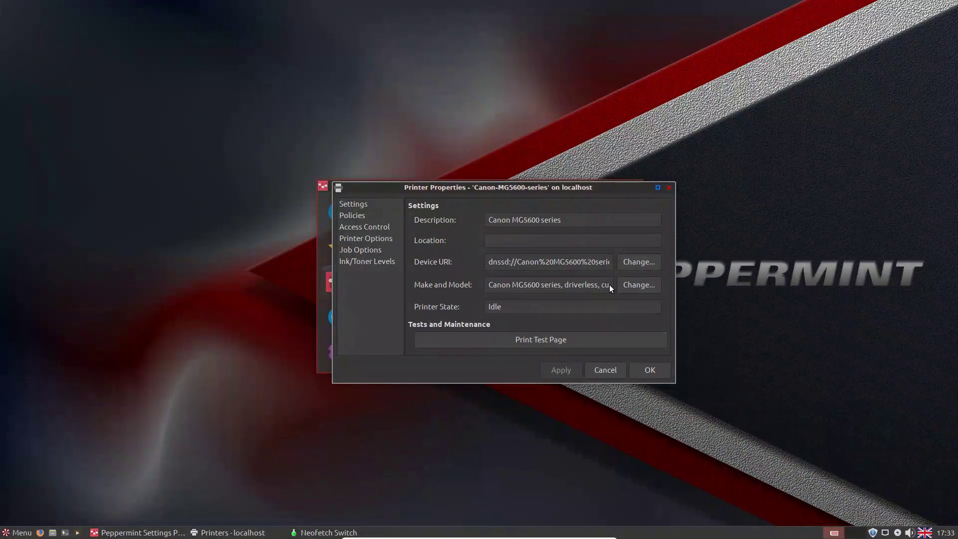
click(649, 282)
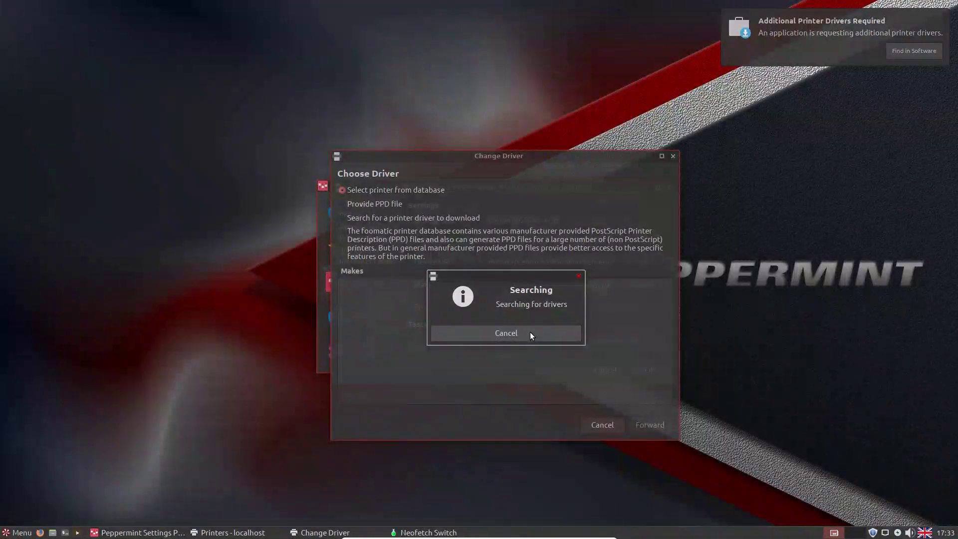
click(603, 424)
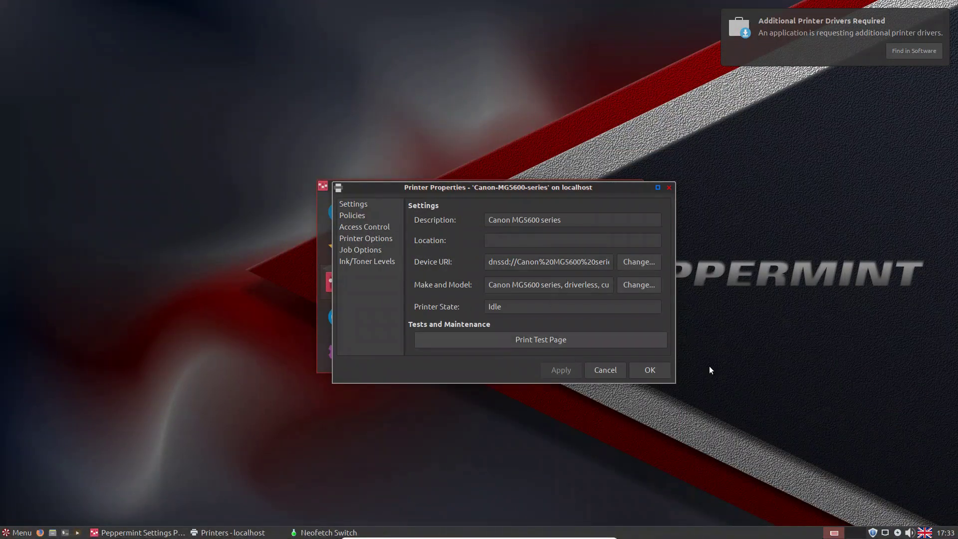
click(613, 370)
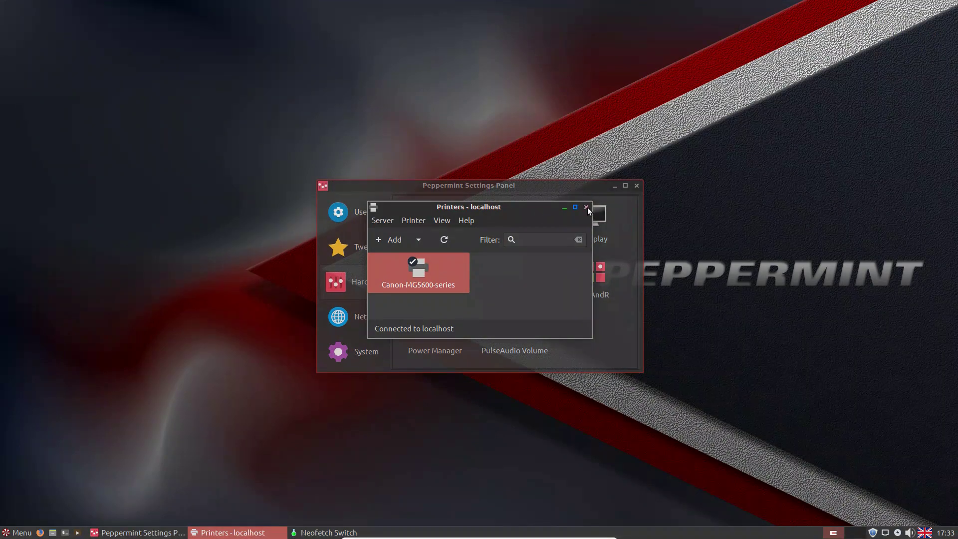
click(586, 207)
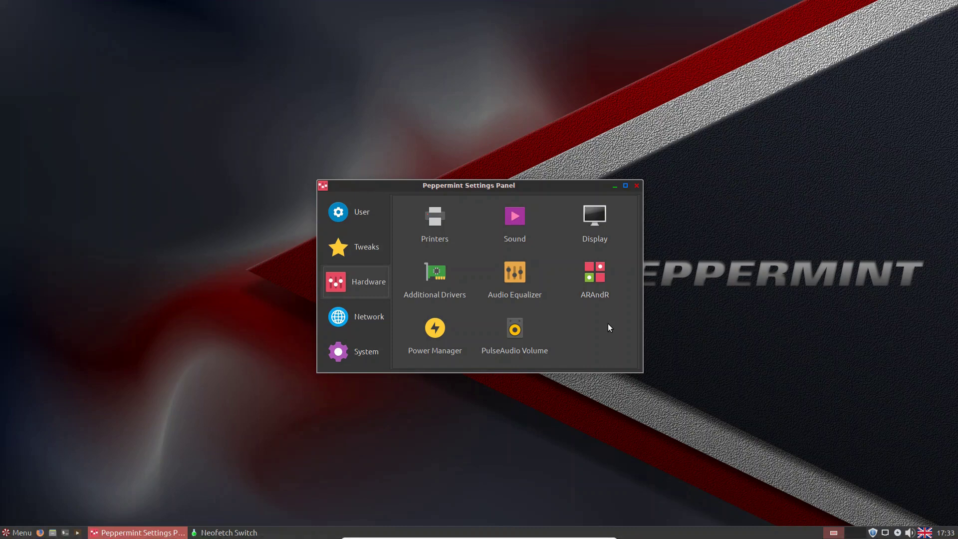
Step: Show the Network tools, and open the Firewall with the password before closing it again
click(359, 317)
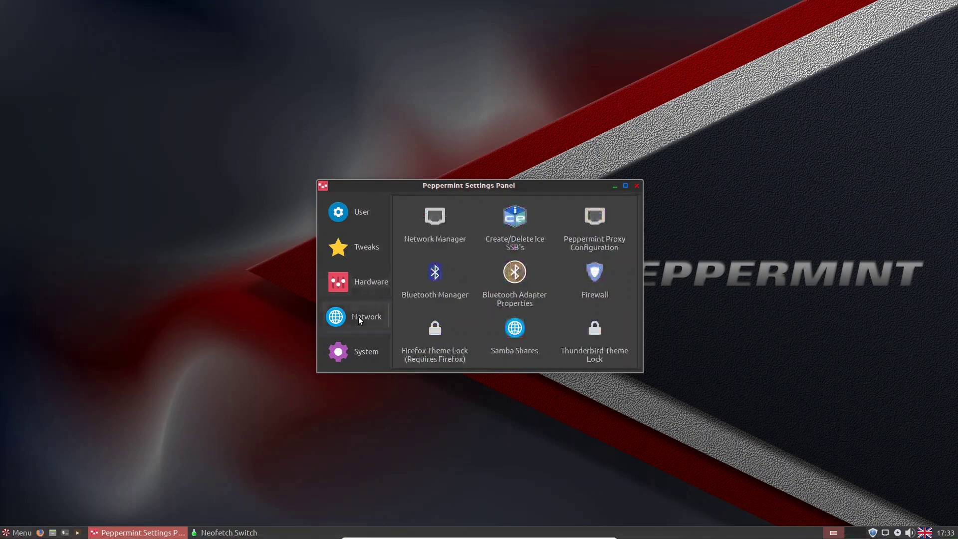
click(600, 273)
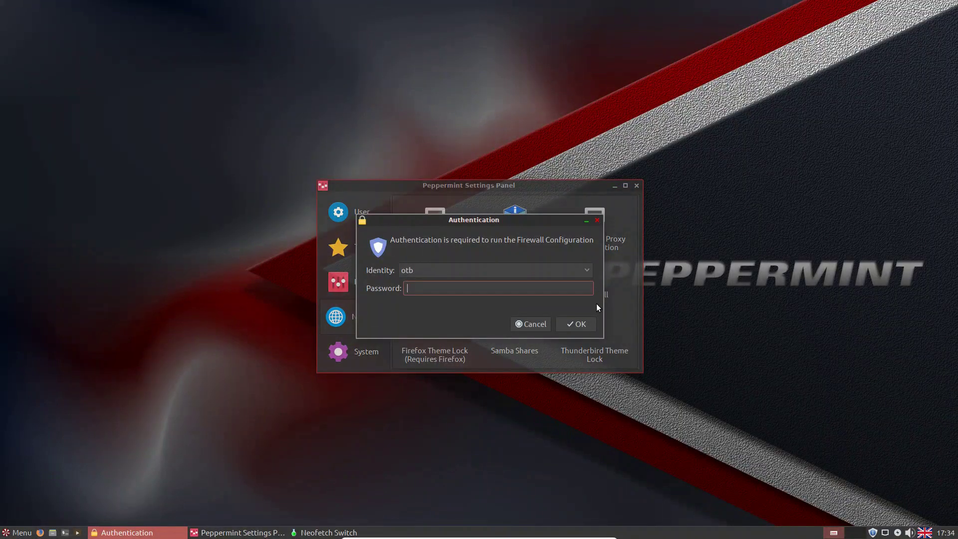
text(•••••••)
key(Return)
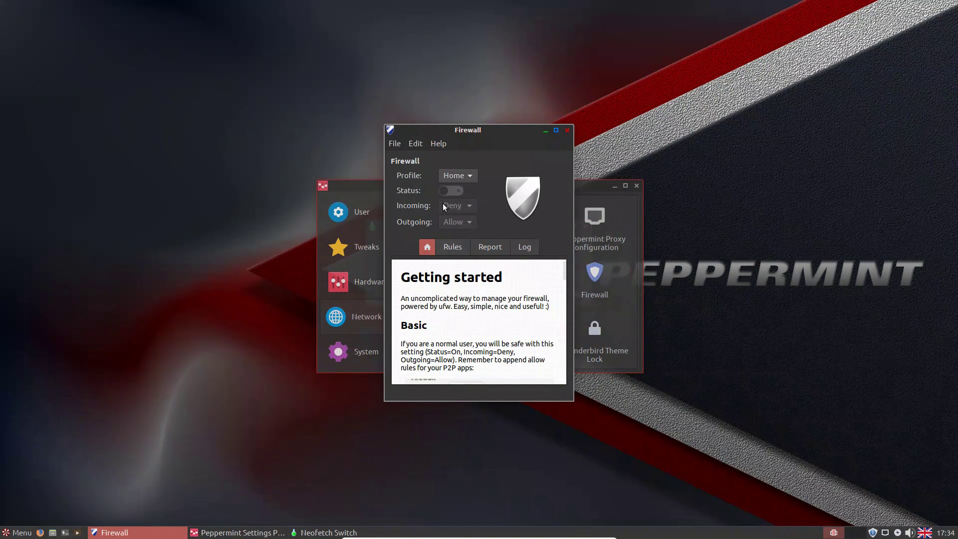
click(568, 131)
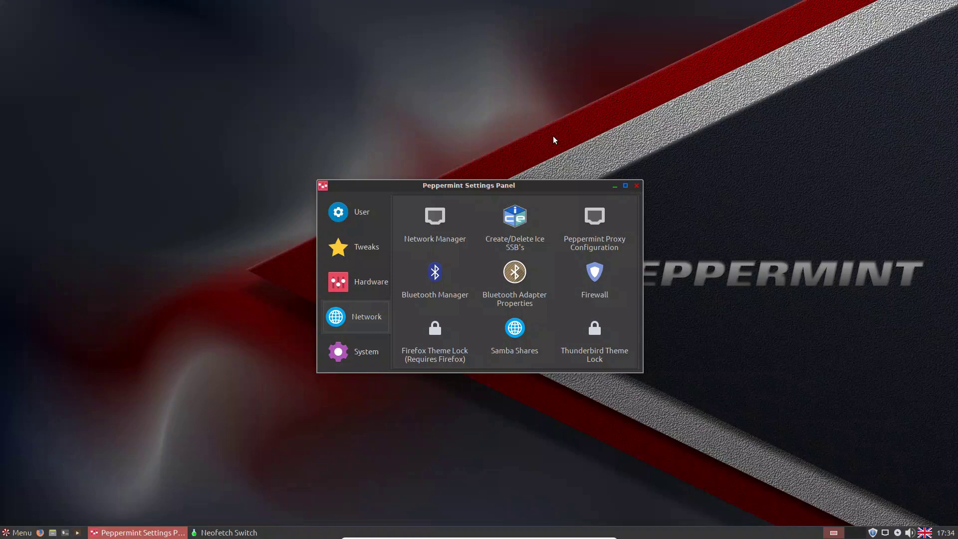
Step: Open the home folder in the file manager, move it aside, then close it
click(53, 533)
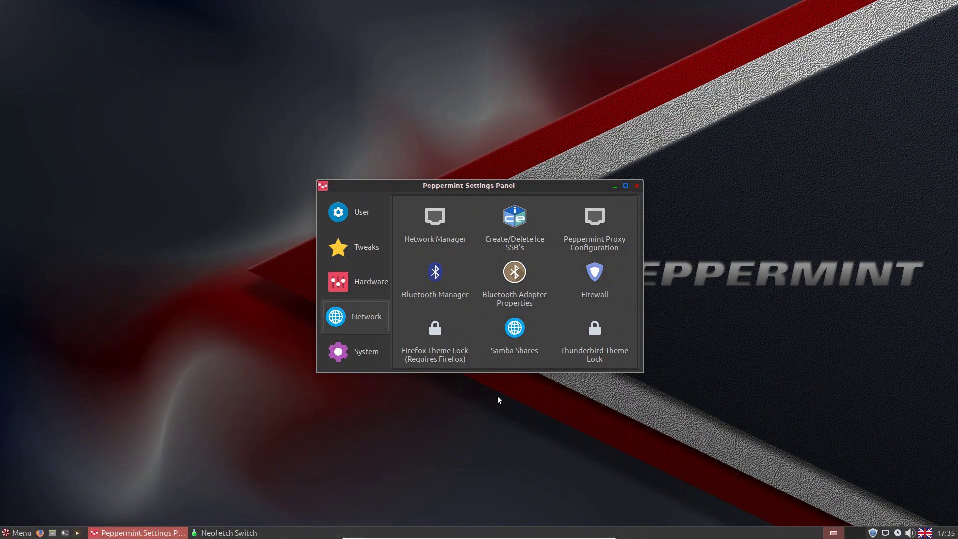
click(52, 532)
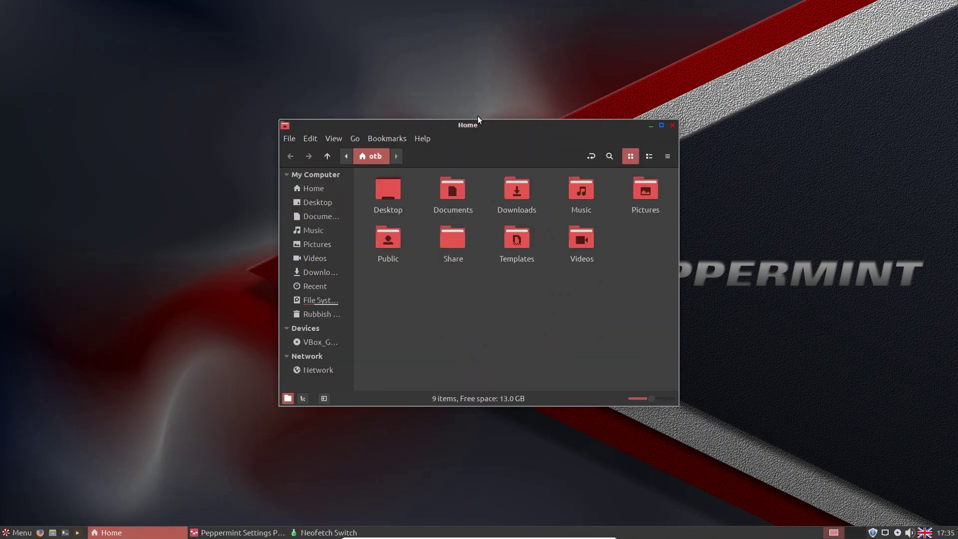
drag(514, 124, 235, 127)
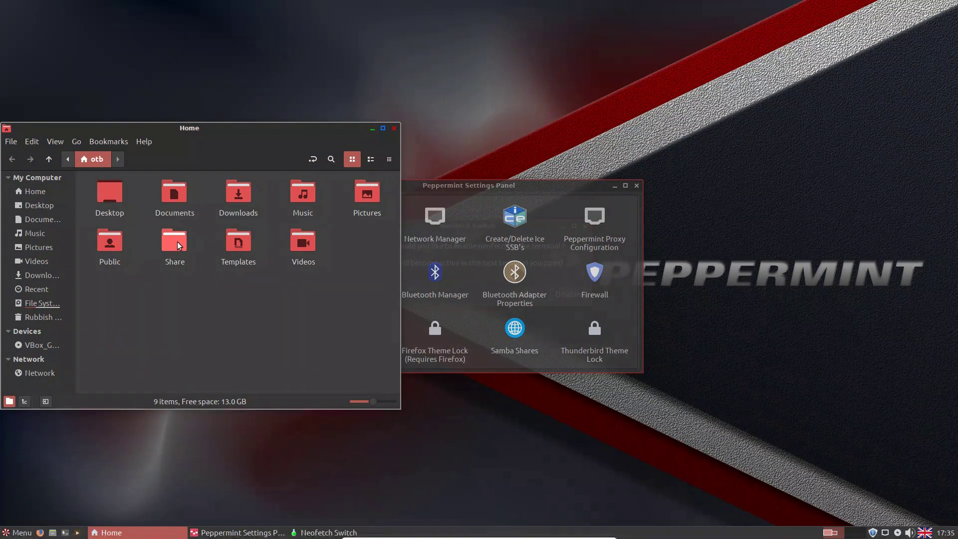
click(394, 129)
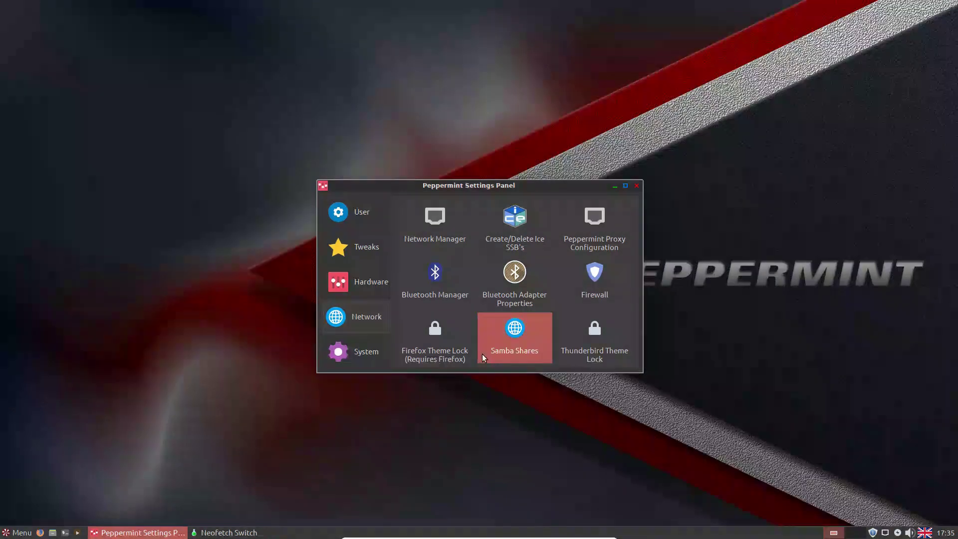
Step: Open Samba Shares and authenticate with the administrator password
click(513, 326)
text(•••)
text(*)
key(Return)
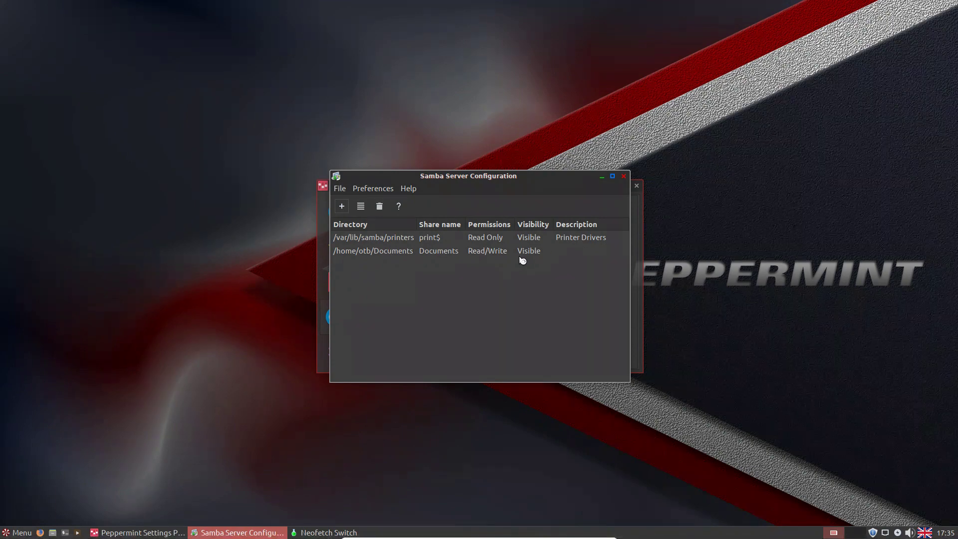
Step: Start a new Samba share and pick the Share folder in the user's home directory
click(341, 207)
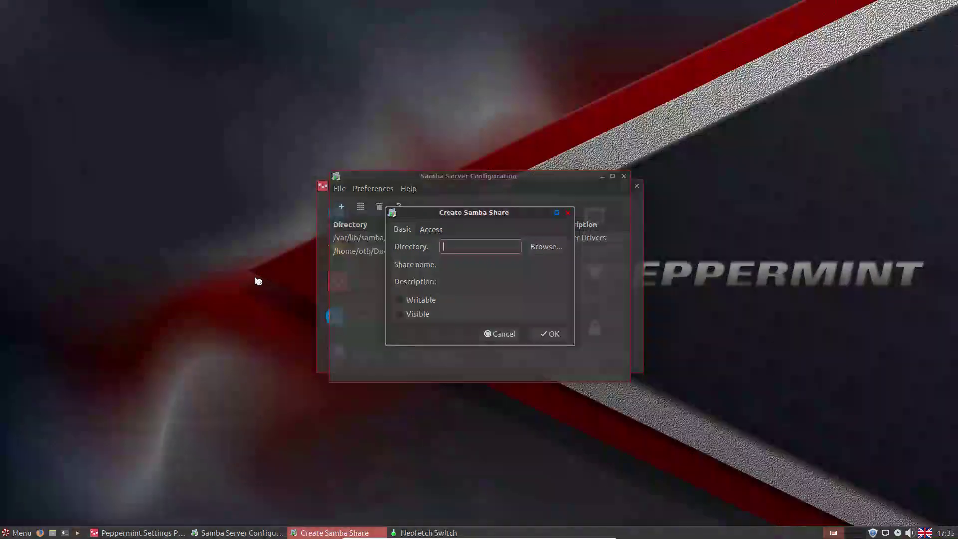
click(553, 247)
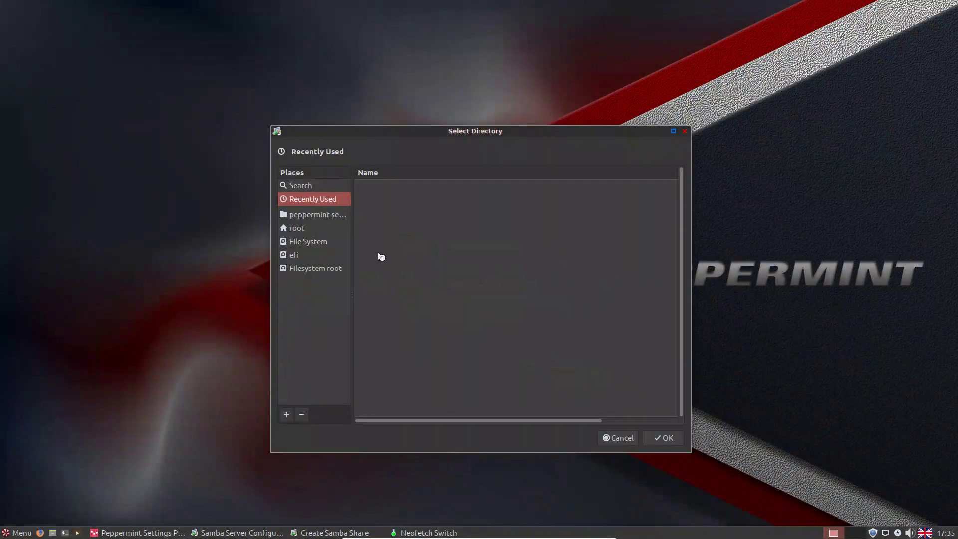
click(319, 242)
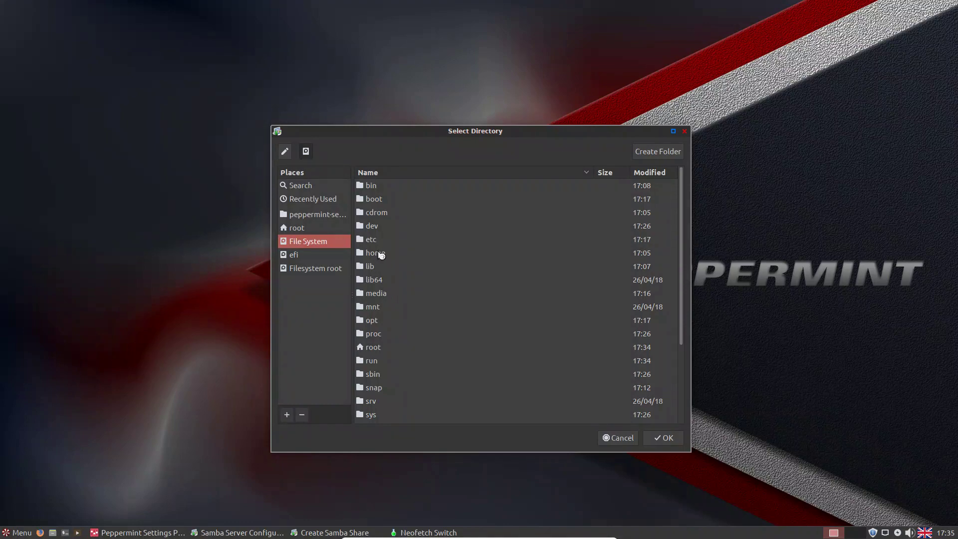
double_click(382, 254)
double_click(374, 186)
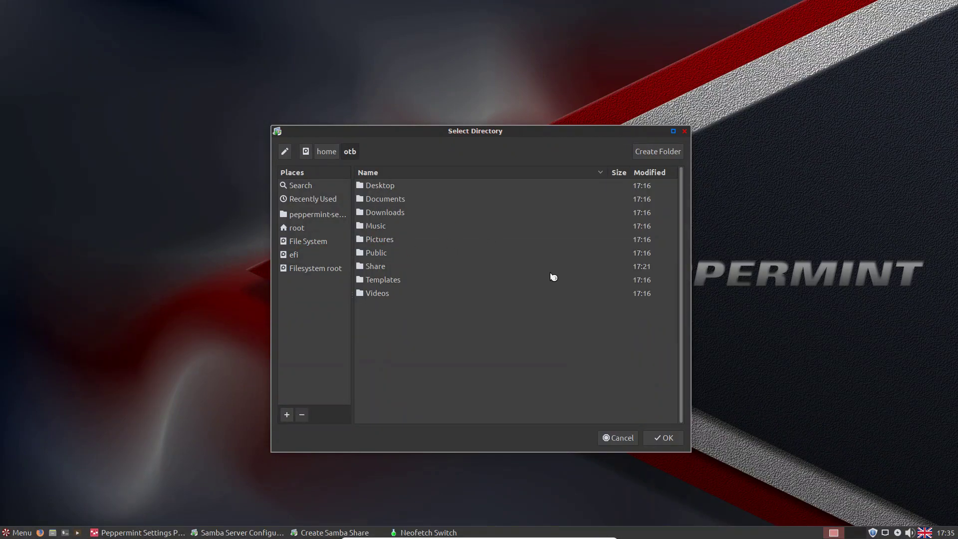
click(377, 267)
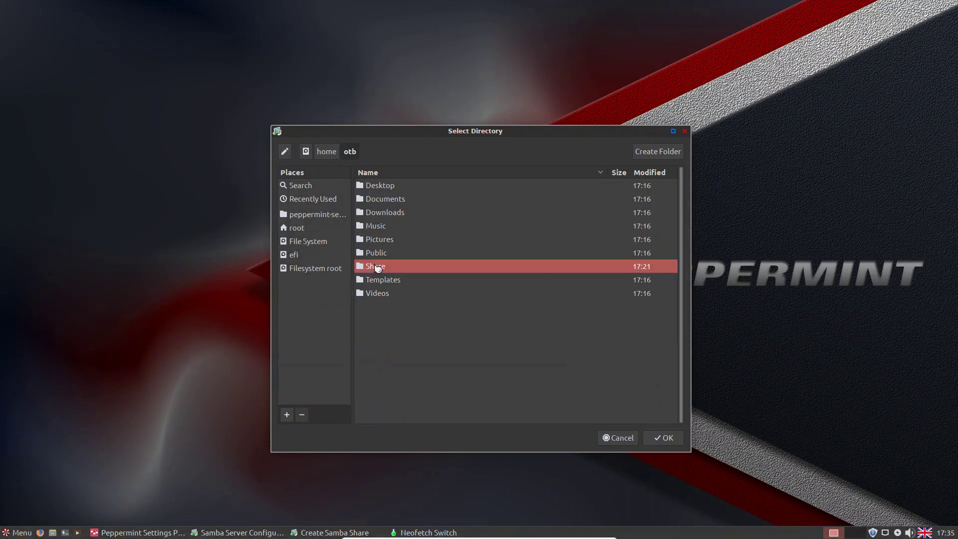
click(662, 438)
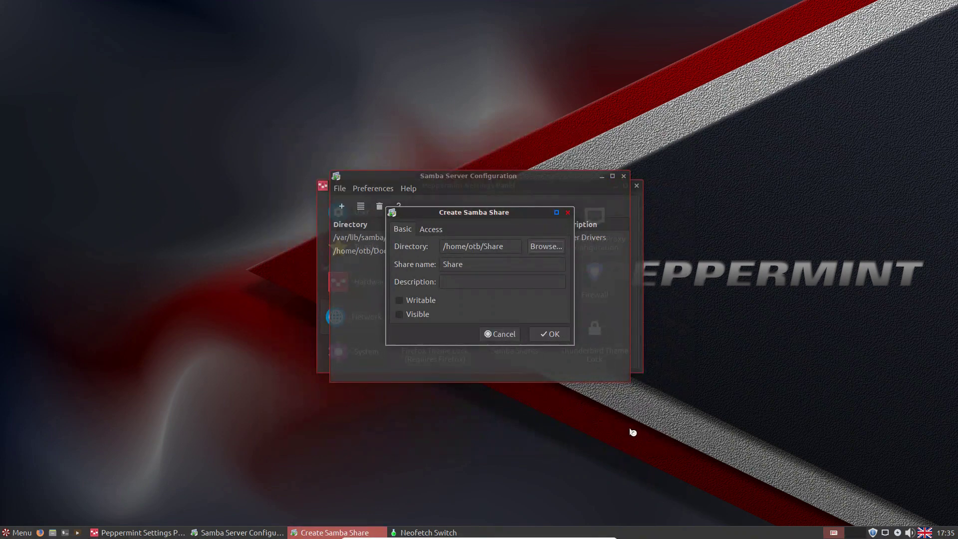
Step: Make the share writable and visible, allow access to everyone, and save it
click(404, 302)
click(403, 316)
click(430, 229)
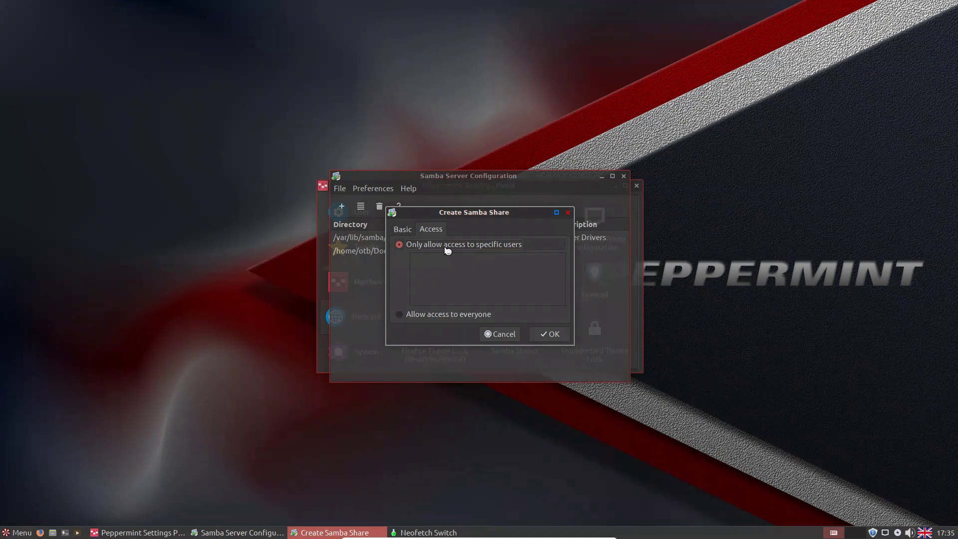
click(398, 313)
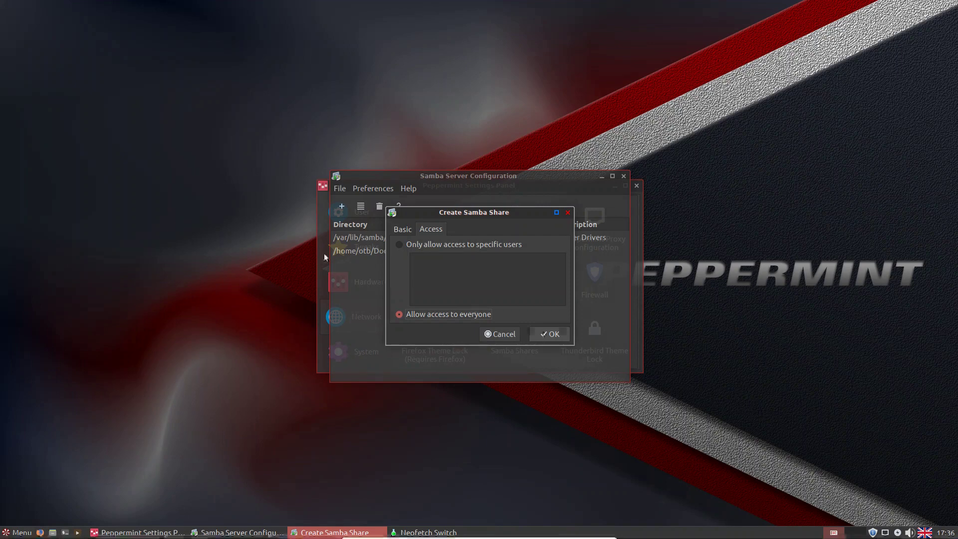
click(552, 338)
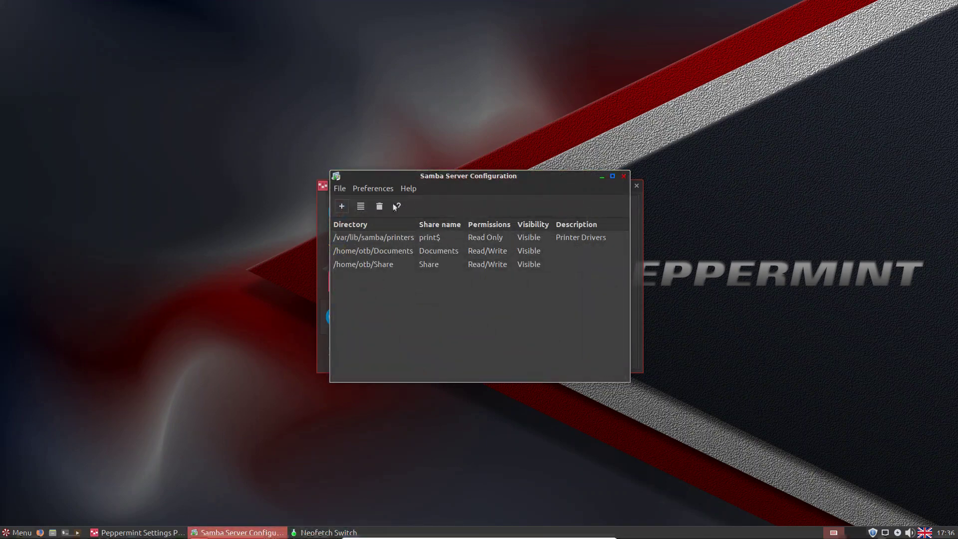
Step: Open Preferences > Samba Users, add a user, and select the main Unix account
click(373, 187)
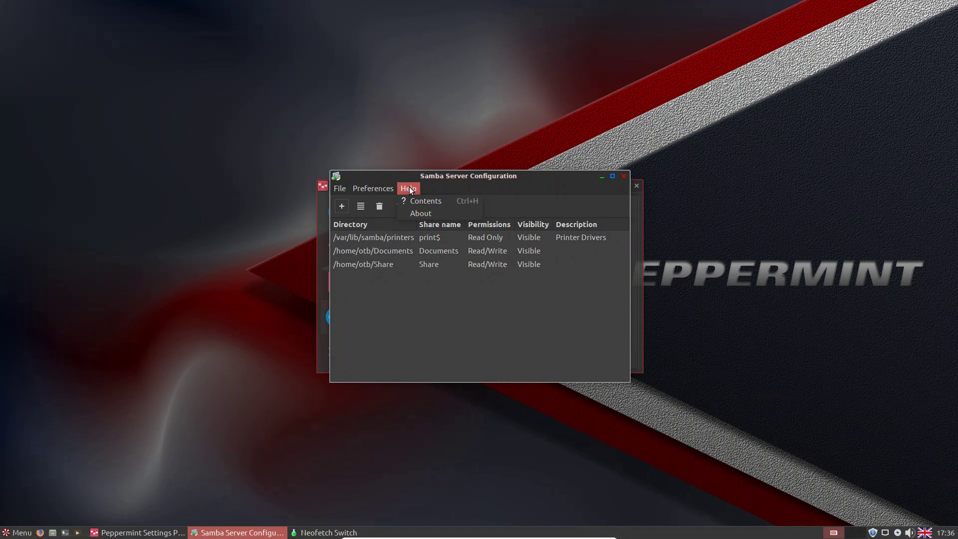
click(388, 212)
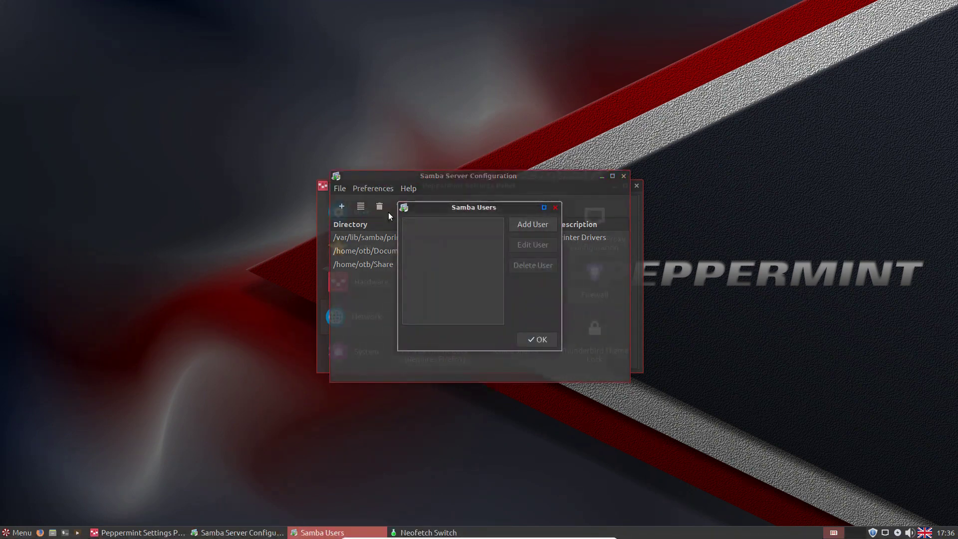
click(531, 224)
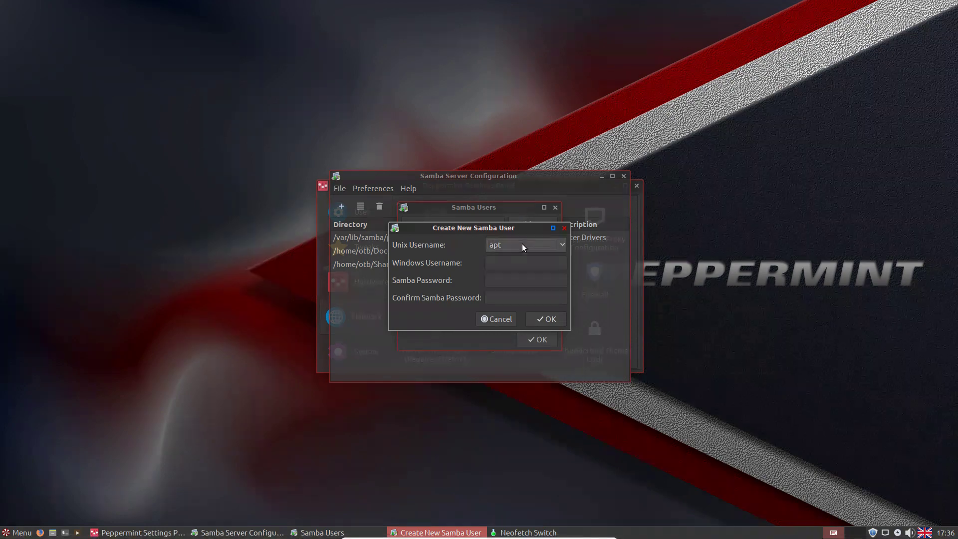
click(562, 243)
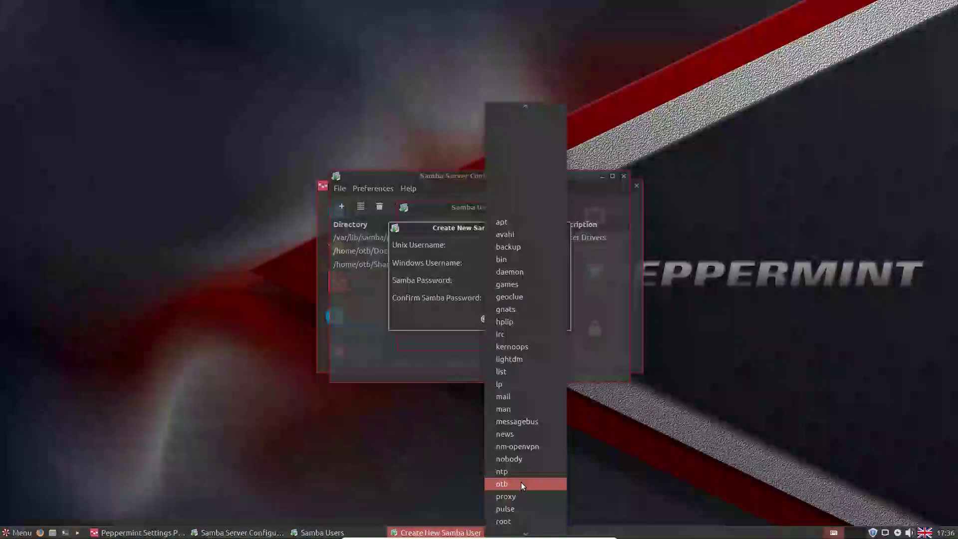
click(523, 479)
Step: Enter and confirm the Samba password plus the Windows username, create the user, and close the list
click(519, 266)
click(511, 283)
text(*******)
click(521, 298)
text(*******)
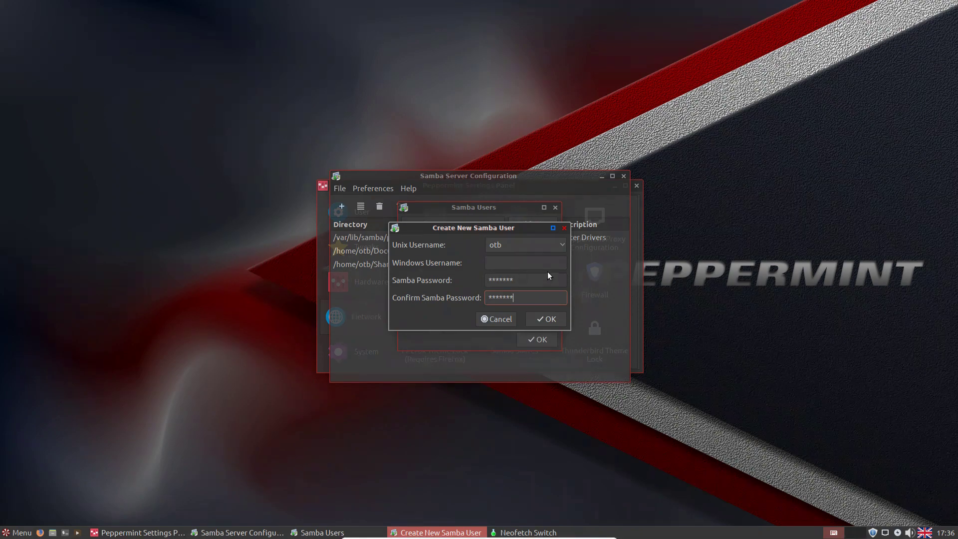
click(546, 320)
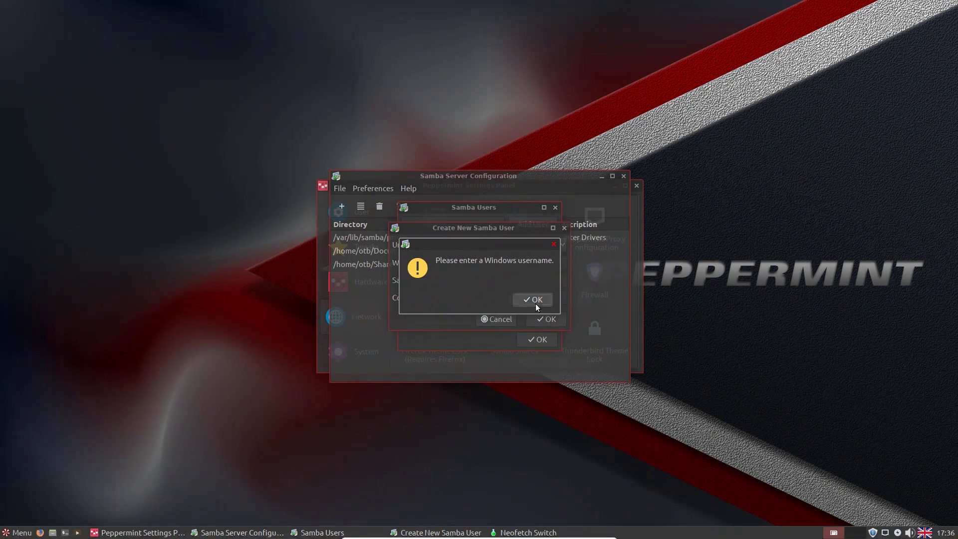
click(534, 302)
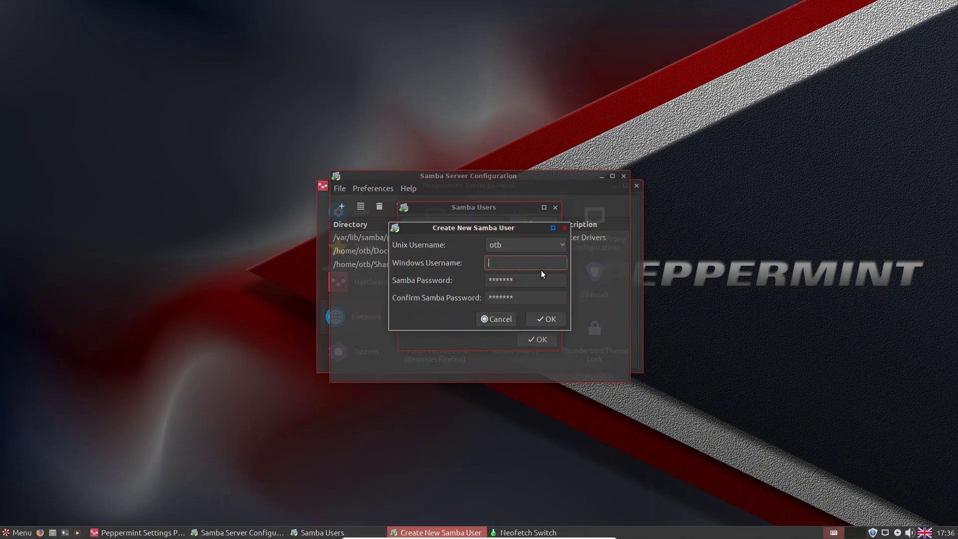
text(otb)
click(542, 318)
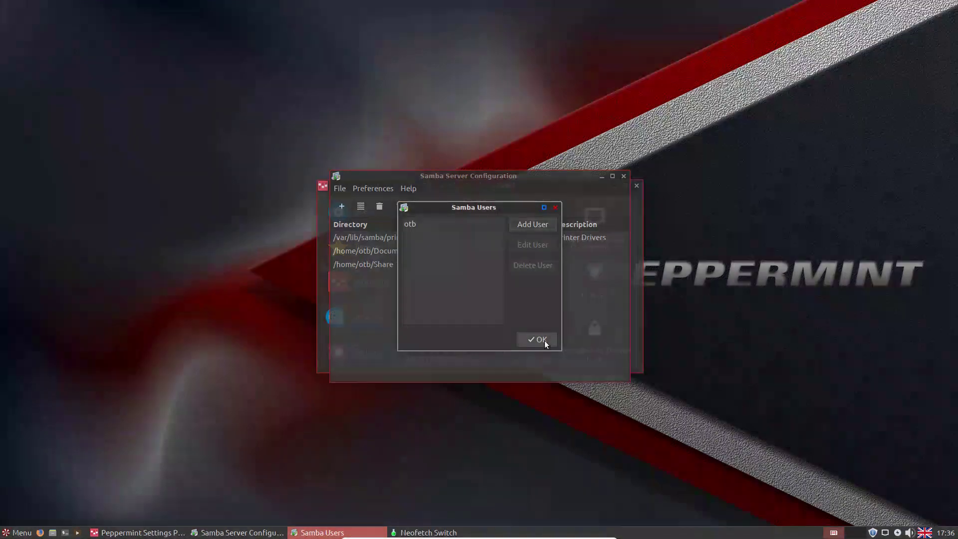
click(539, 339)
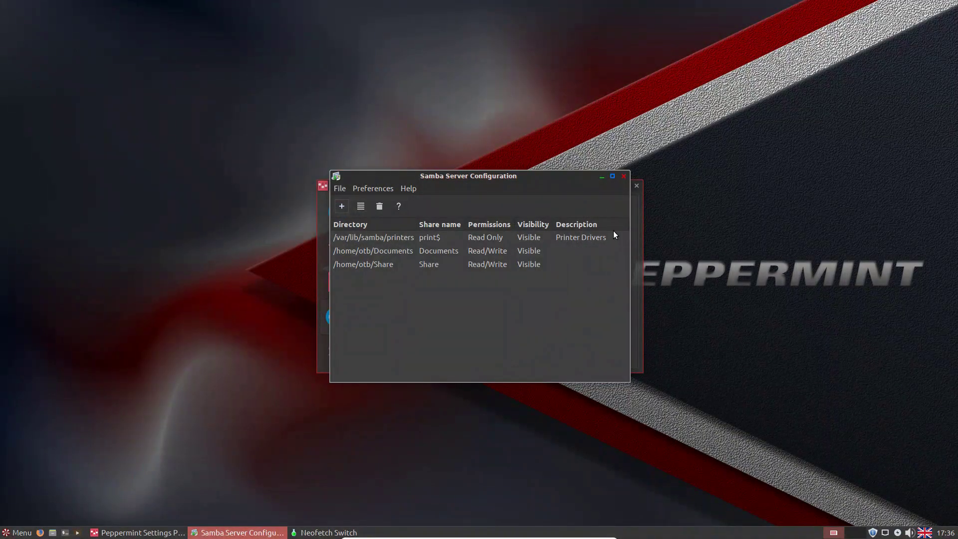
Step: Close the Samba configuration and browse the network to this machine's Share folder
click(624, 175)
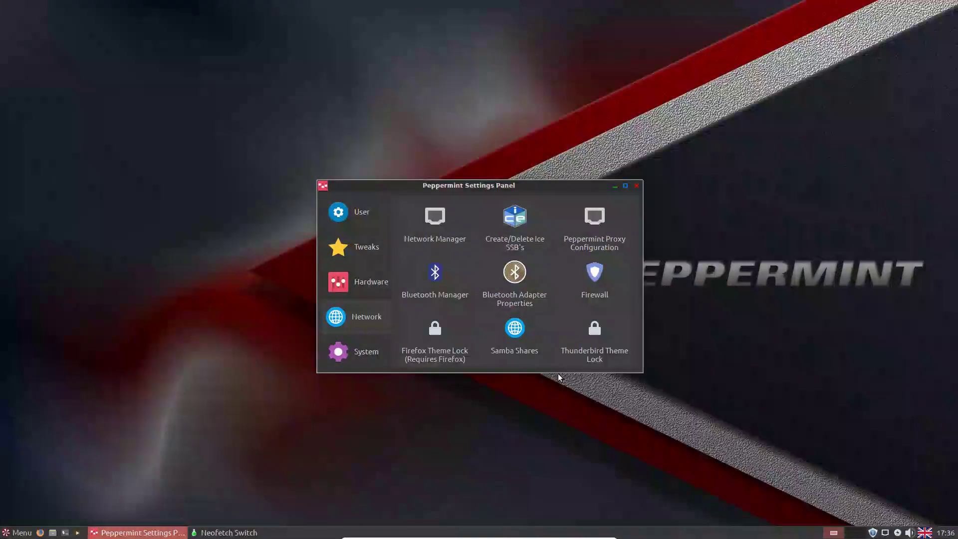
click(52, 533)
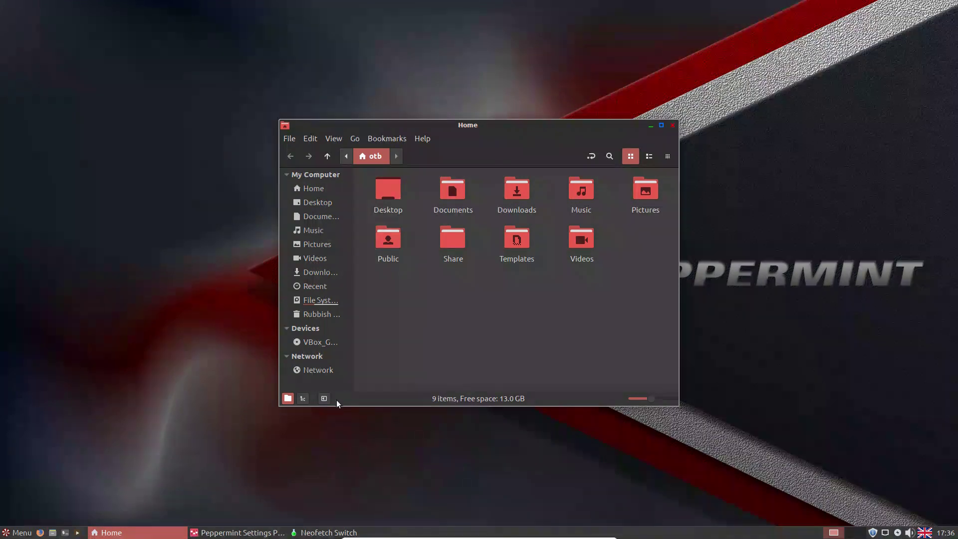
click(321, 370)
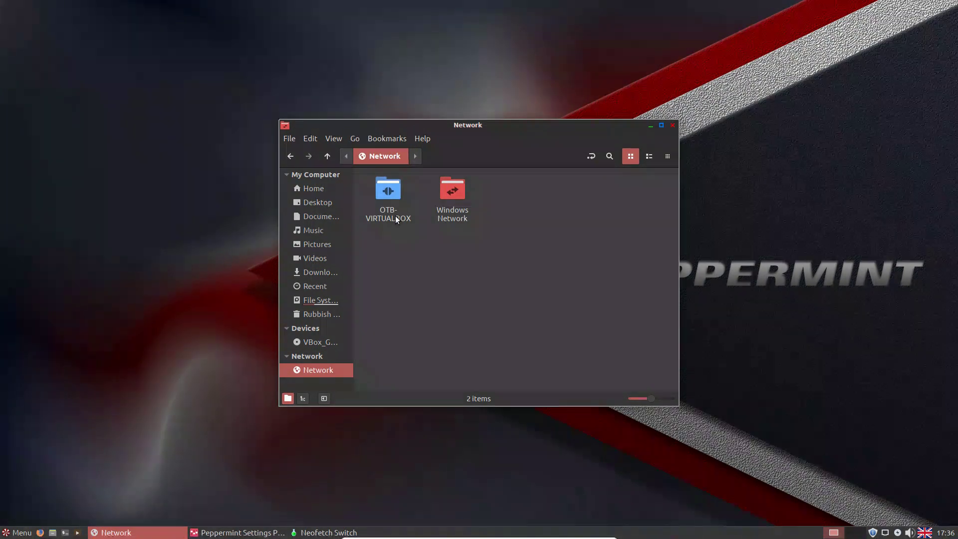
double_click(390, 185)
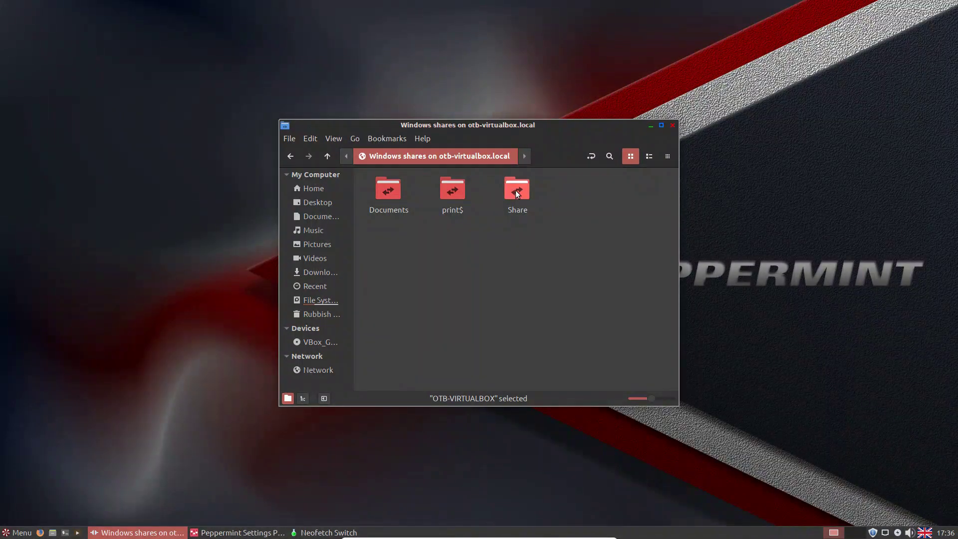
double_click(516, 190)
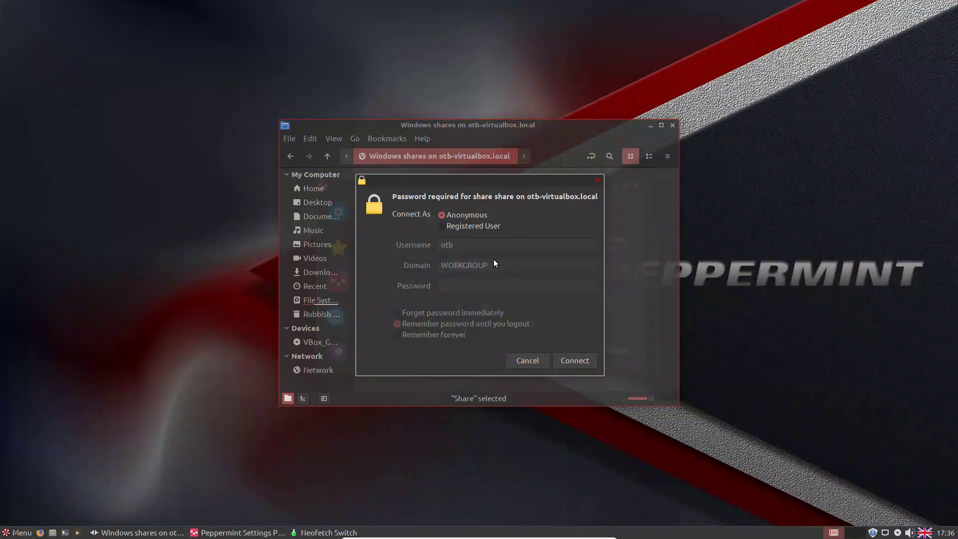
Step: Connect to Share as a registered user with the password, then return to the Home folder
click(448, 226)
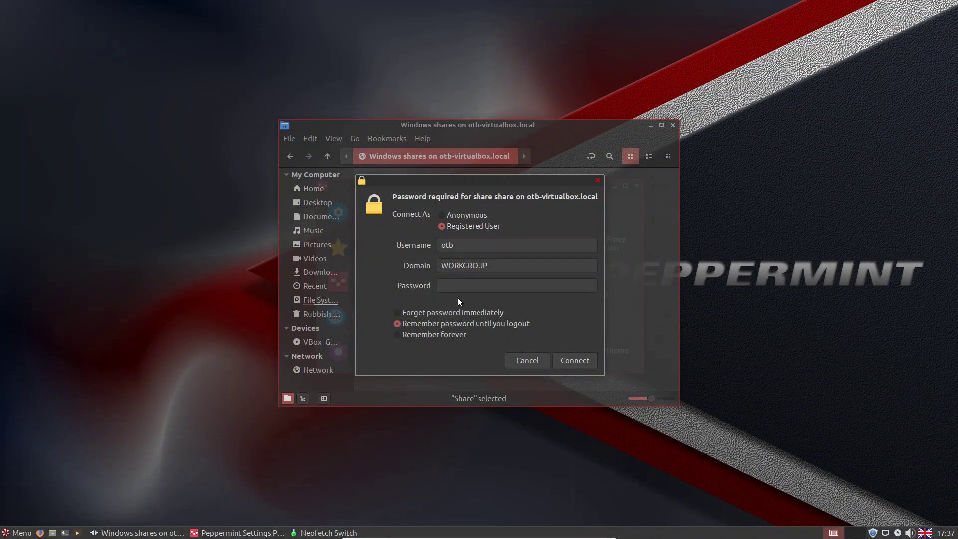
click(475, 283)
text(•••••••)
key(Return)
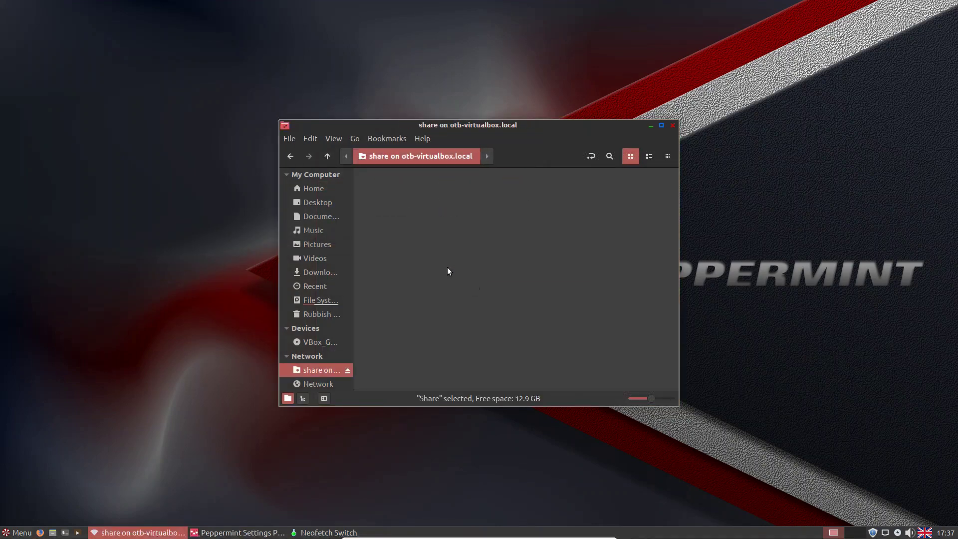
click(321, 188)
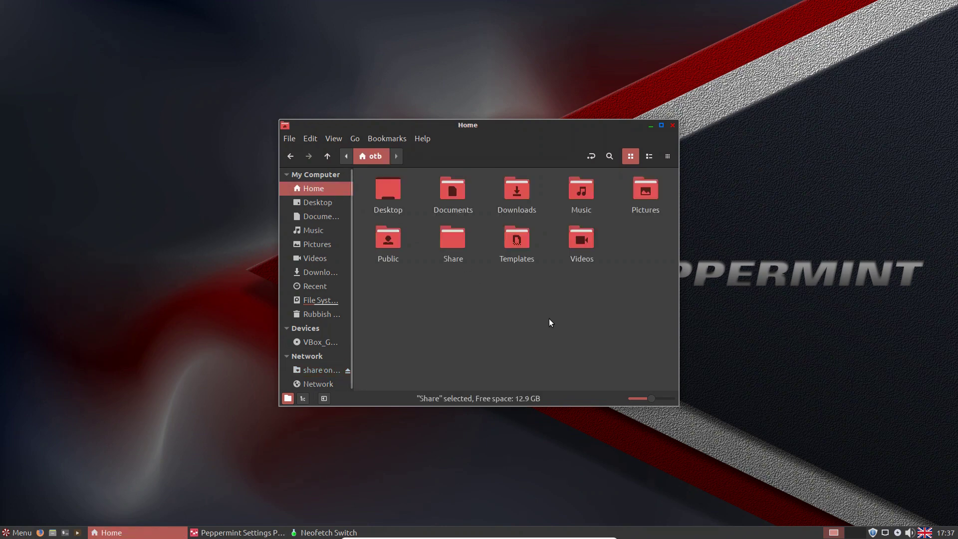
Step: Minimize the file manager and take the Peppermint VM out of full-screen mode
click(651, 126)
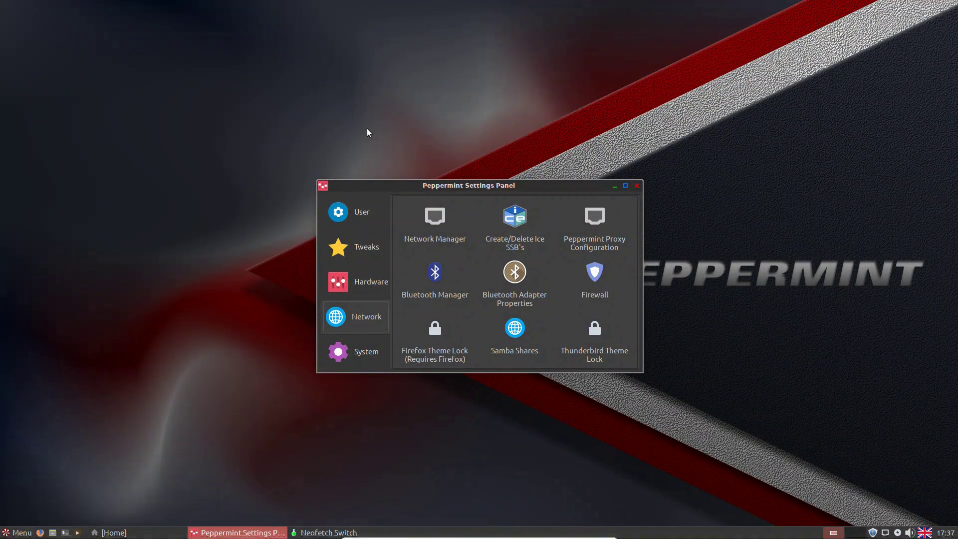
key(ctrl+f)
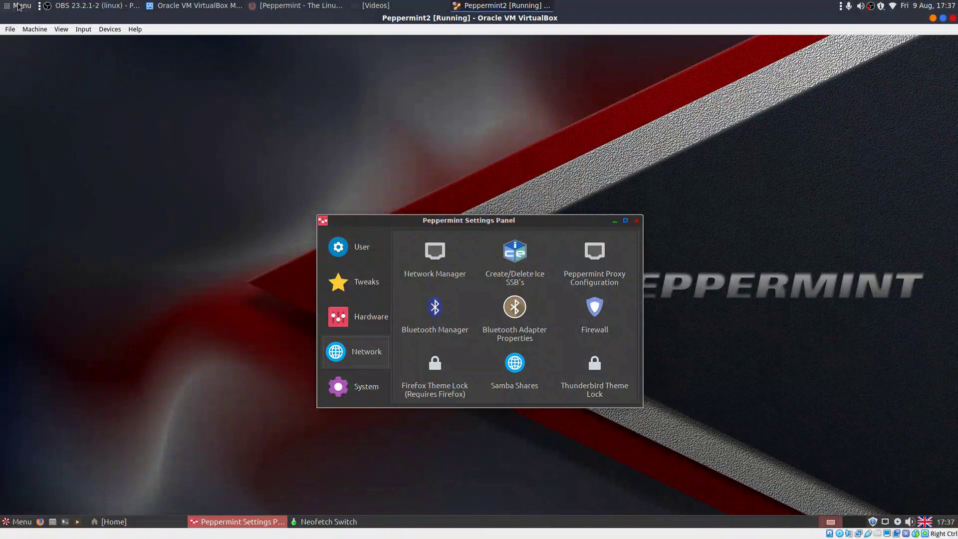
Step: From the host's Videos window, browse the network to the Peppermint guest's Share folder
click(392, 7)
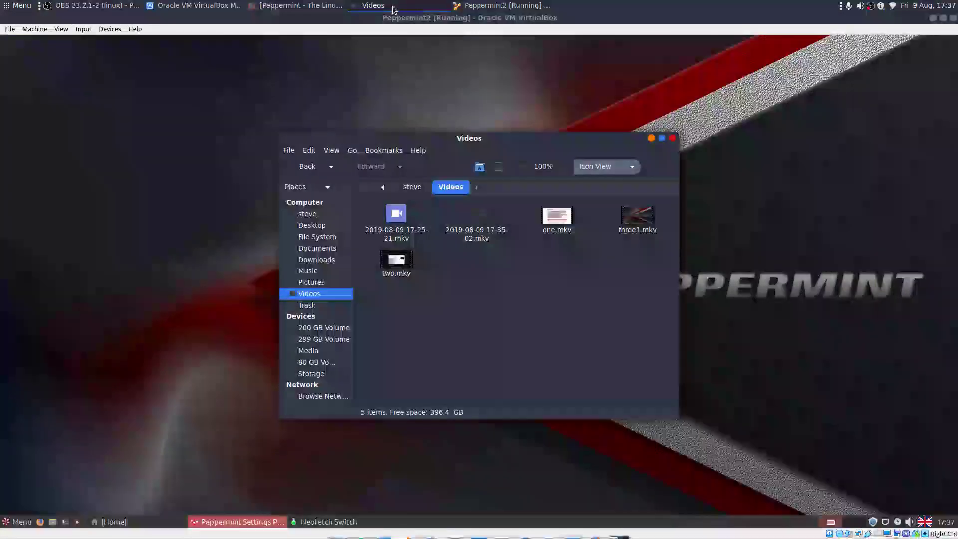
click(318, 397)
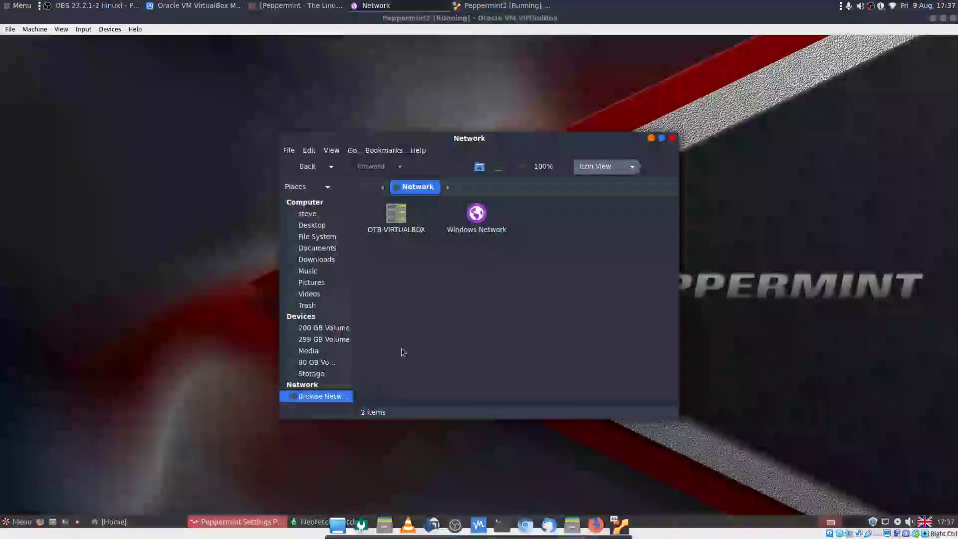
double_click(402, 212)
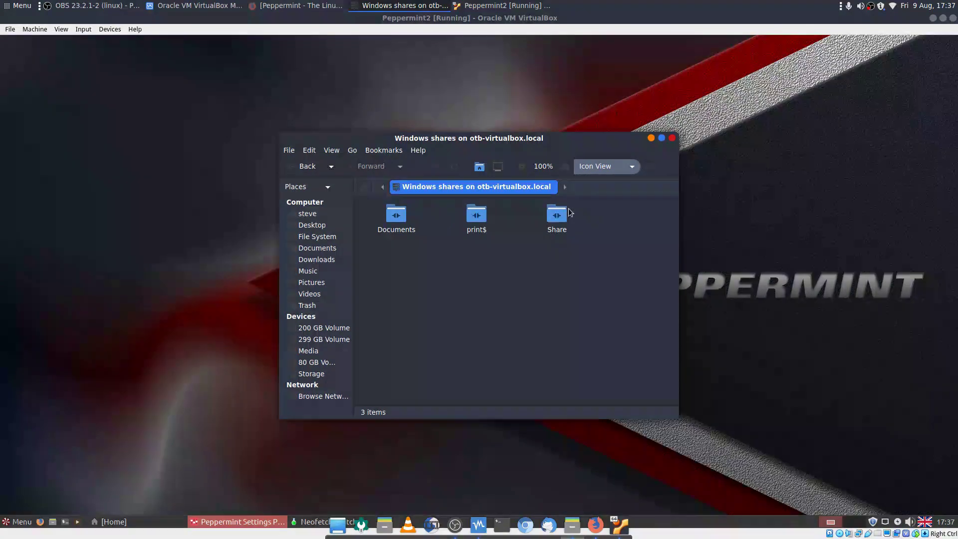
double_click(567, 214)
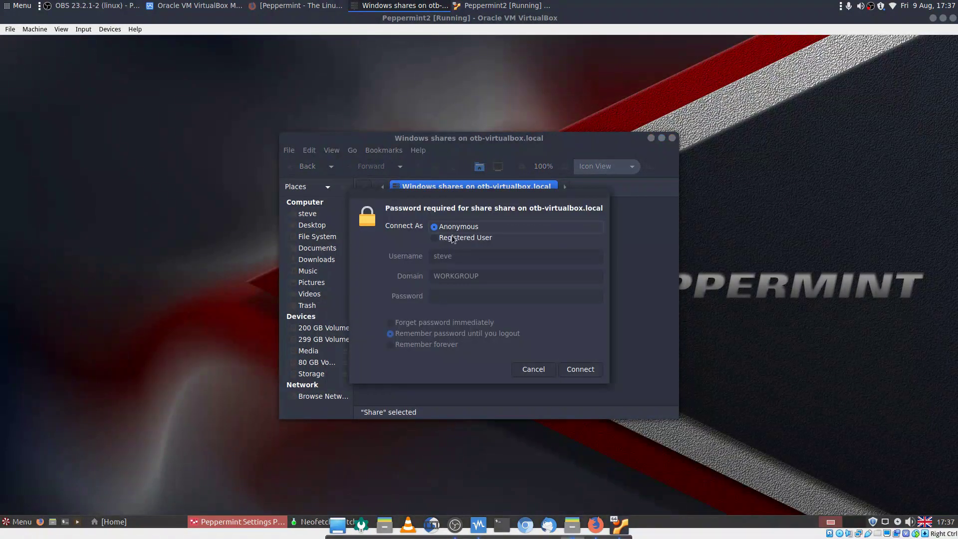
Step: Log in to Share as a registered user with the guest account's username and password
click(449, 239)
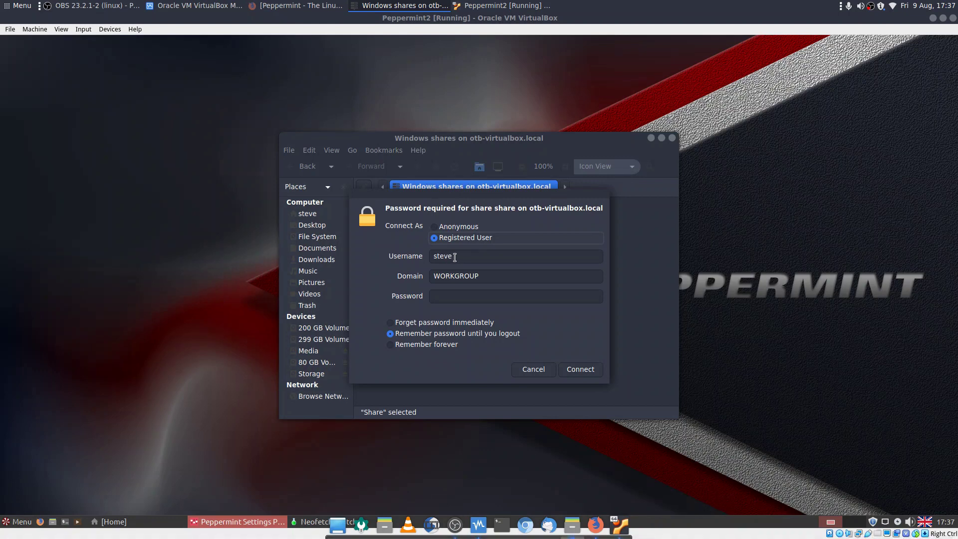
drag(451, 258, 423, 257)
text(otb)
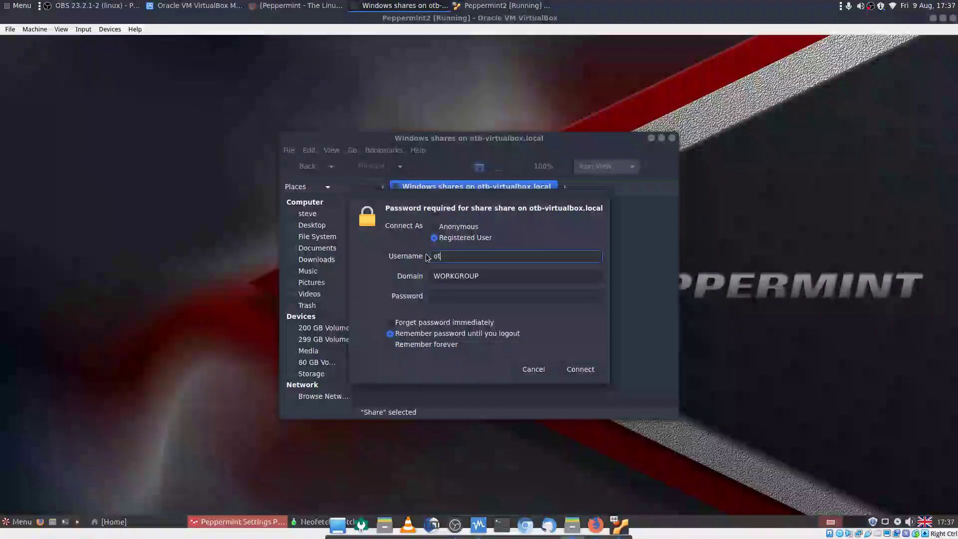
click(477, 295)
text(••)
key(Return)
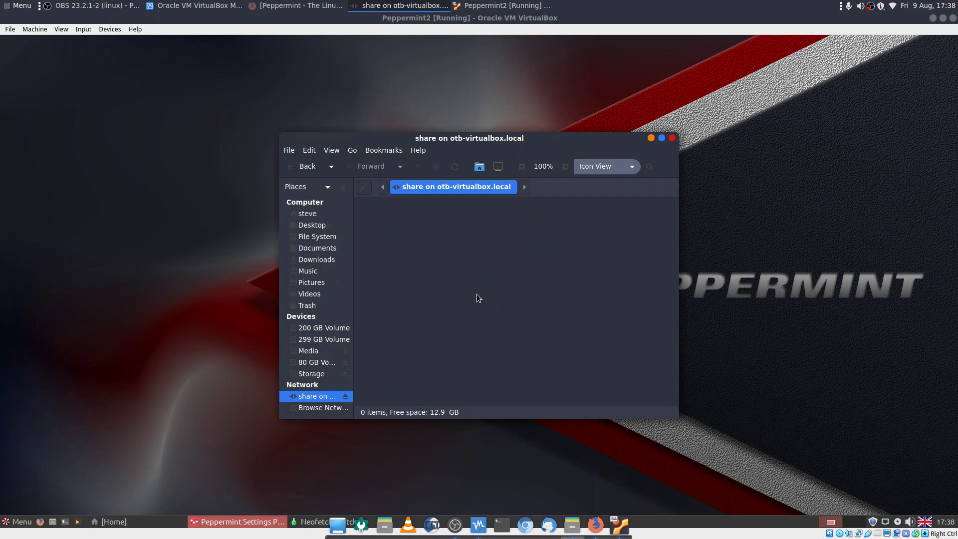
Step: Close the host file manager and switch the Peppermint VM back to full screen
click(672, 138)
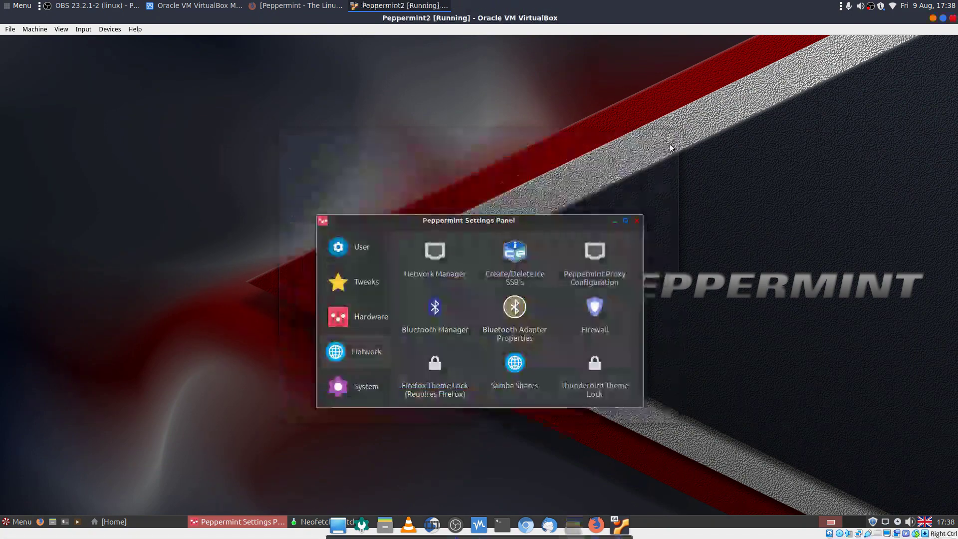
click(676, 137)
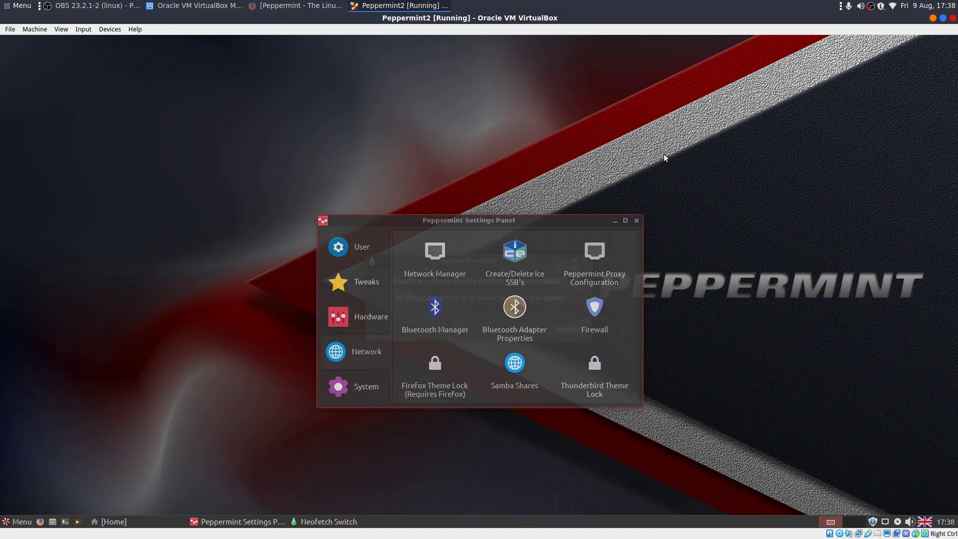
key(Control_R+f)
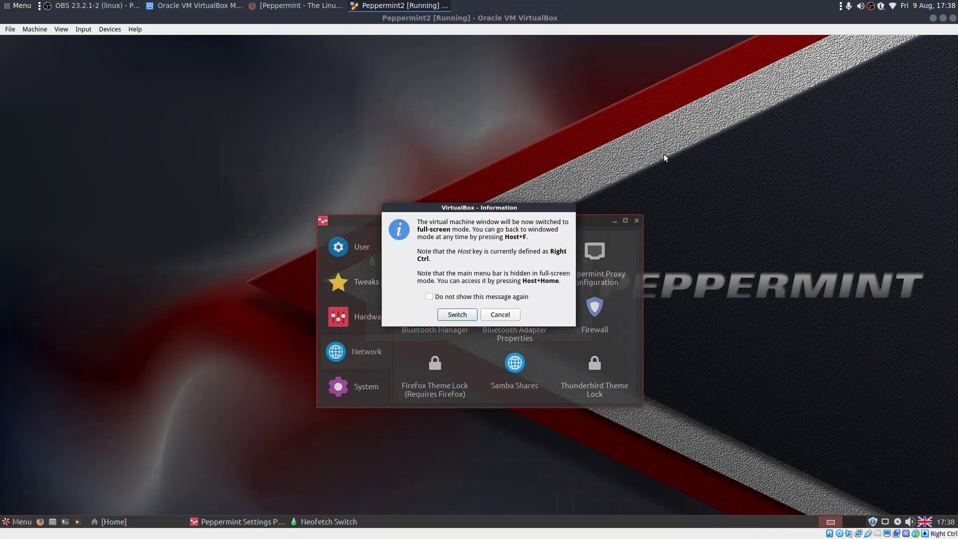
click(455, 315)
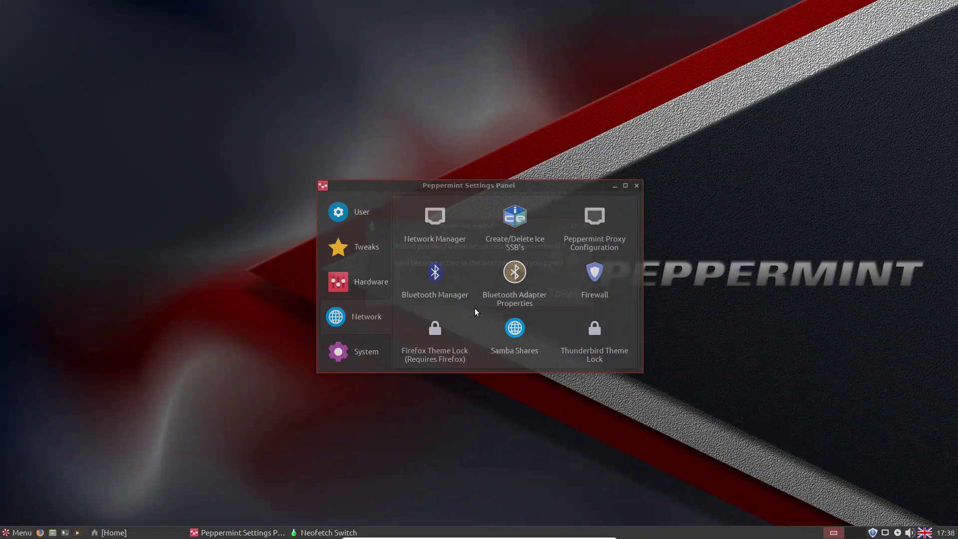
Step: Review the system groups in Users and Groups and the 21 GB disk in Disks, then close the Settings Panel
click(351, 354)
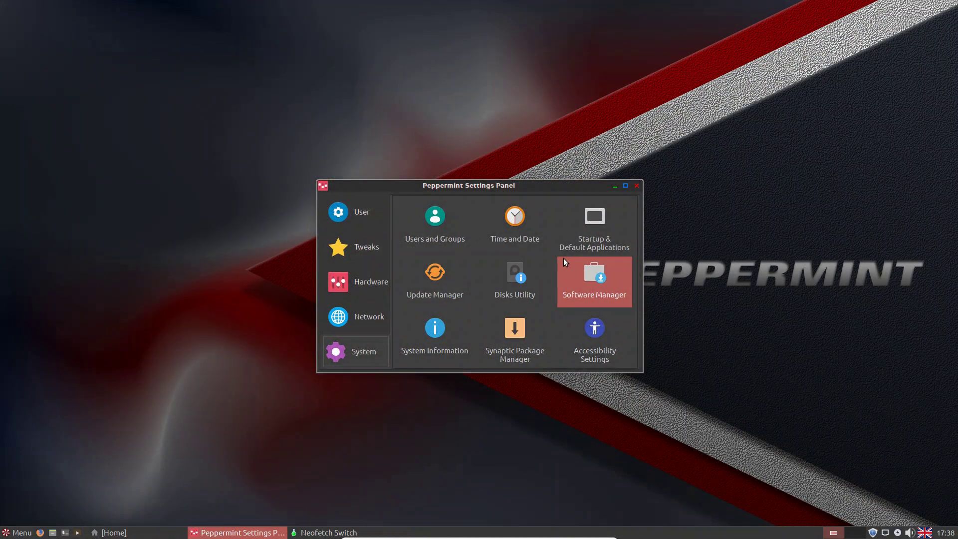
click(449, 217)
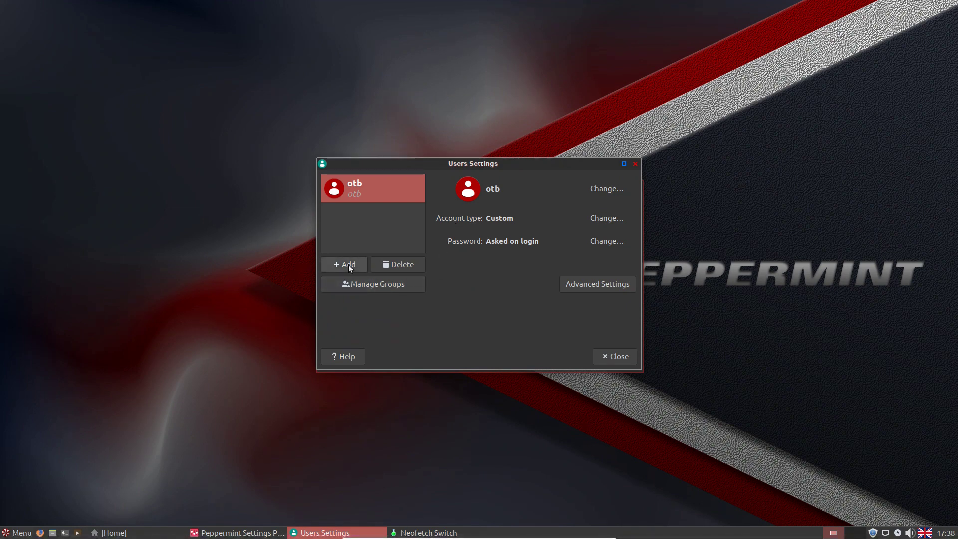
click(387, 289)
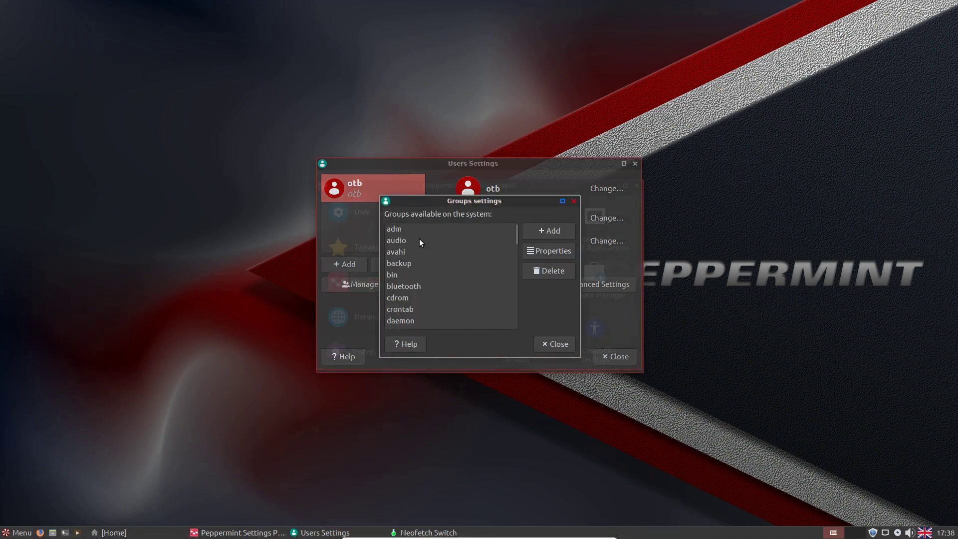
click(553, 348)
click(617, 356)
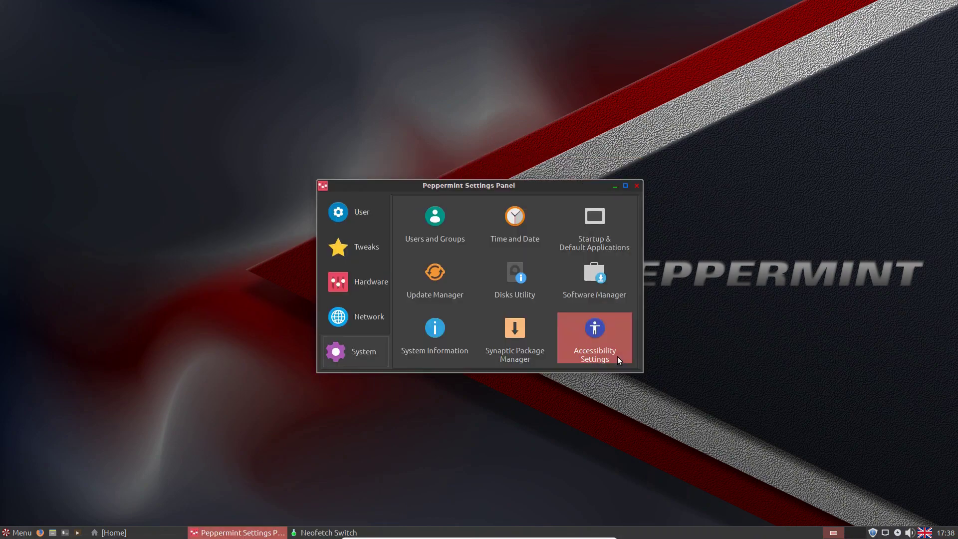
click(519, 272)
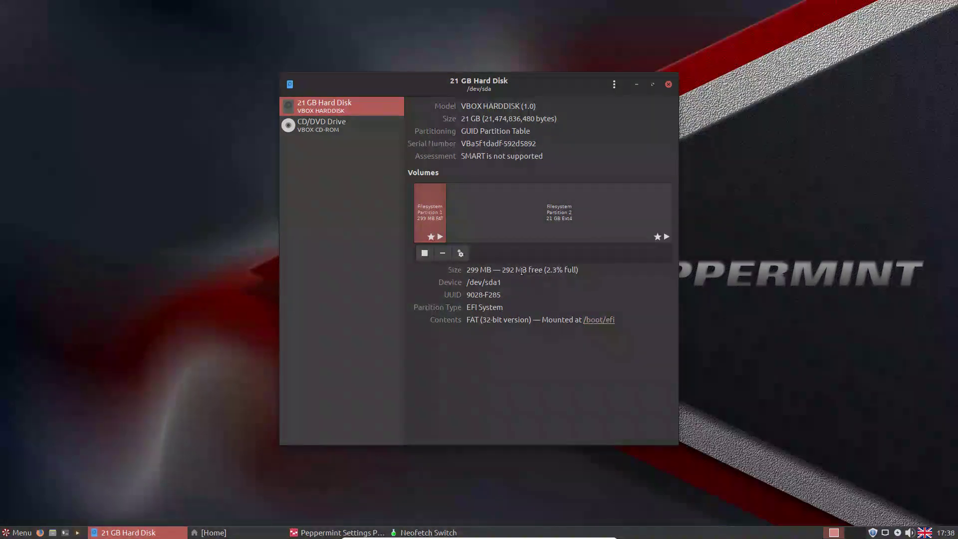
click(669, 85)
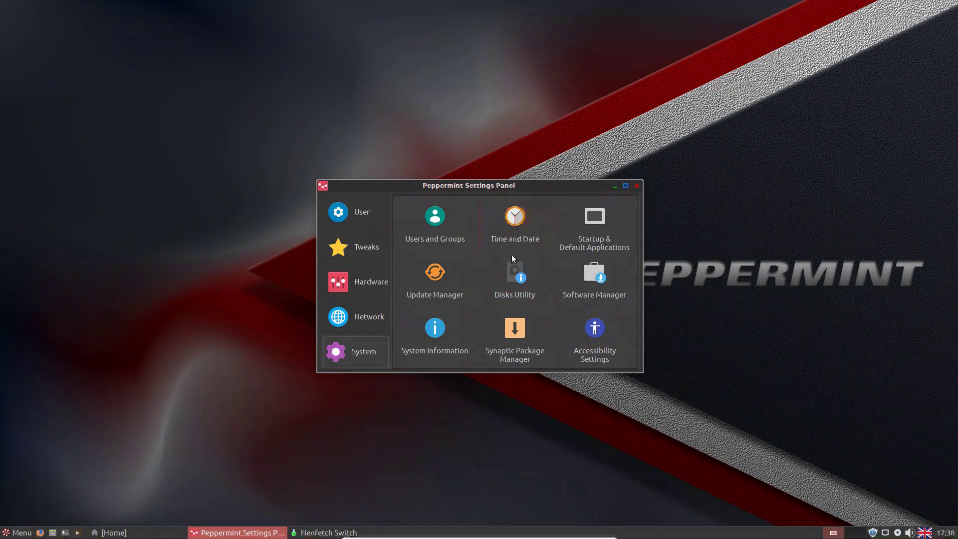
click(637, 186)
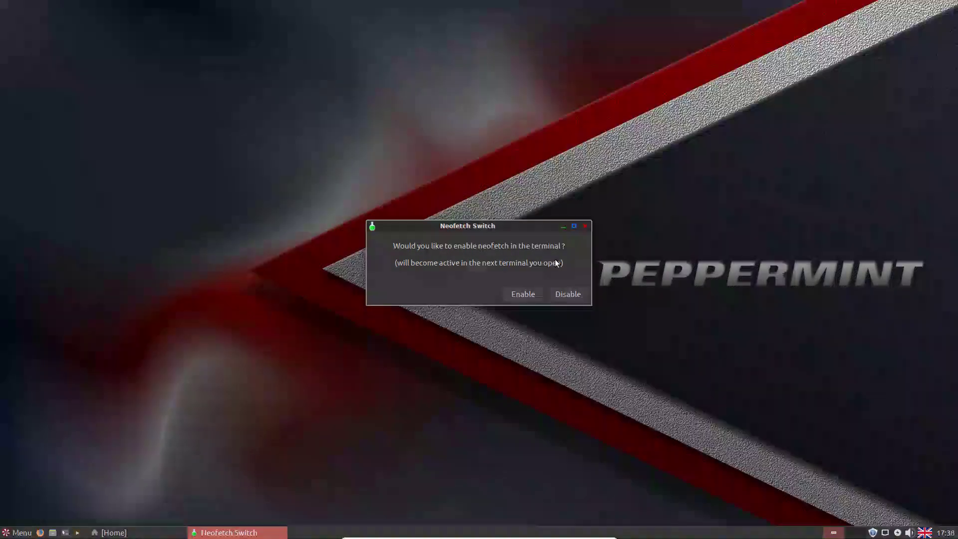
Step: Enable neofetch in Neofetch Switch, browse the menu's All and Games categories, then dismiss the menu
click(528, 298)
click(12, 534)
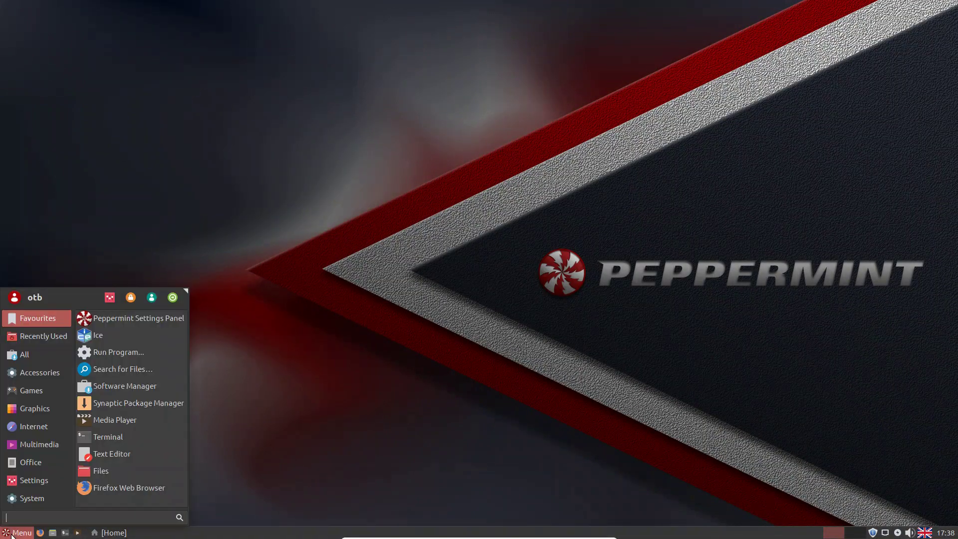
click(30, 357)
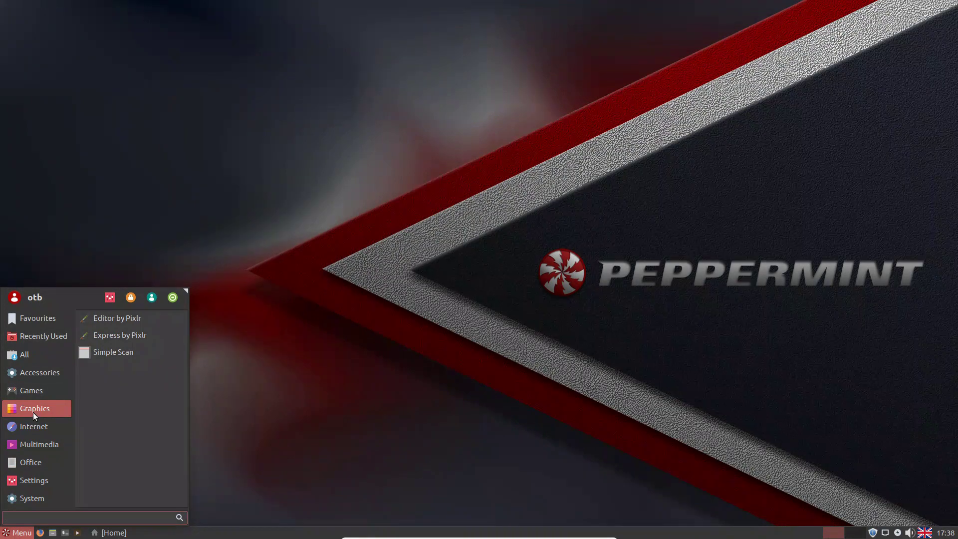
click(33, 388)
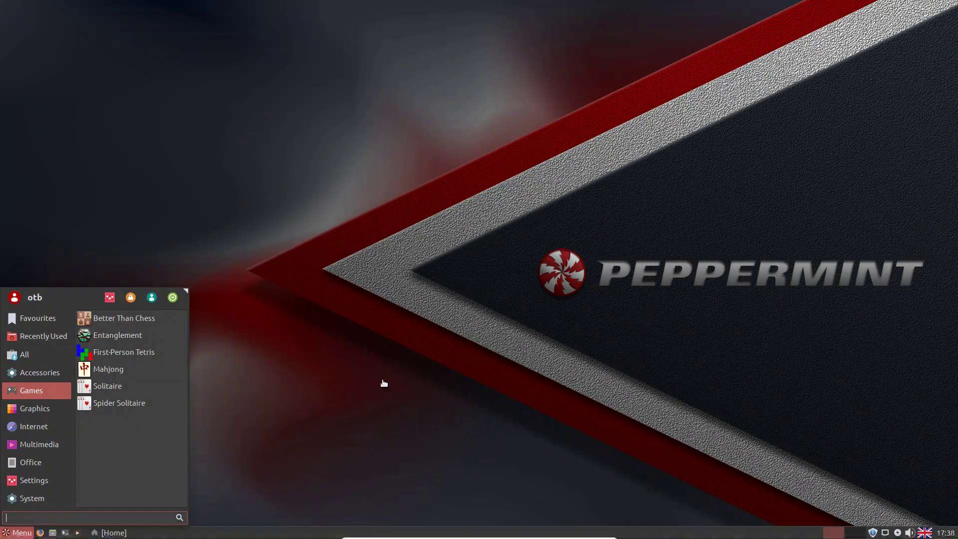
click(391, 384)
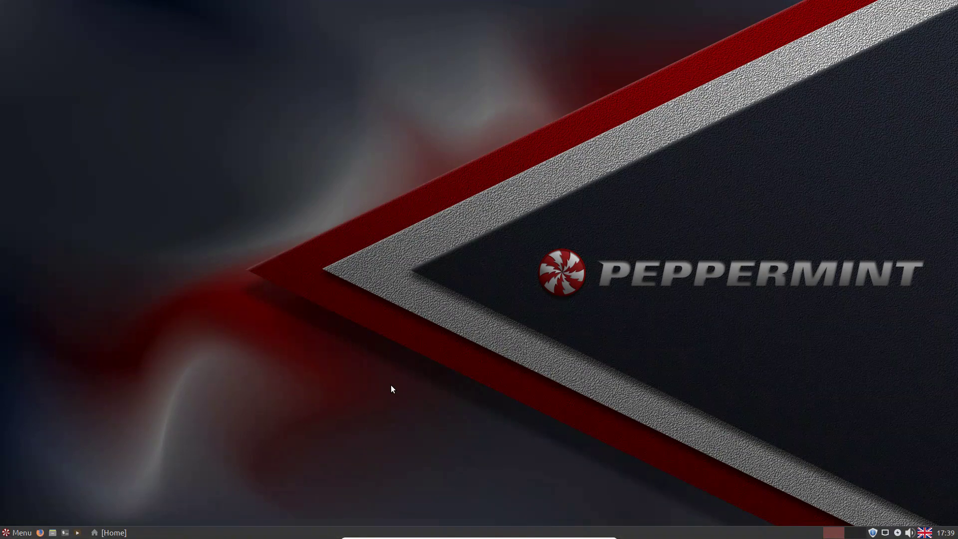
right_click(682, 532)
mouse_move(690, 530)
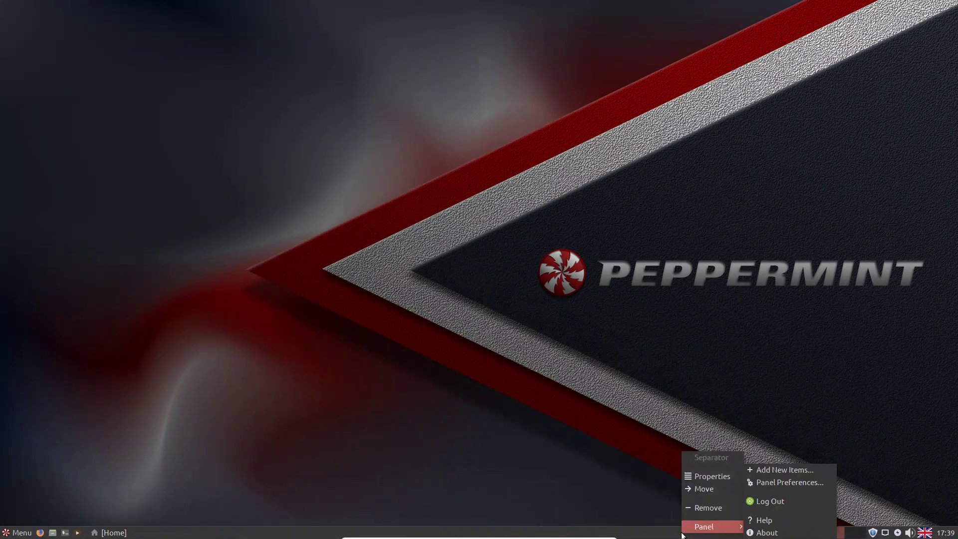
click(752, 533)
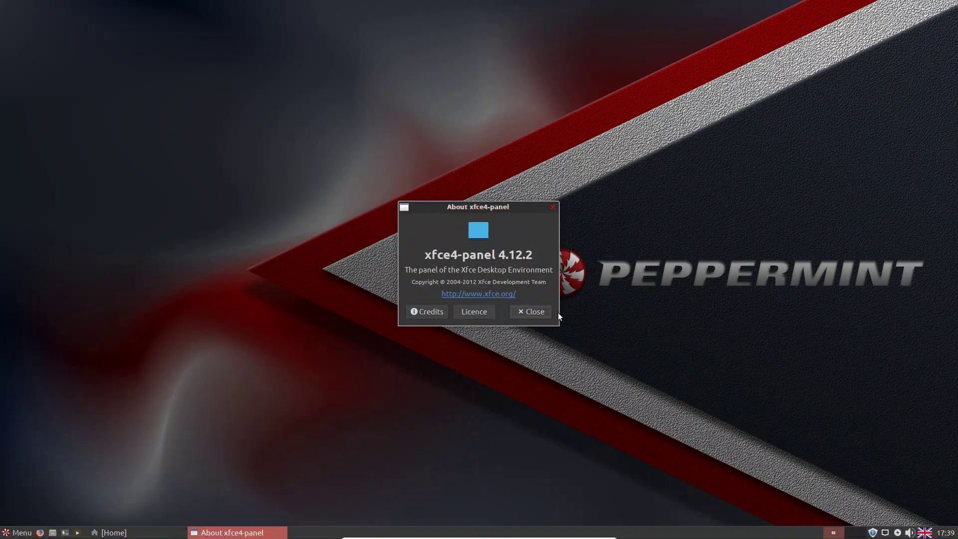
click(536, 313)
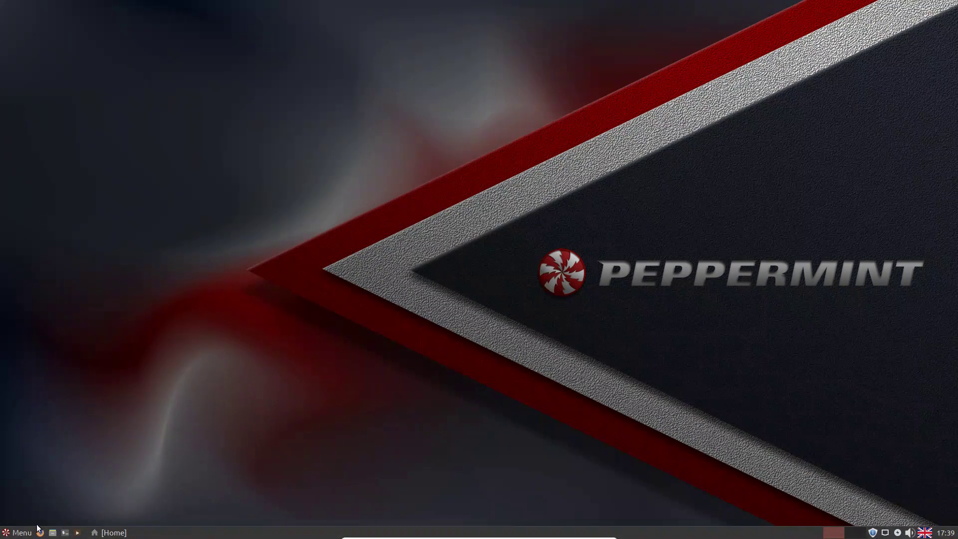
click(19, 533)
click(19, 533)
right_click(16, 532)
click(58, 459)
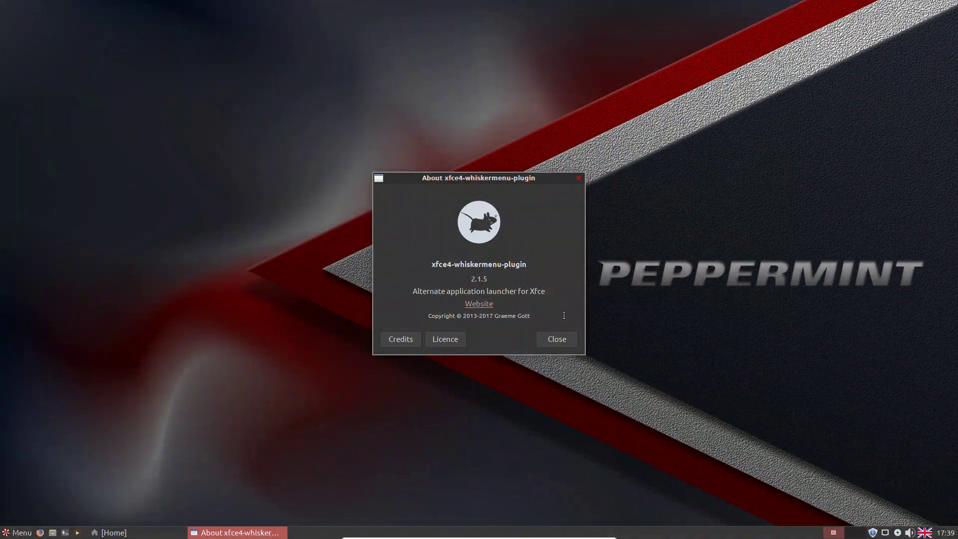
click(555, 339)
click(7, 533)
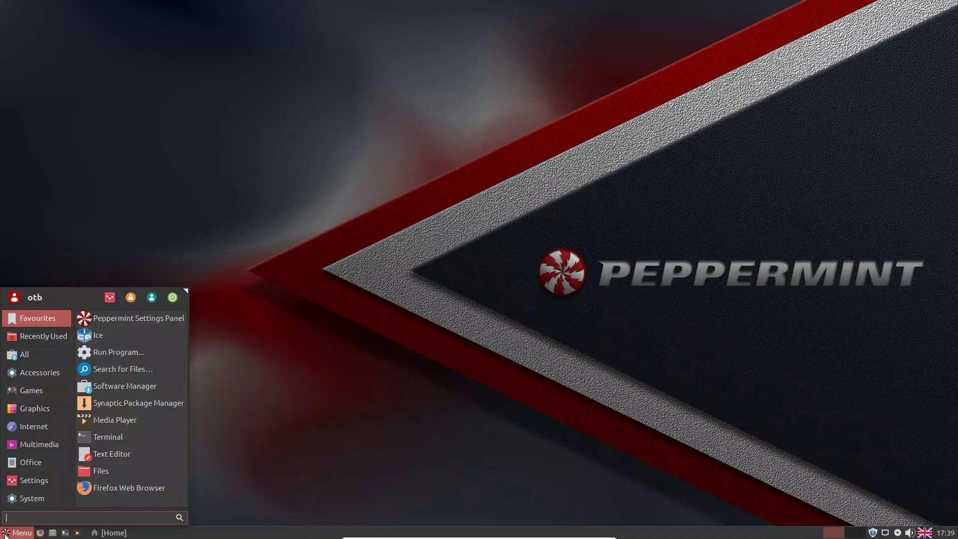
click(39, 372)
click(32, 498)
click(312, 381)
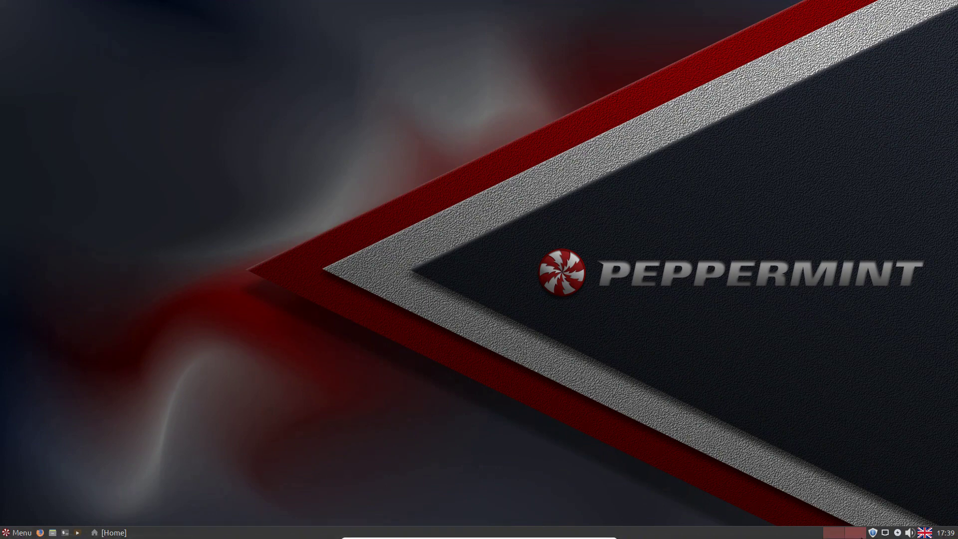
Step: Check and close Update Manager, then run uname -r in a new terminal to show kernel 5.0.0-23-generic
click(876, 533)
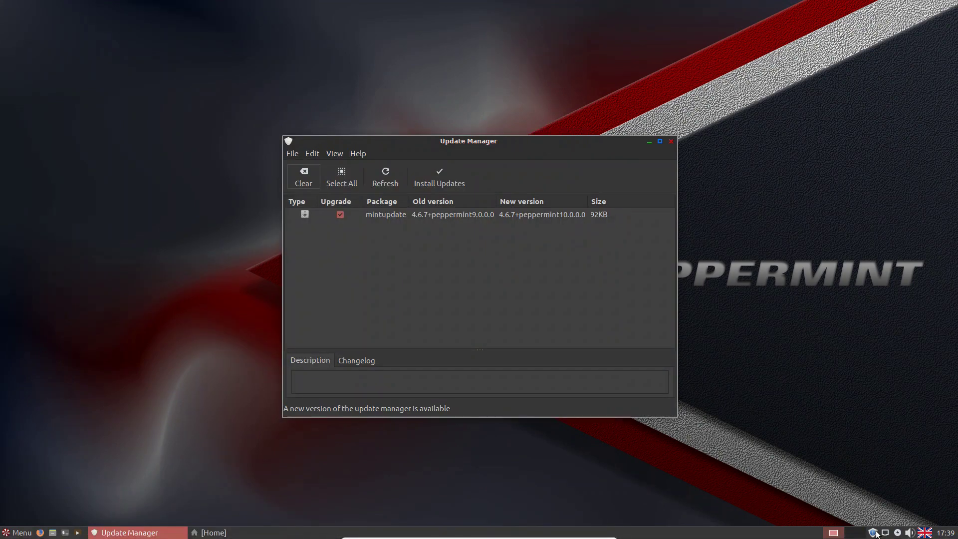
click(671, 141)
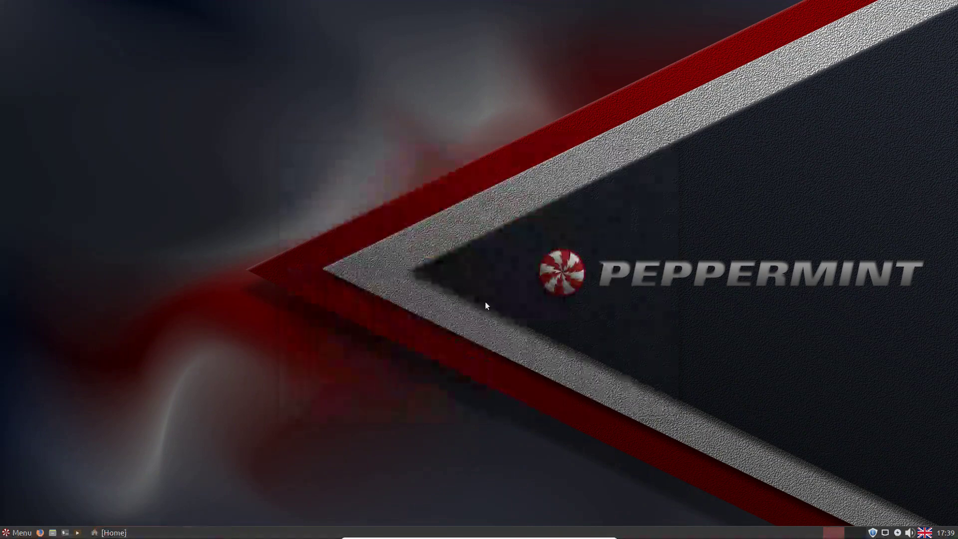
click(64, 532)
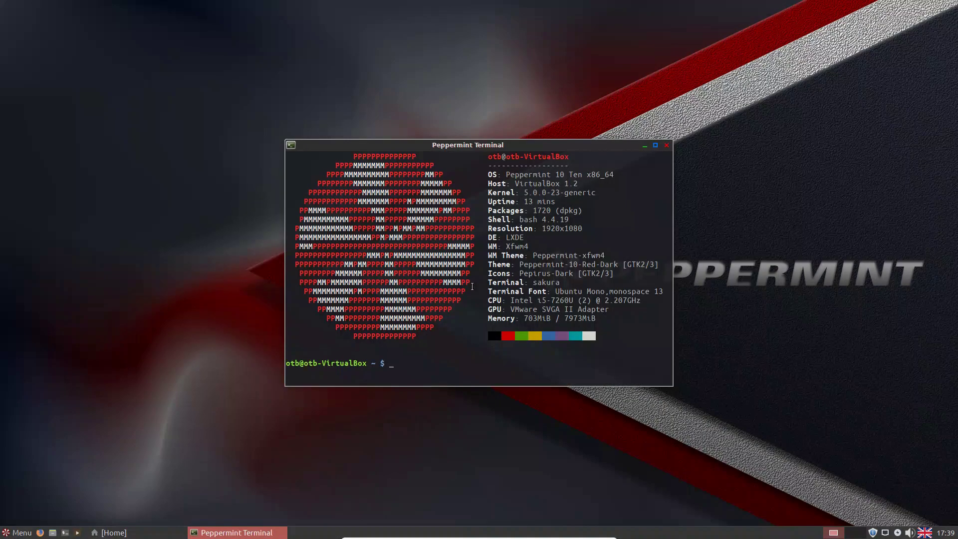
text(uname -r)
key(Return)
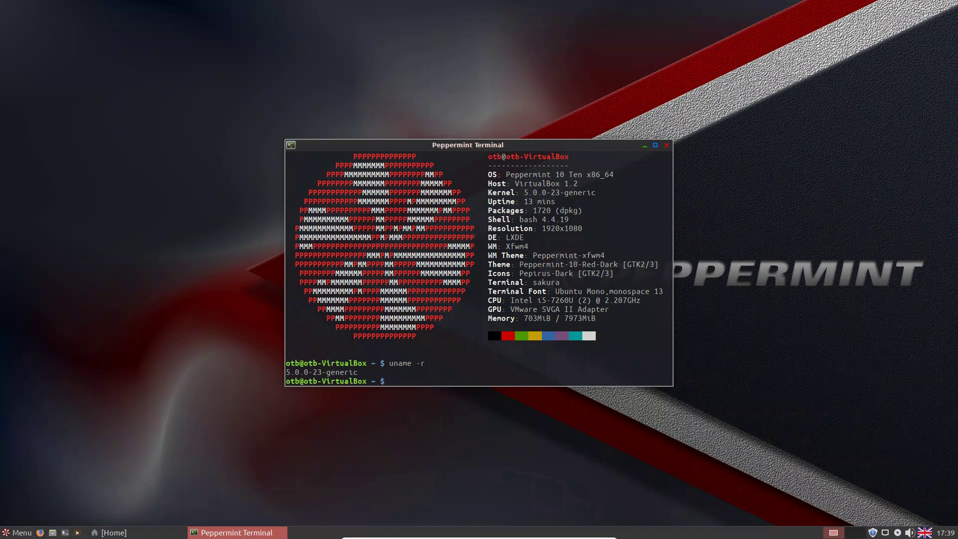